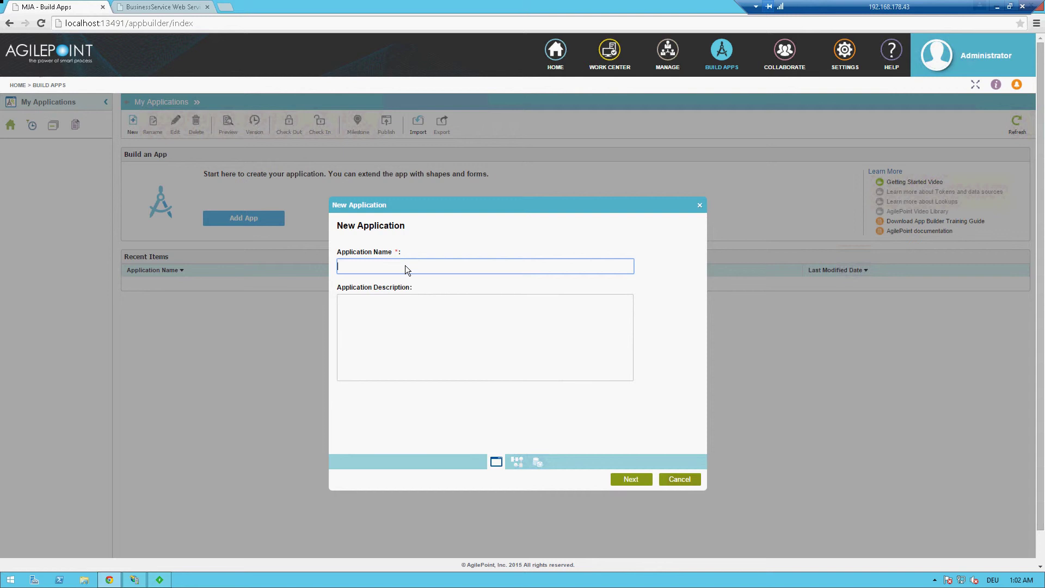
# Name the new application "Order Spare Parts", leave its description empty and continue to the process model
pyautogui.write('Order Spare Parts')
pyautogui.click(532, 350)
pyautogui.click(634, 481)
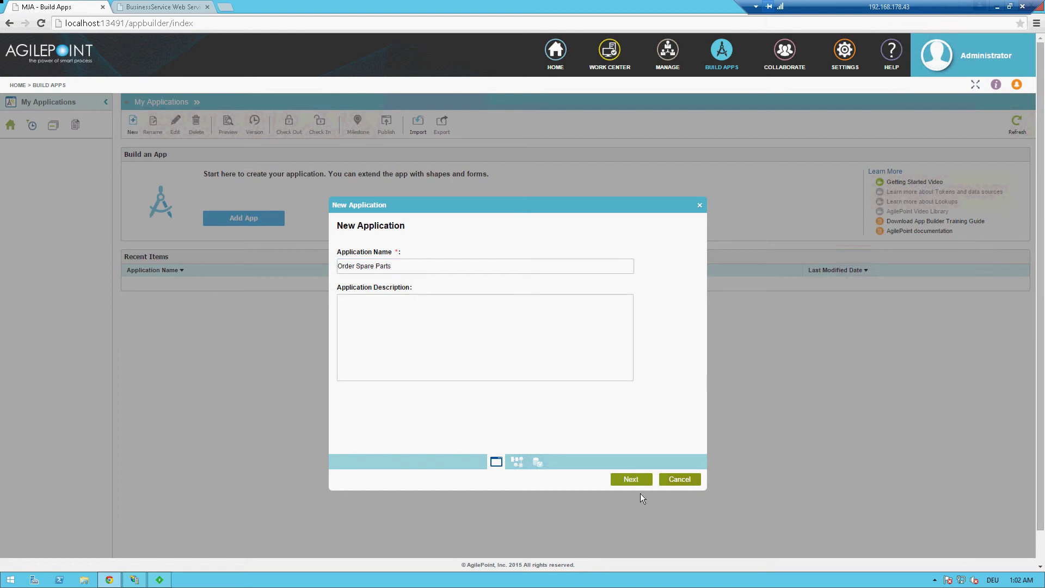
pyautogui.click(641, 482)
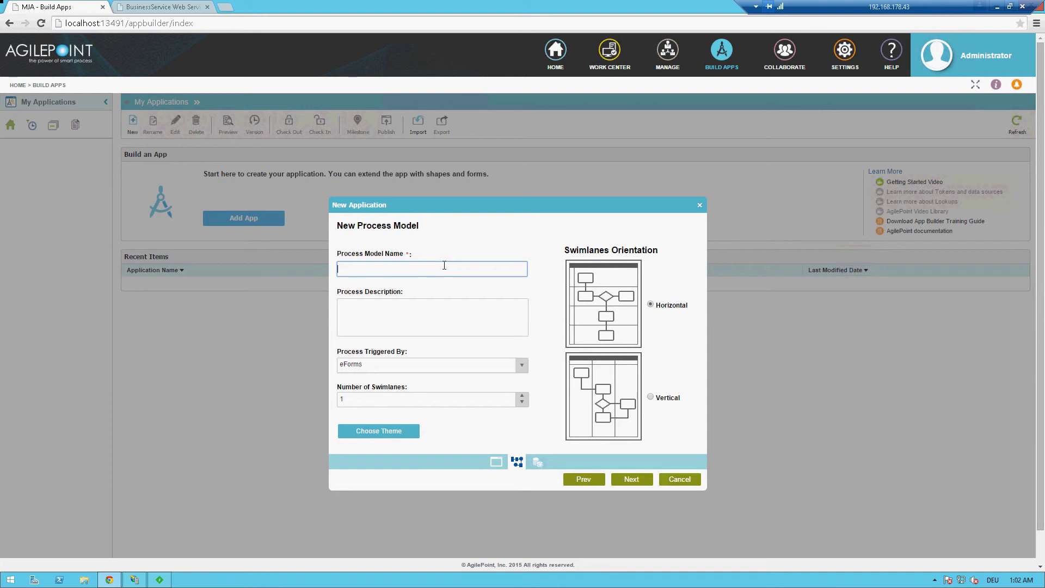
# Create the process model "Order Spare Part Process", triggered by eForms, with a Blank primary data source
pyautogui.write('Order Spare Part Process')
pyautogui.click(427, 315)
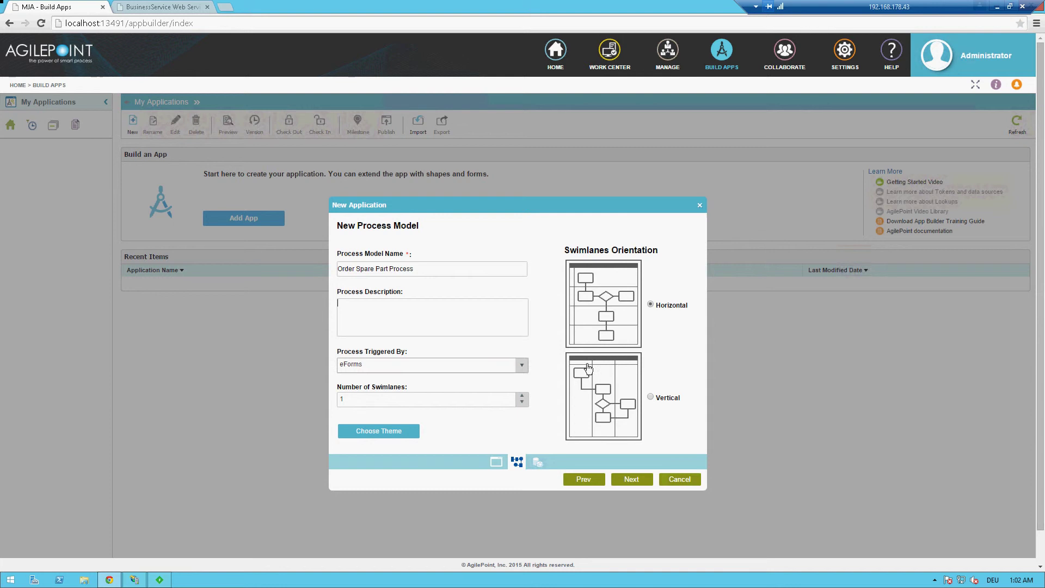
pyautogui.click(524, 367)
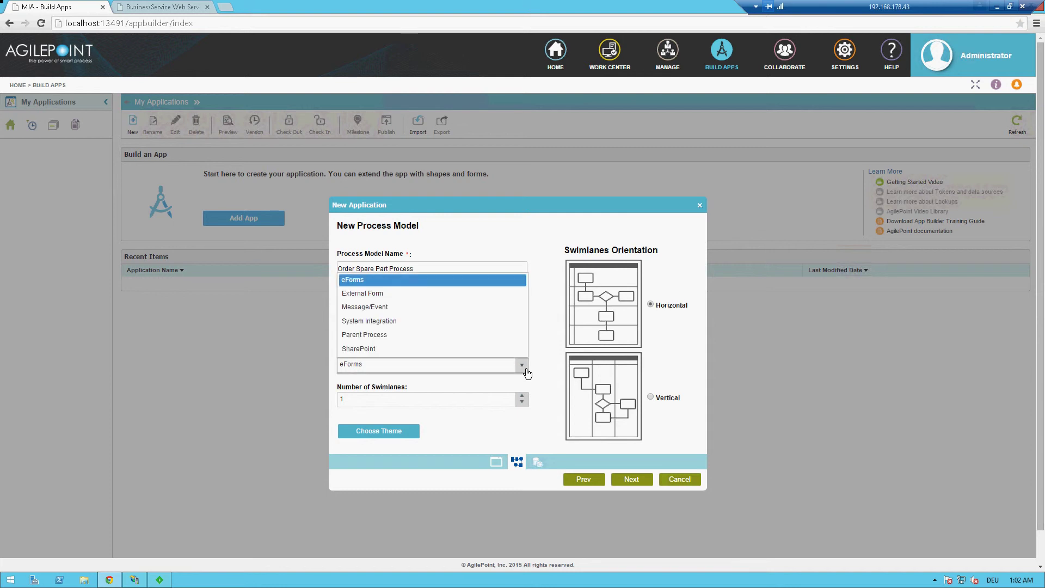
pyautogui.click(526, 370)
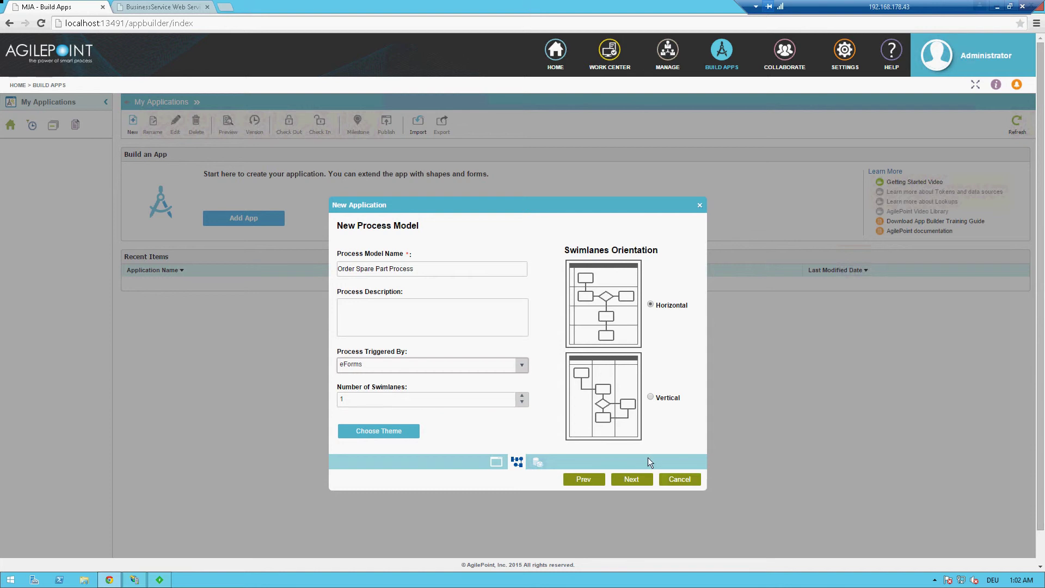
pyautogui.click(630, 480)
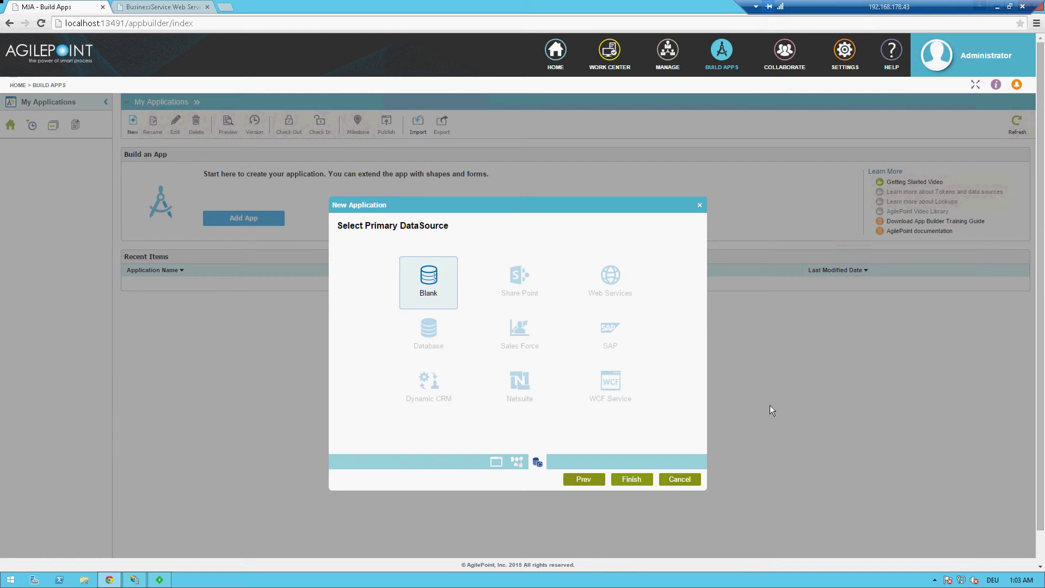
pyautogui.click(623, 481)
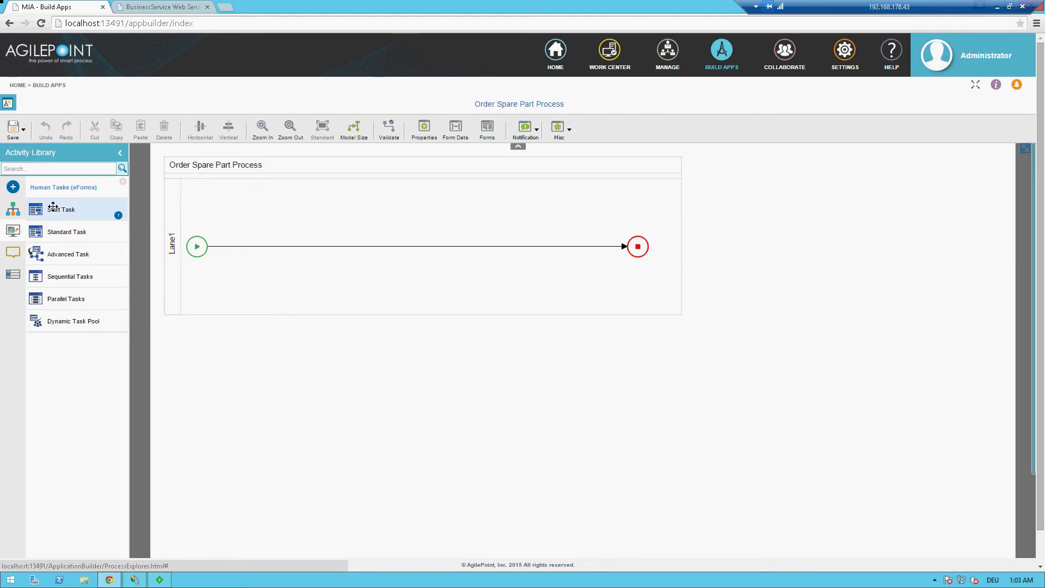
# Insert a Start Task right after the process start and create a new blank form named "KickOff" for it
pyautogui.moveTo(61, 209); pyautogui.dragTo(246, 247)
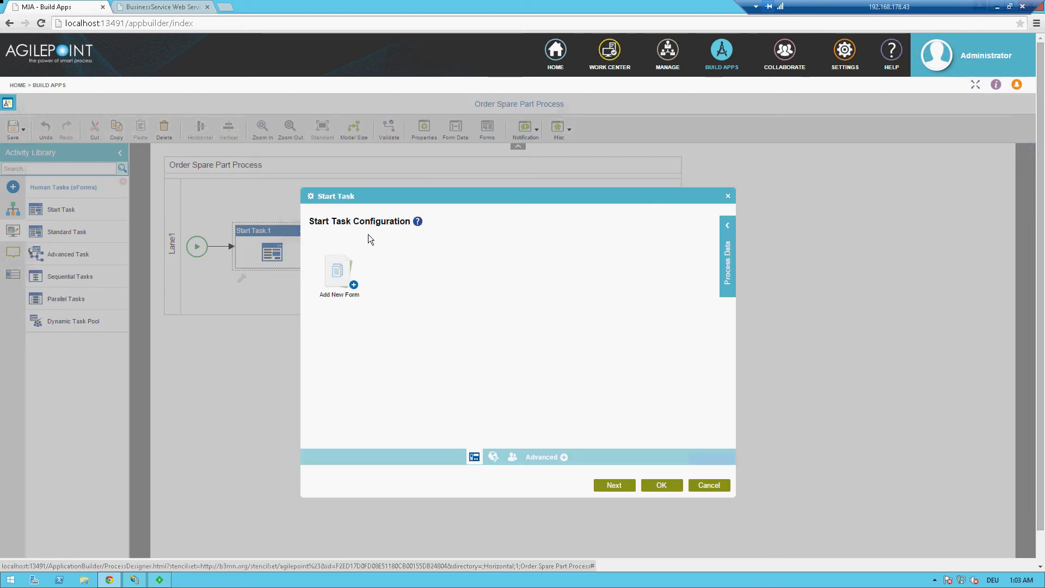
pyautogui.click(358, 290)
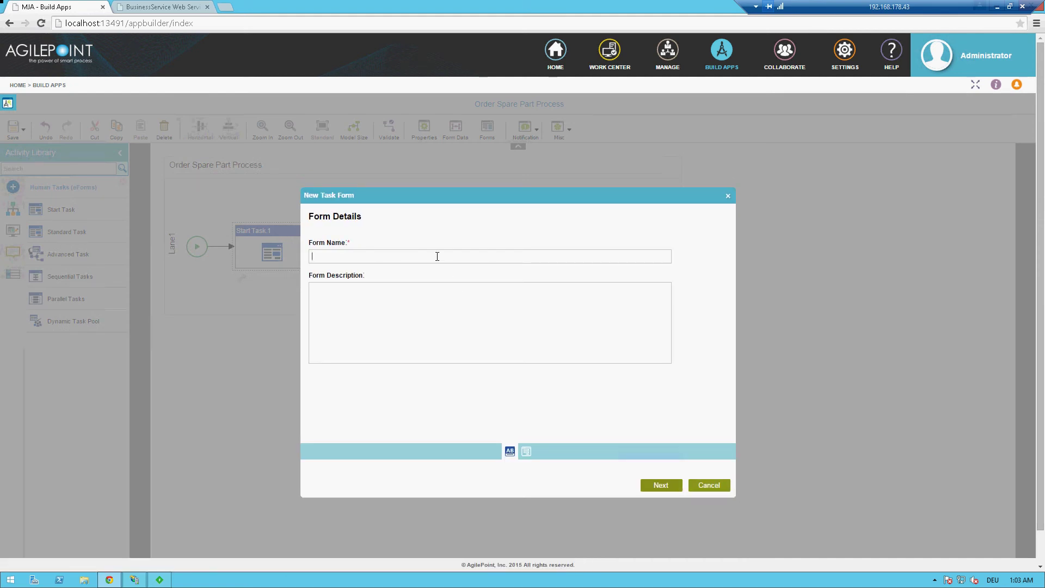
pyautogui.write('KickOff')
pyautogui.click(678, 486)
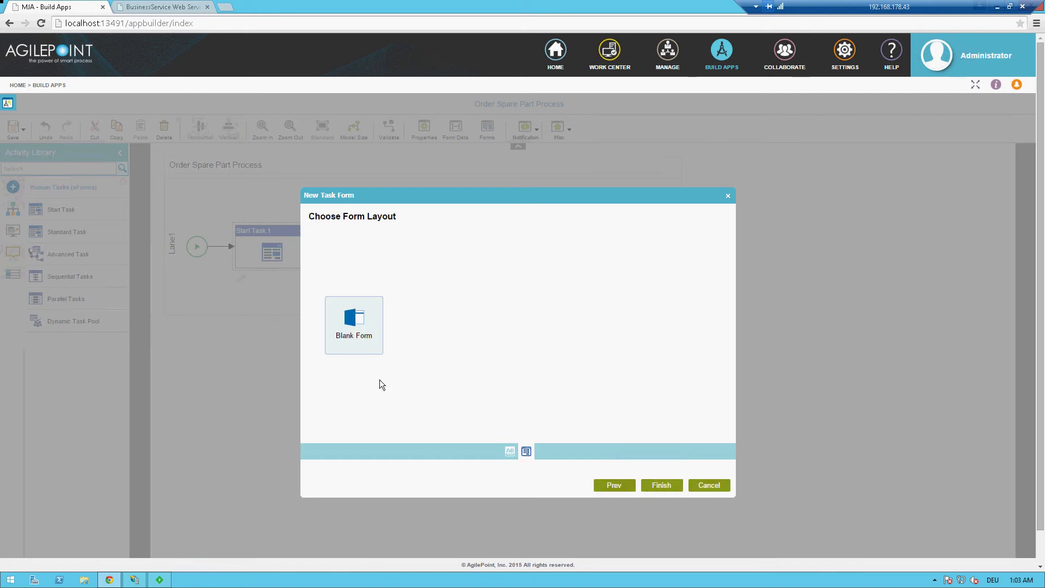
pyautogui.click(671, 489)
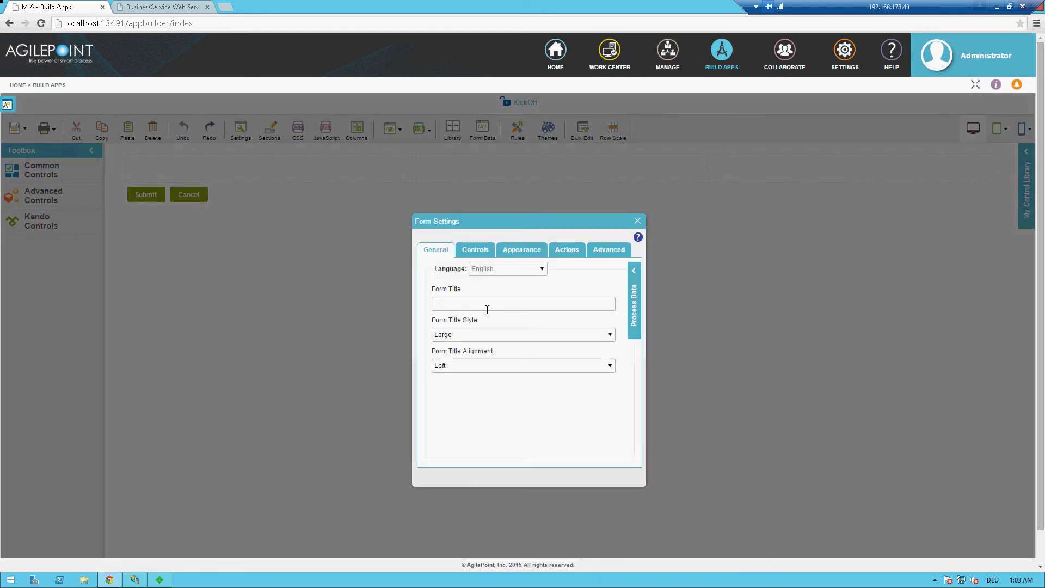
# Set the form title to "KickOff - Order spare part" and close the form settings
pyautogui.click(488, 305)
pyautogui.write('Kic')
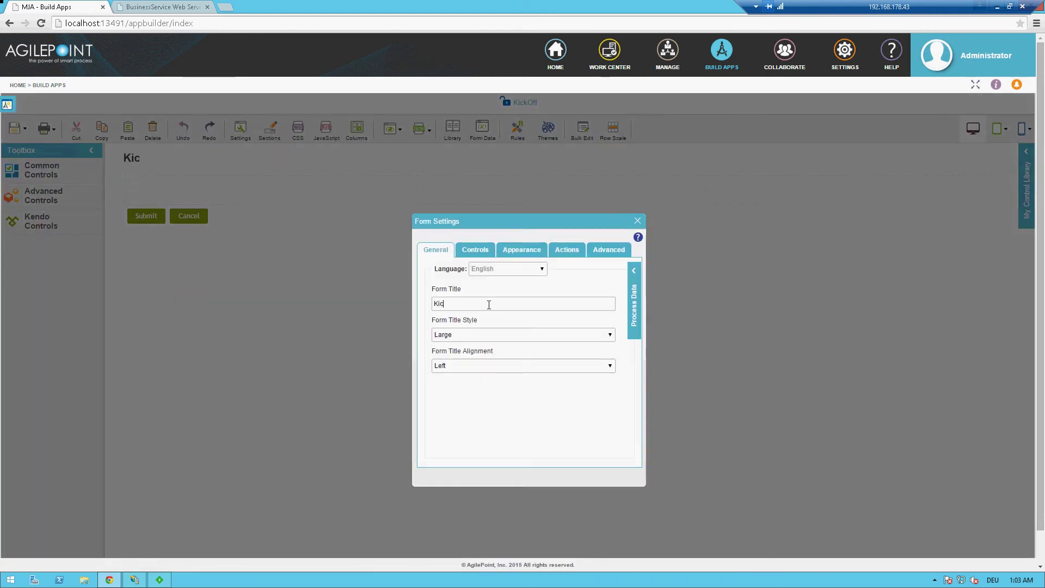
pyautogui.write('kOff - Order spar')
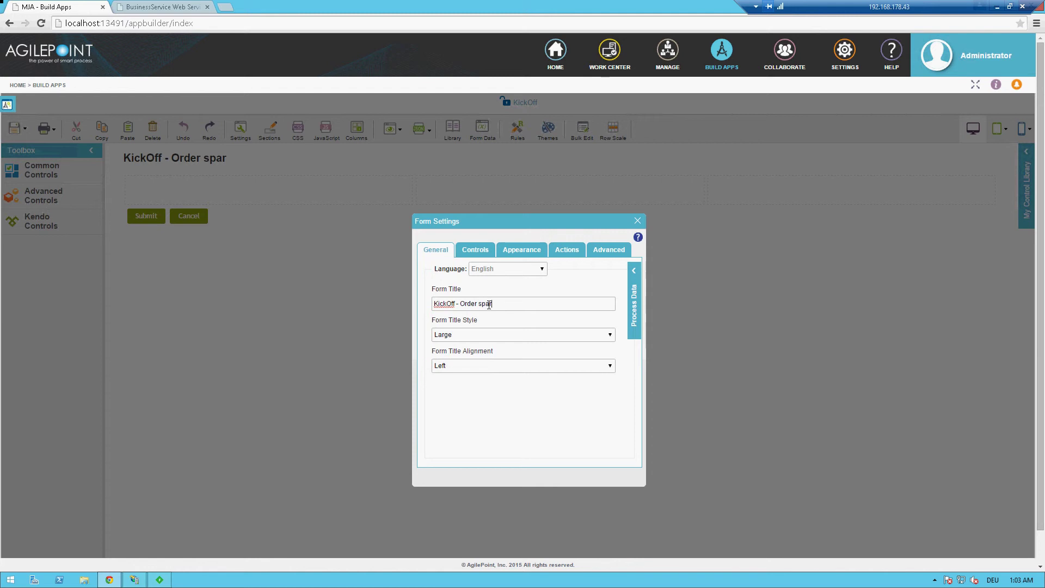
pyautogui.write('e part')
pyautogui.click(638, 221)
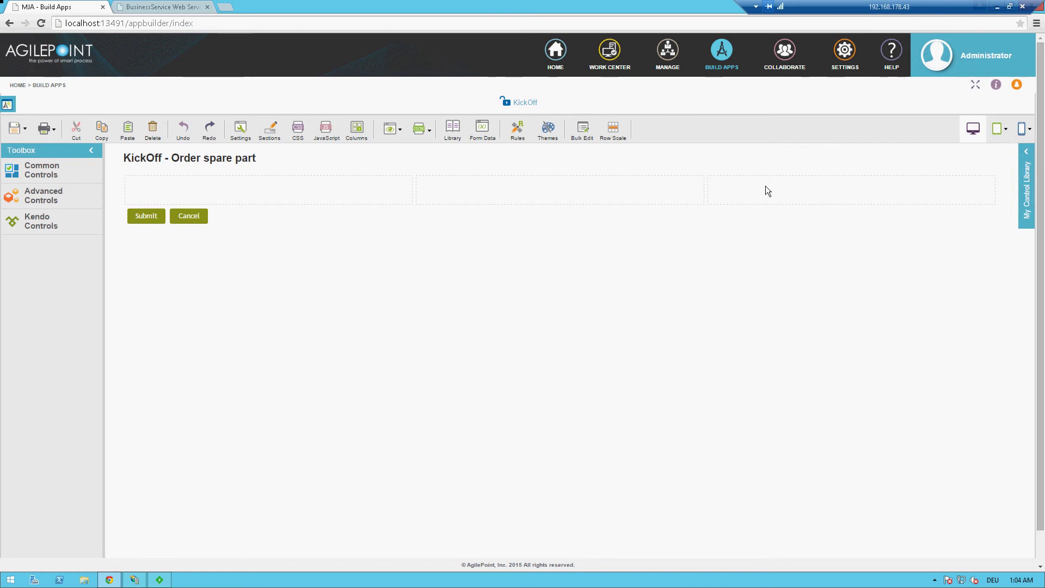
# Change the form's column layout to 2 columns
pyautogui.click(355, 130)
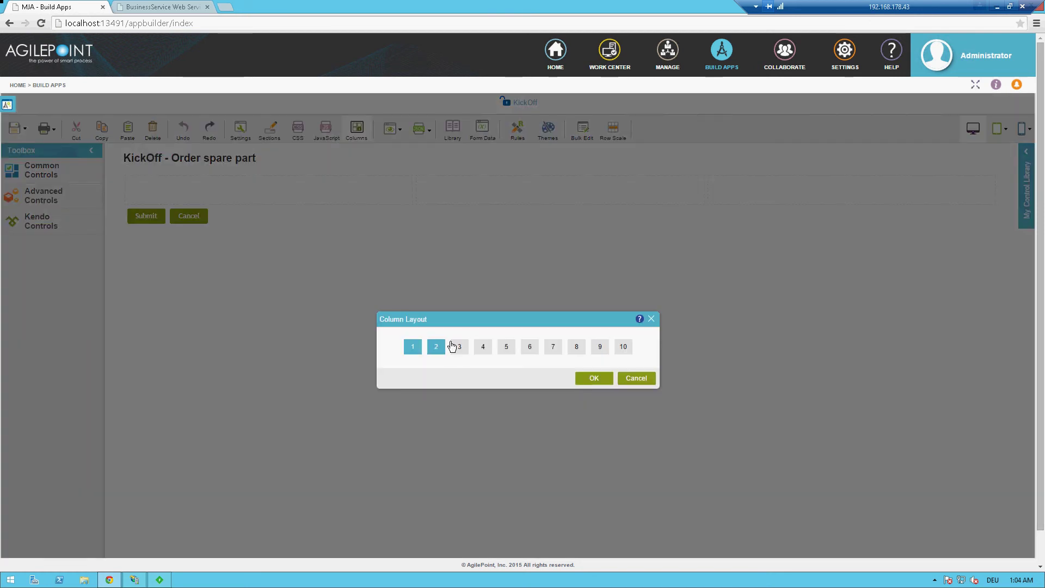
pyautogui.click(436, 347)
pyautogui.click(593, 379)
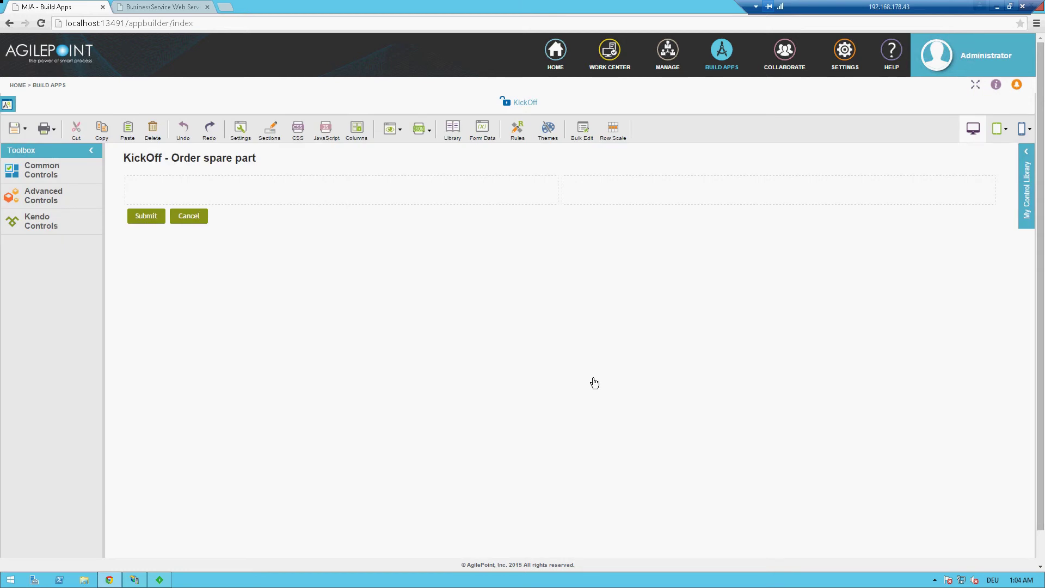
# Add a text box in the first cell of the form, with the label and internal name "UserName"
pyautogui.click(51, 171)
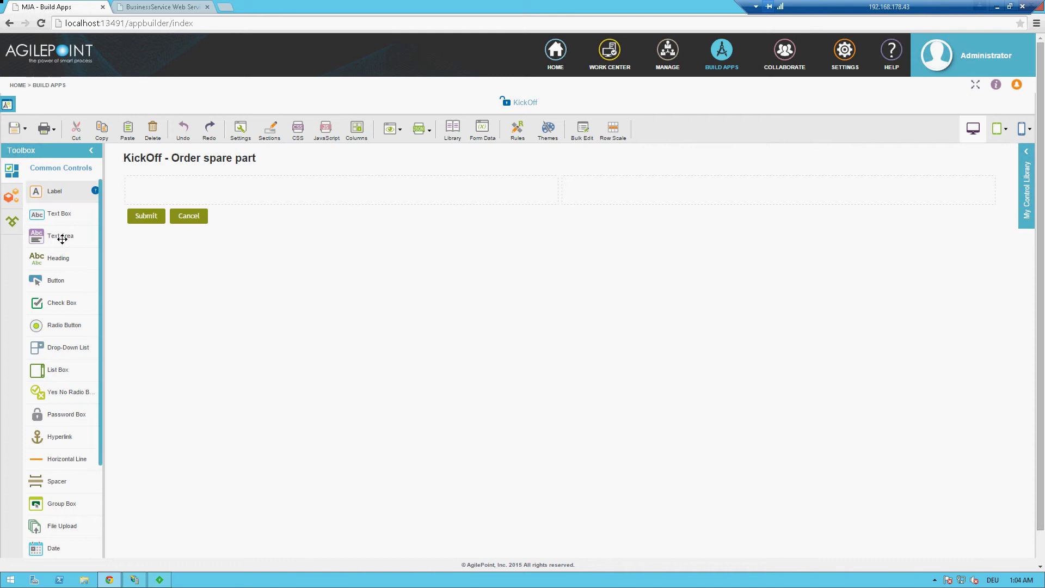
pyautogui.moveTo(62, 219); pyautogui.dragTo(149, 191)
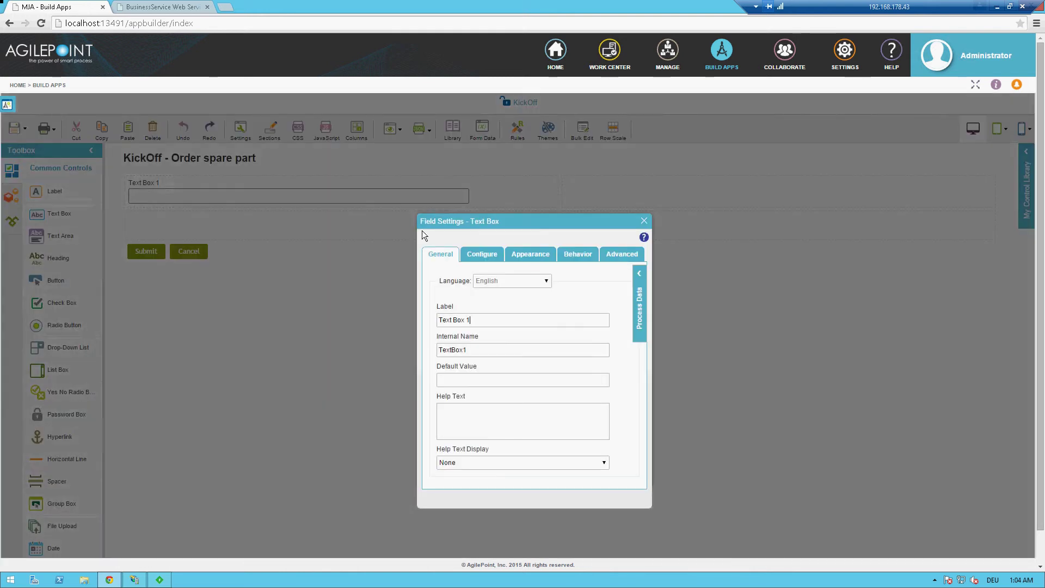
pyautogui.press('BackSpace')
pyautogui.press('BackSpace')
pyautogui.press('BackSpace')
pyautogui.press('BackSpace')
pyautogui.press('BackSpace')
pyautogui.press('BackSpace')
pyautogui.press('BackSpace')
pyautogui.press('BackSpace')
pyautogui.press('BackSpace')
pyautogui.press('BackSpace')
pyautogui.write('UserName')
pyautogui.click(524, 350)
# Set the UserName text box's default value to the system data variable ${UserName}
pyautogui.click(646, 322)
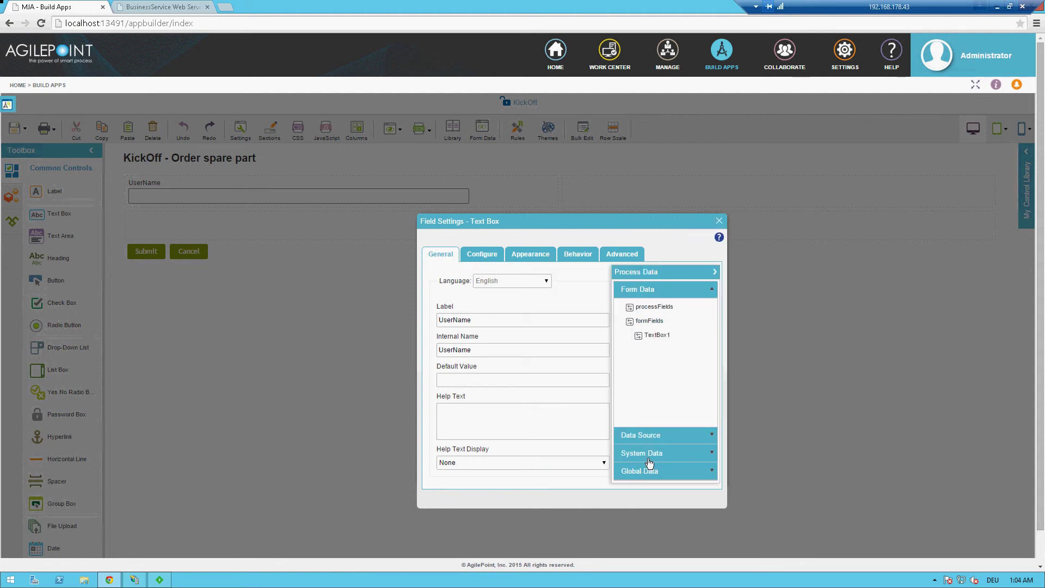
pyautogui.click(652, 455)
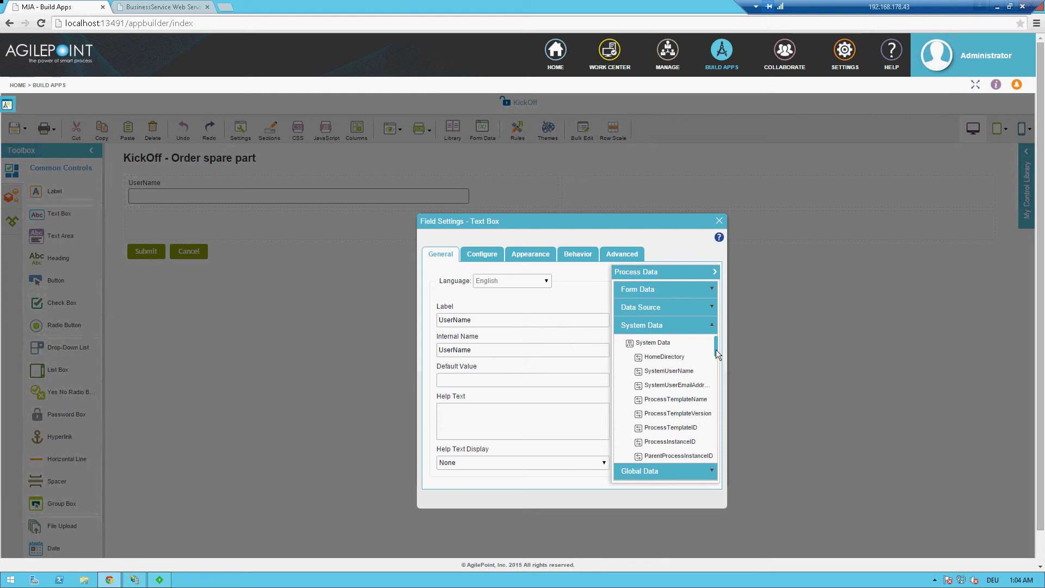
pyautogui.moveTo(716, 349); pyautogui.dragTo(717, 420)
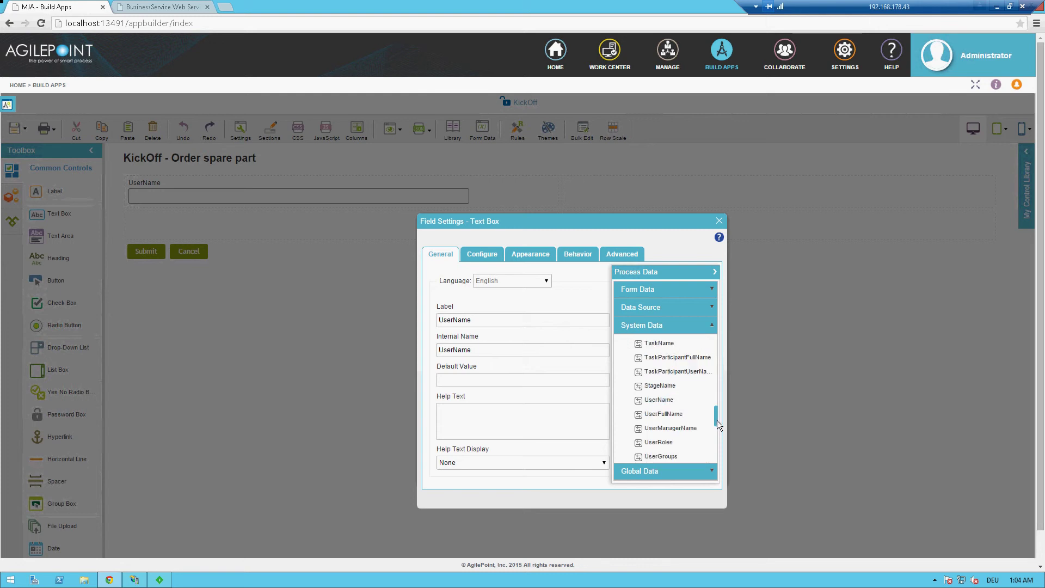
pyautogui.moveTo(662, 379); pyautogui.dragTo(510, 376)
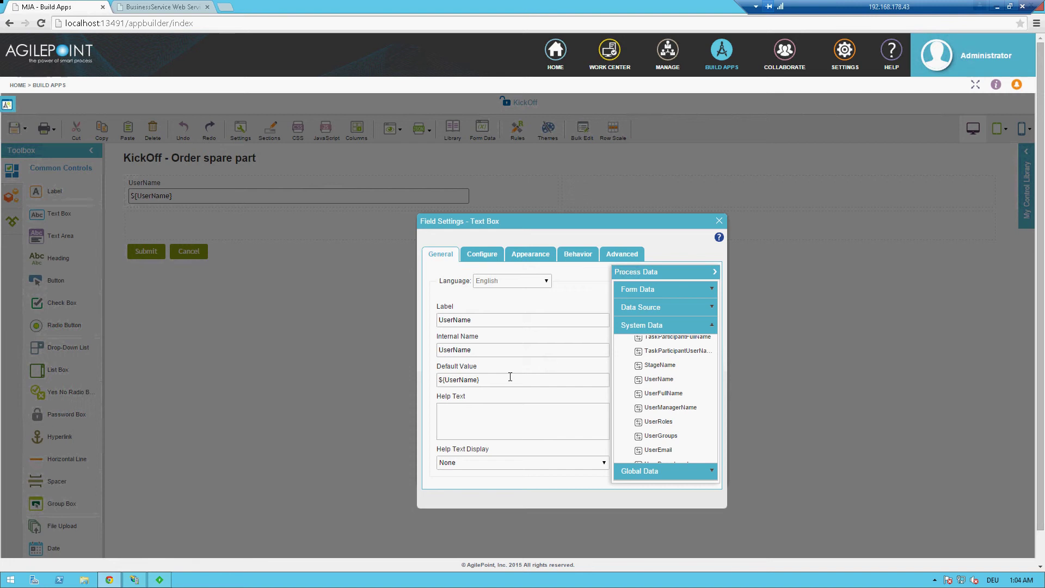
# Make the UserName text box read-only and close its field settings
pyautogui.click(481, 253)
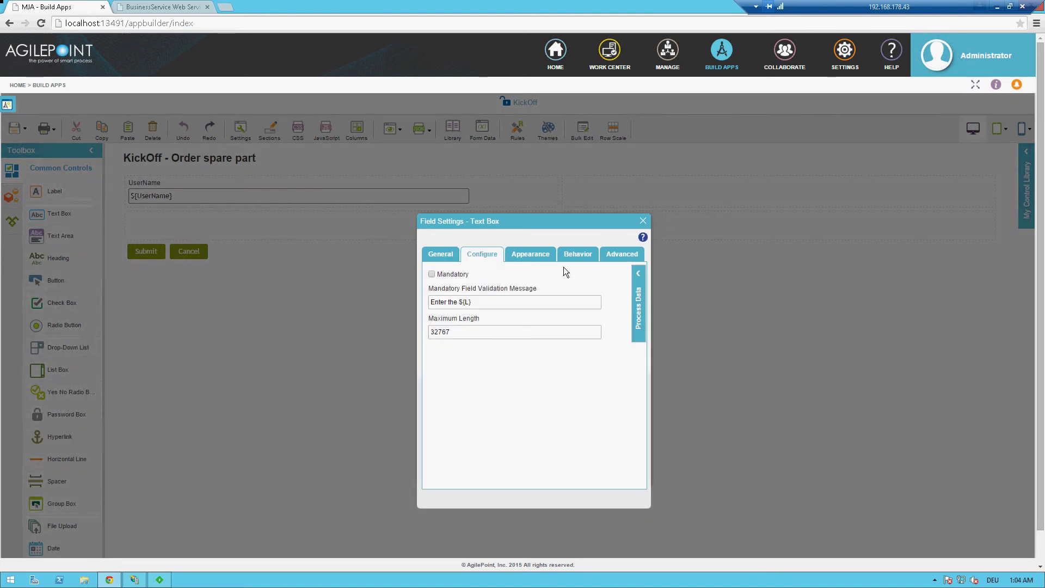
pyautogui.click(568, 254)
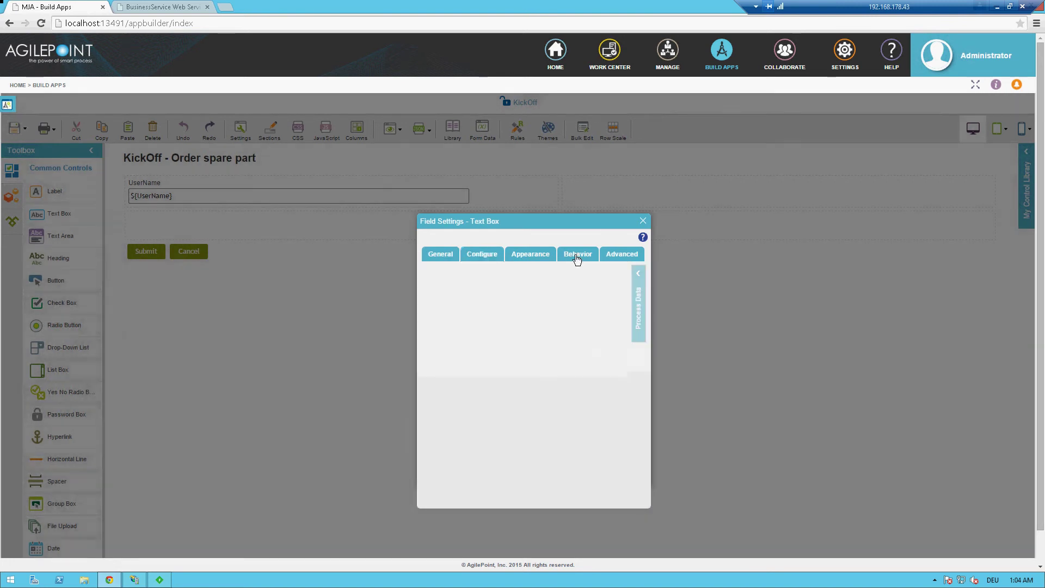
pyautogui.click(454, 289)
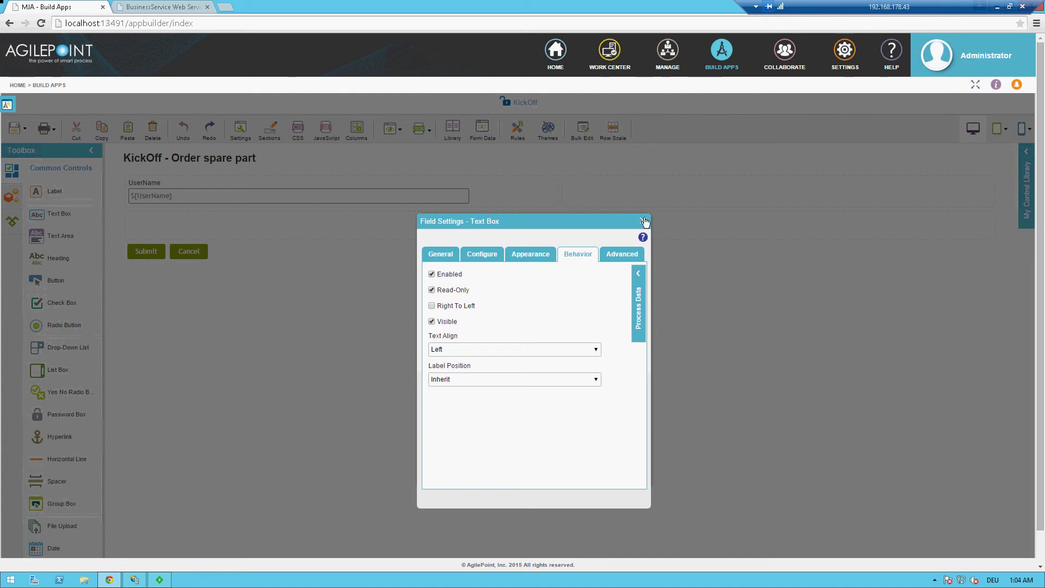
pyautogui.click(642, 221)
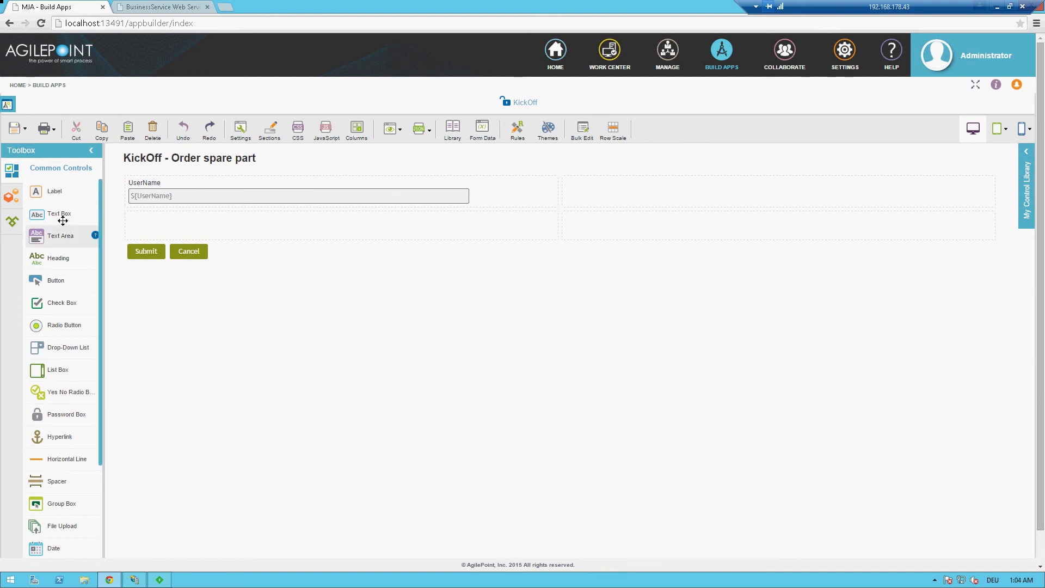
# Add a text box below UserName with label and internal name "CustomerId" and default value 1
pyautogui.moveTo(64, 213); pyautogui.dragTo(180, 237)
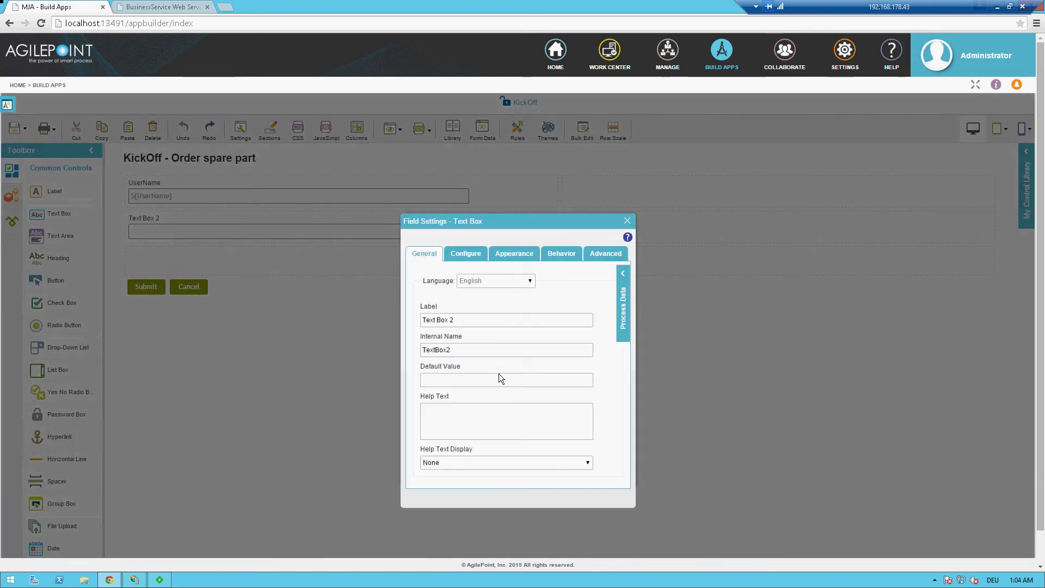
pyautogui.tripleClick(478, 323)
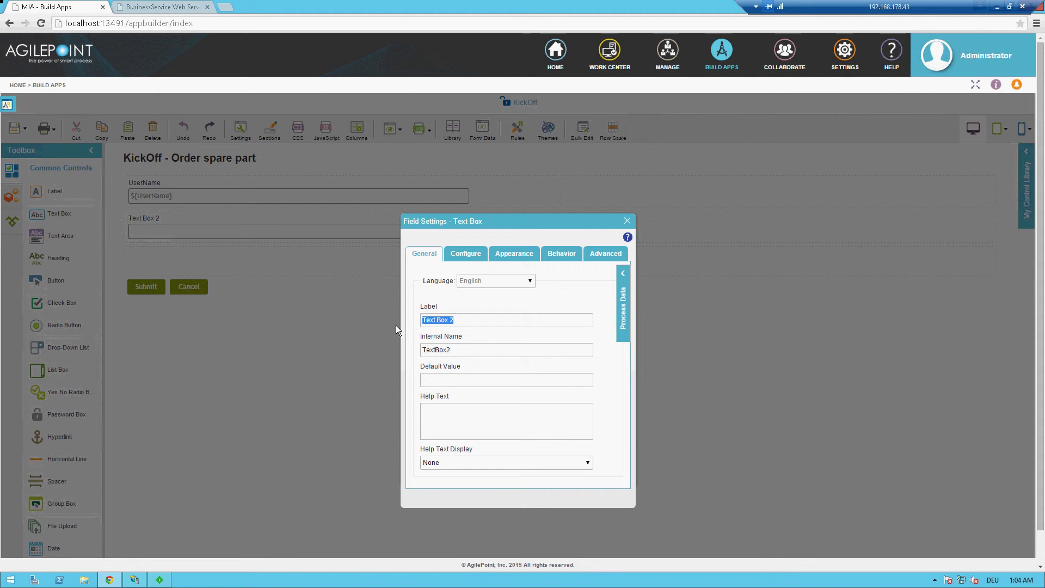
pyautogui.write('CustomerId')
pyautogui.click(471, 347)
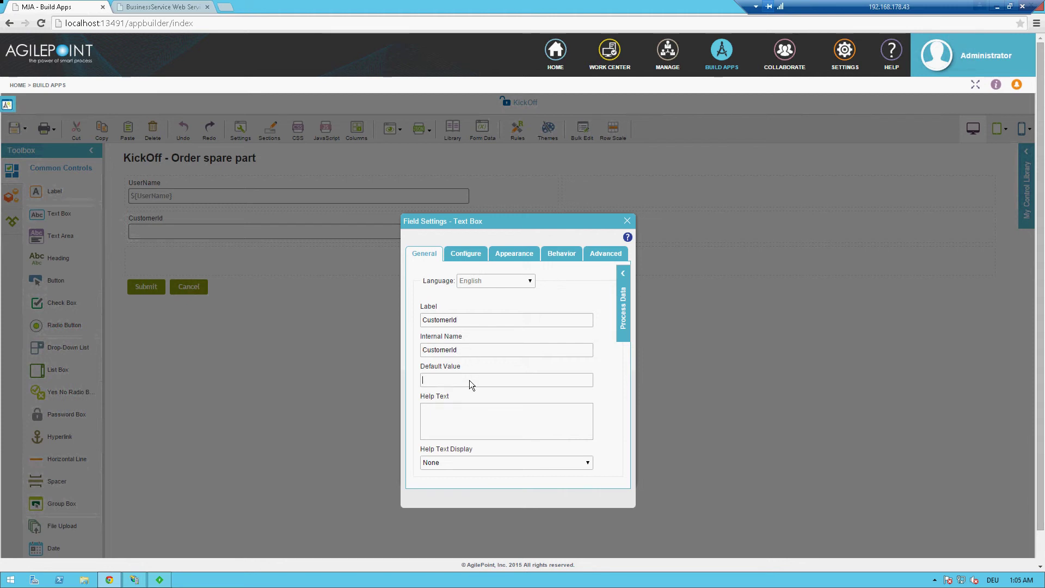
pyautogui.write('1')
pyautogui.click(628, 222)
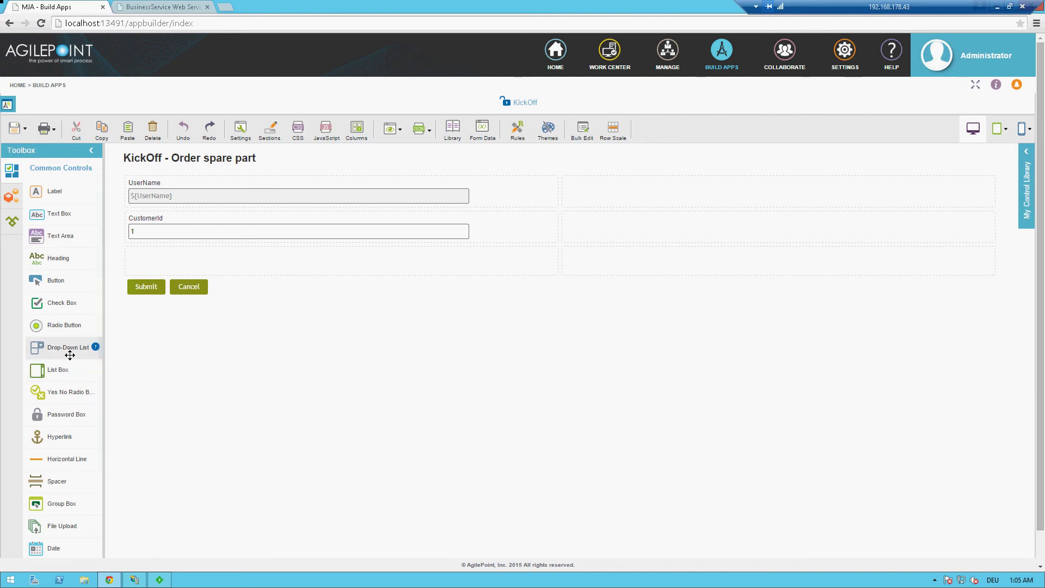
# Add a drop-down list below CustomerId with the label and internal name "ArticleNumber"
pyautogui.moveTo(76, 347); pyautogui.dragTo(161, 263)
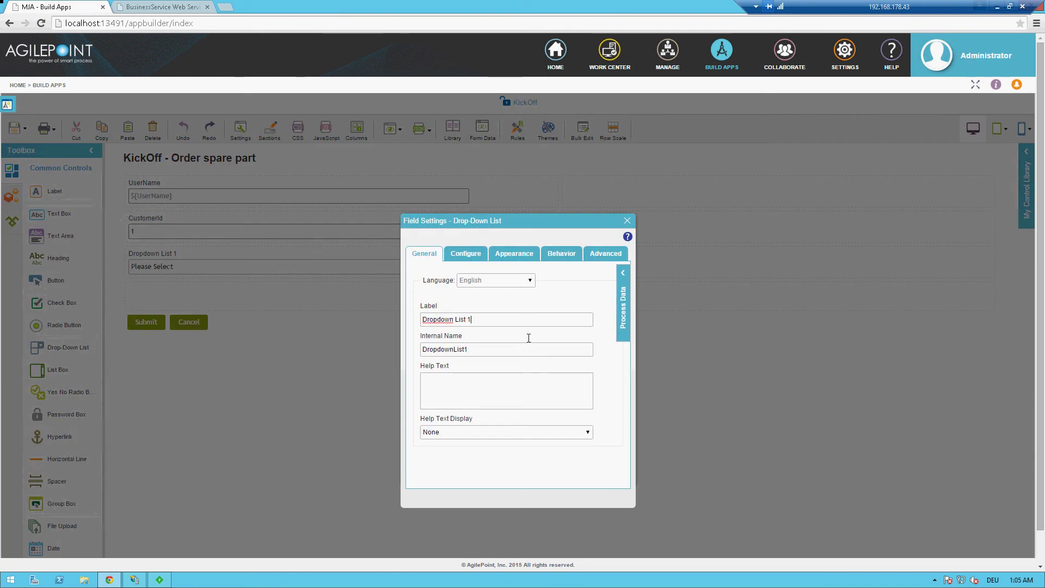
pyautogui.tripleClick(495, 319)
pyautogui.press('BackSpace')
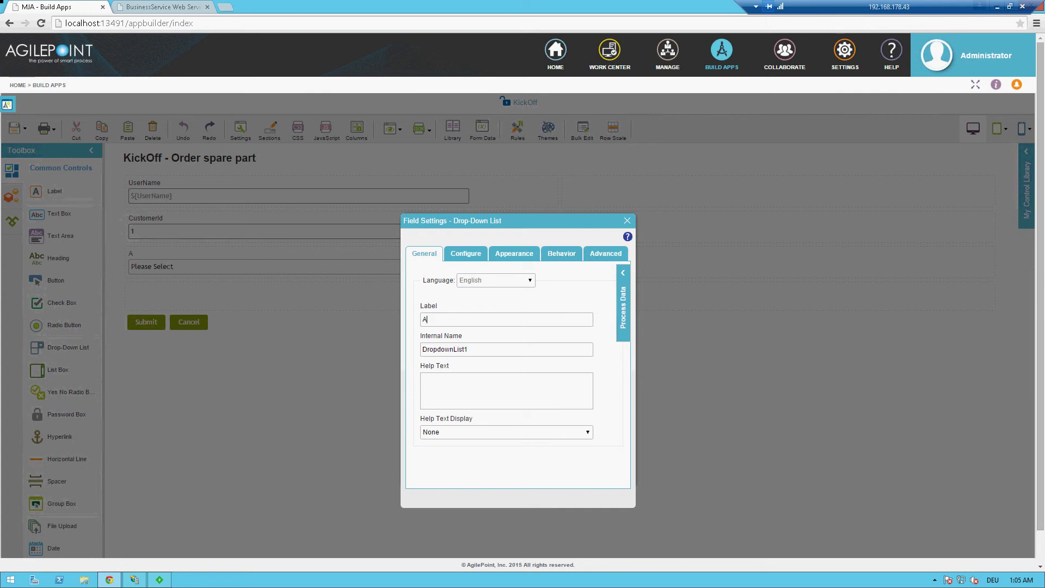
pyautogui.write('ArticleNumber')
pyautogui.click(491, 353)
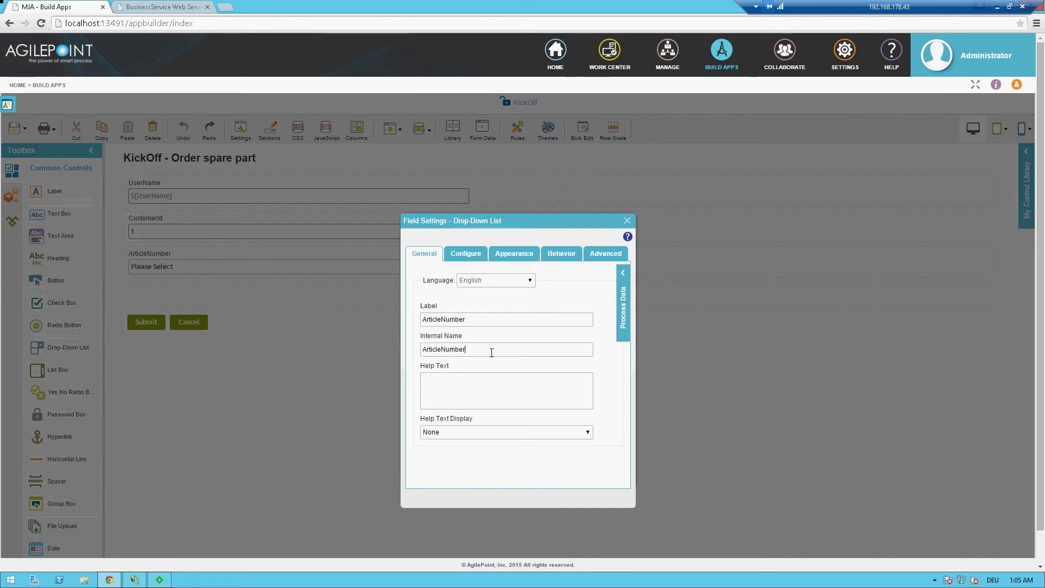
# Set the list type of the ArticleNumber drop-down list to Lookup List and check its available lookup sources
pyautogui.click(468, 253)
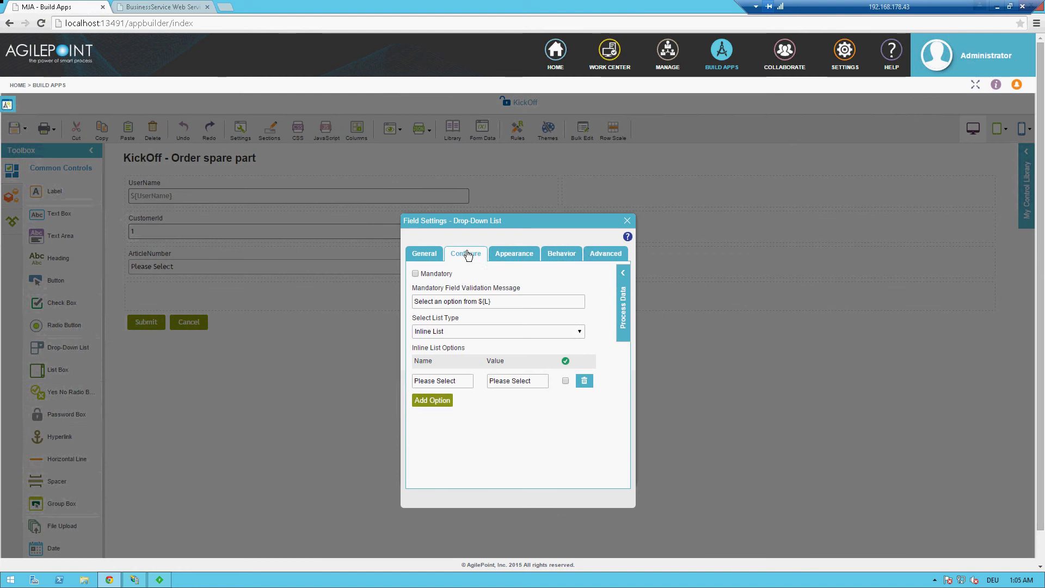
pyautogui.click(578, 333)
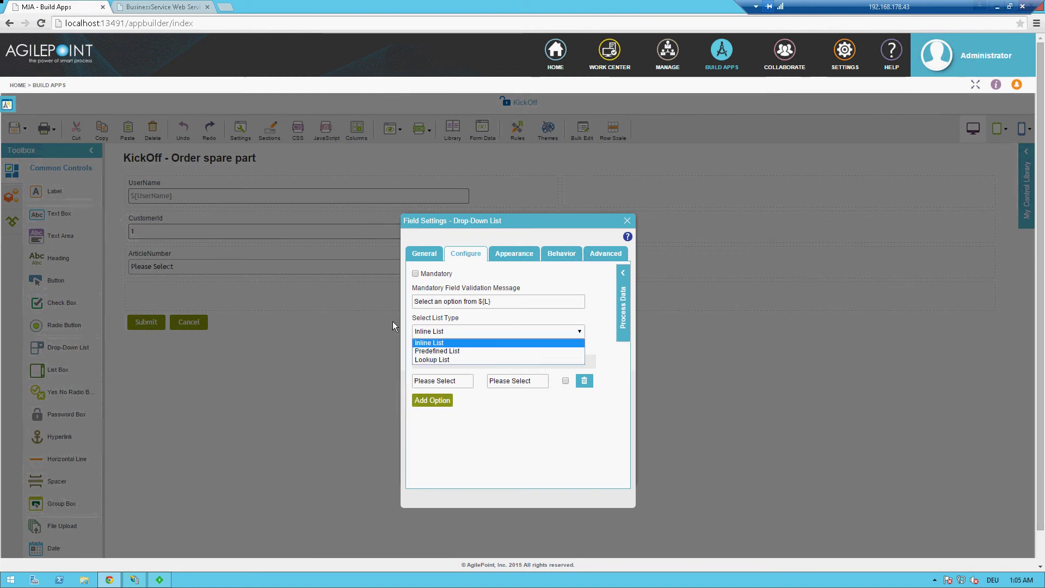
pyautogui.click(457, 360)
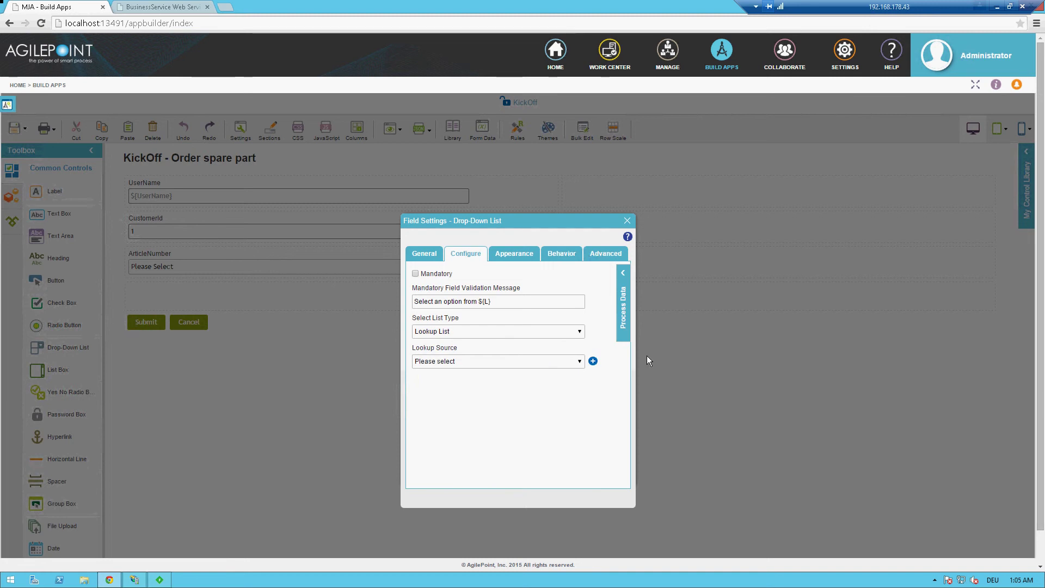
pyautogui.click(558, 361)
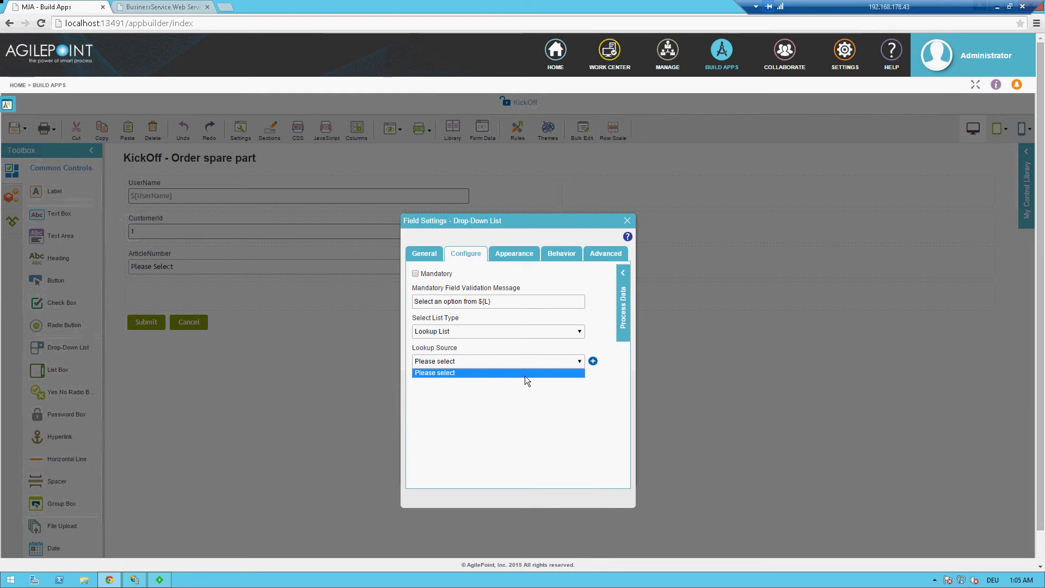
pyautogui.click(577, 365)
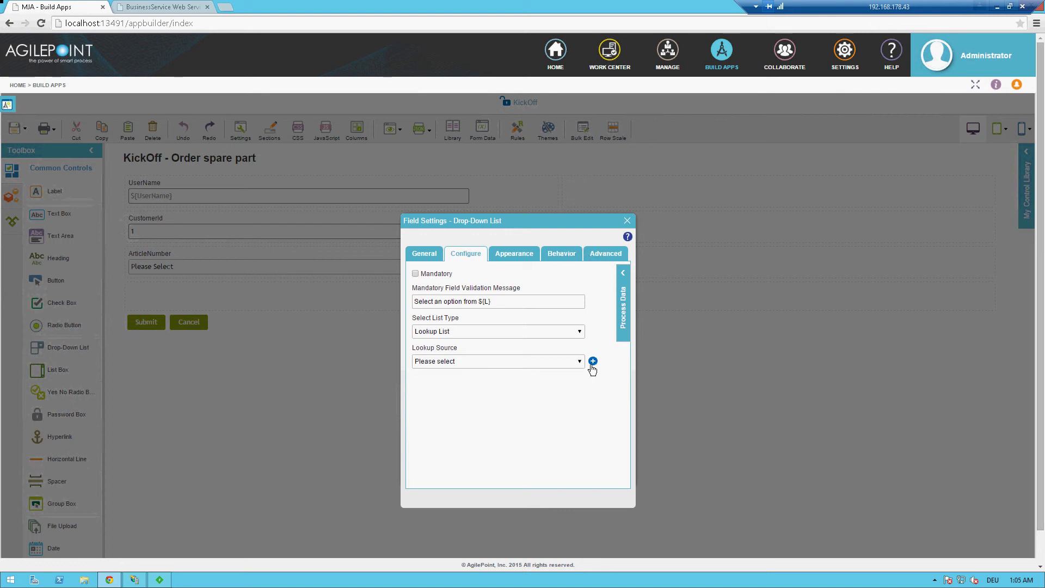
# Start a new Web Service lookup named "SpareParts" with the existing access token apnxmja-ws, keeping the Name/Value lookup type
pyautogui.click(592, 361)
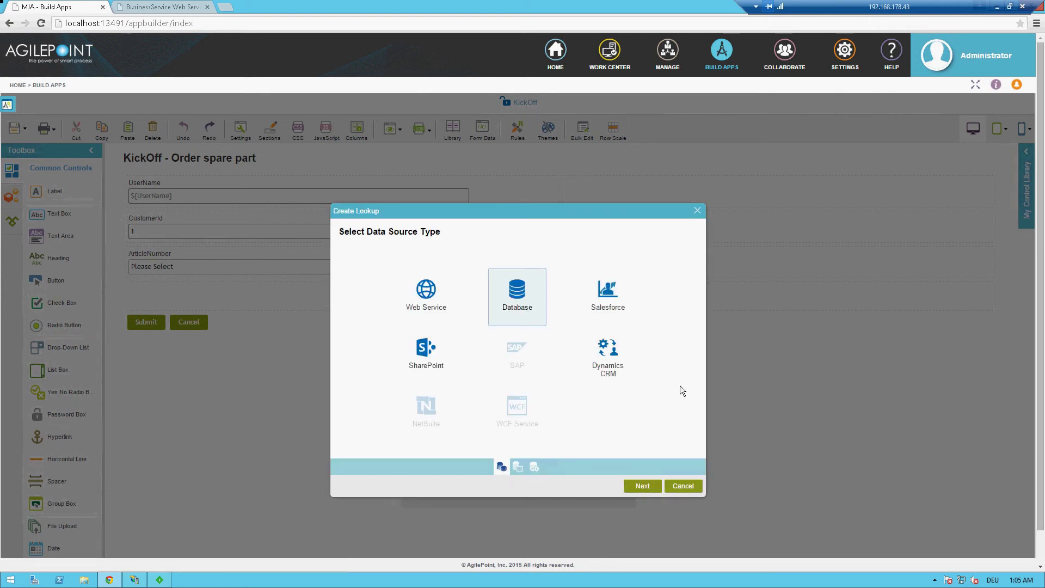
pyautogui.click(426, 294)
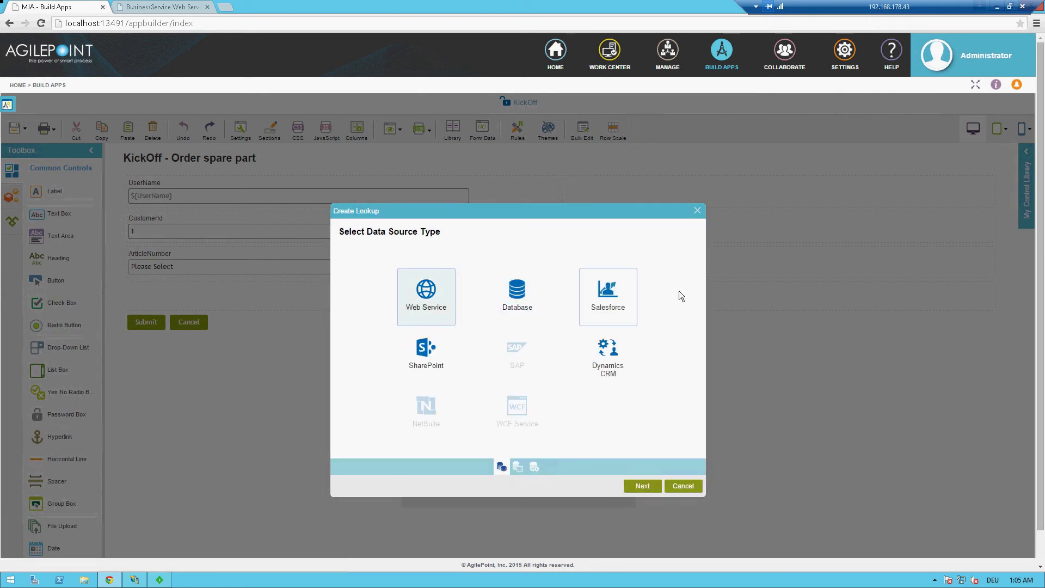
pyautogui.click(643, 488)
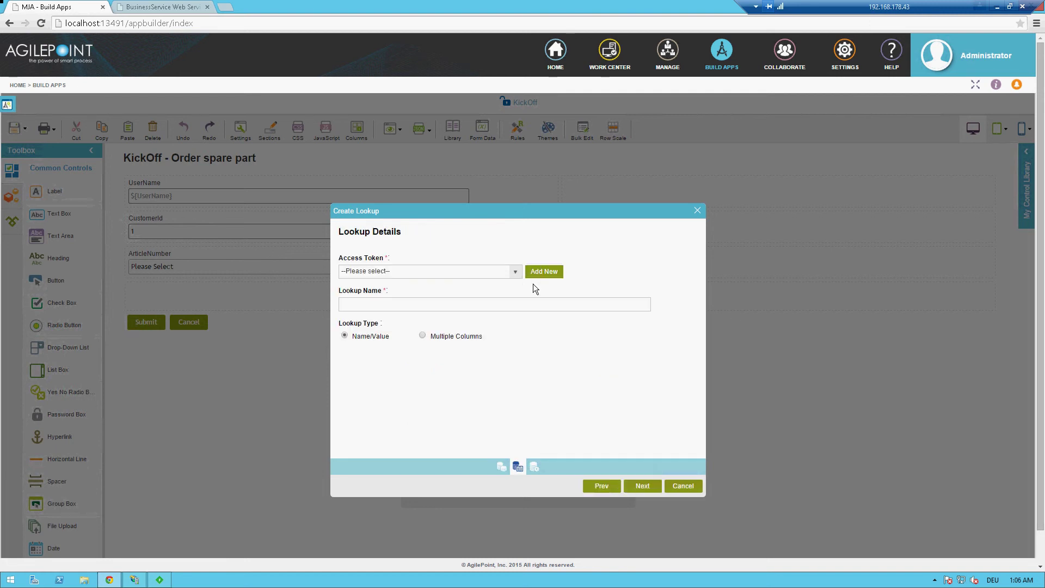
pyautogui.click(518, 276)
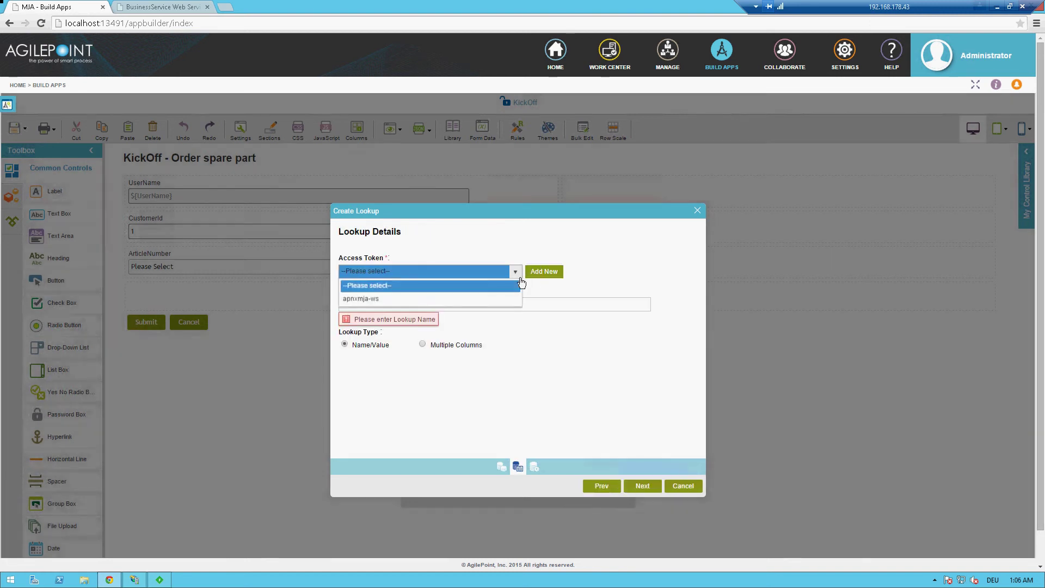
pyautogui.click(364, 301)
pyautogui.click(365, 304)
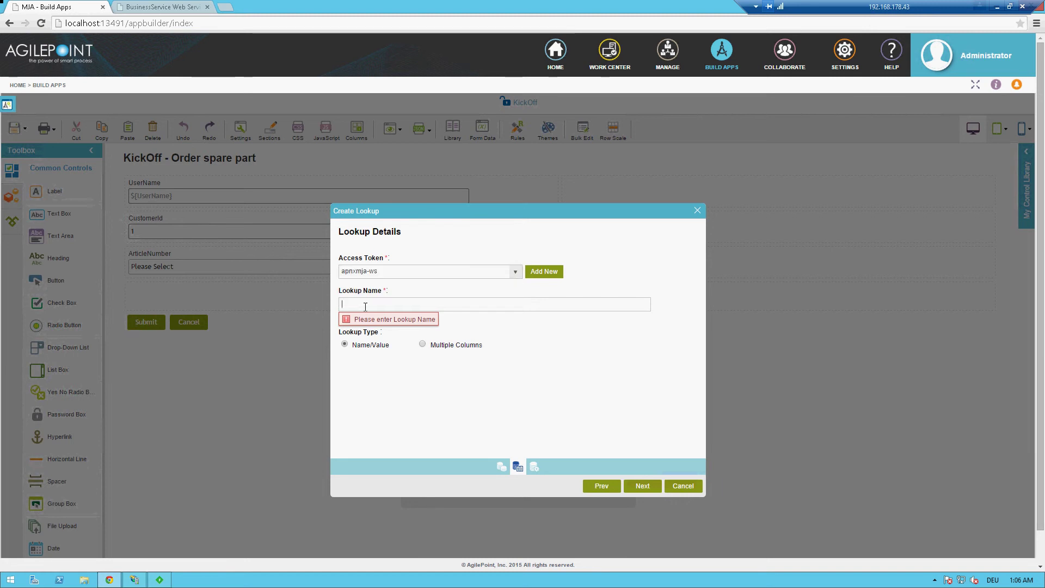
pyautogui.write('SpareParts')
pyautogui.click(643, 487)
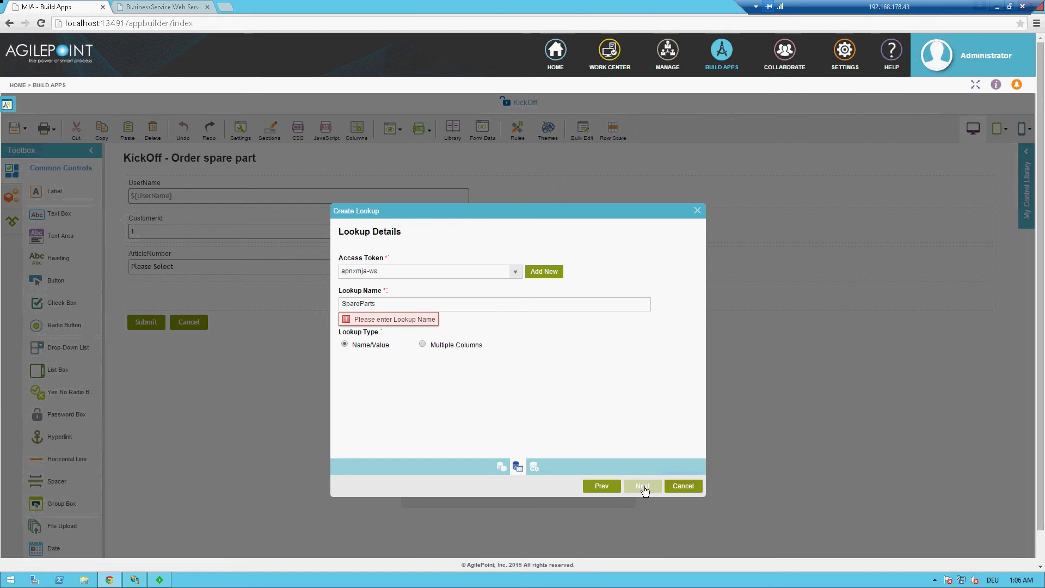
# Choose the web method GetOrderedProducts and map the form field CustomerId to its customerId request parameter
pyautogui.click(623, 259)
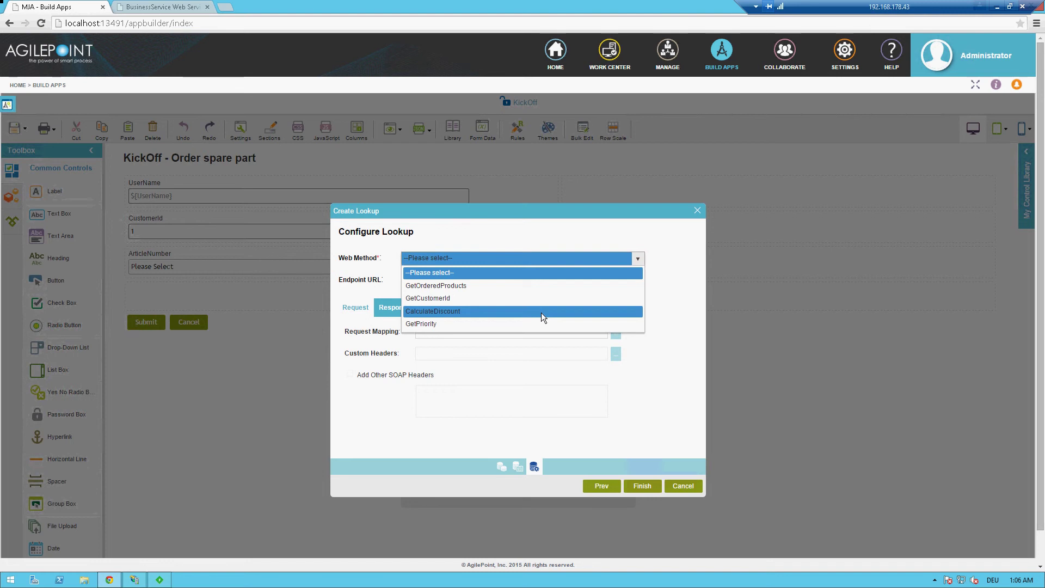
pyautogui.click(553, 286)
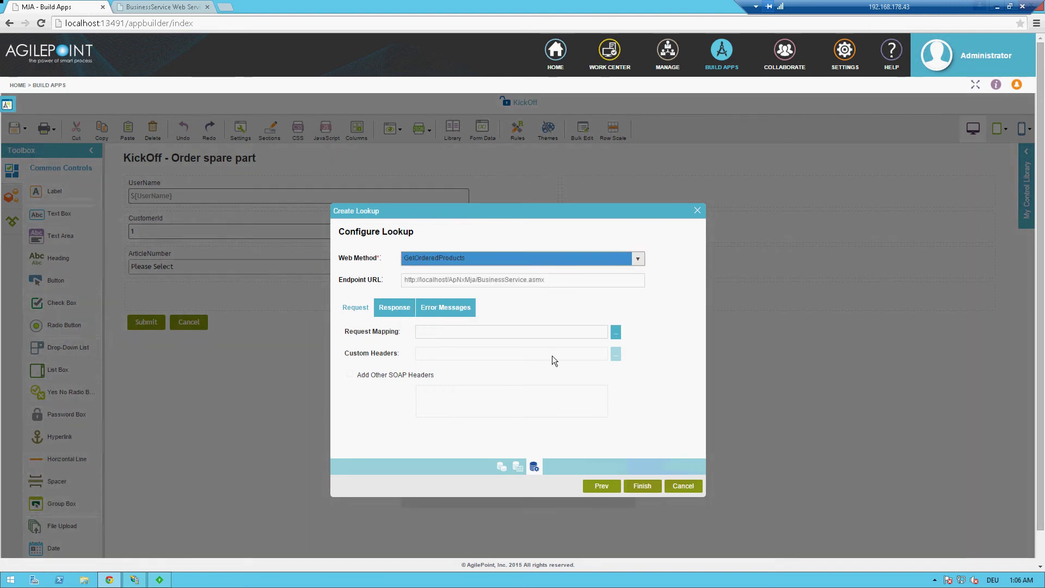
pyautogui.click(616, 332)
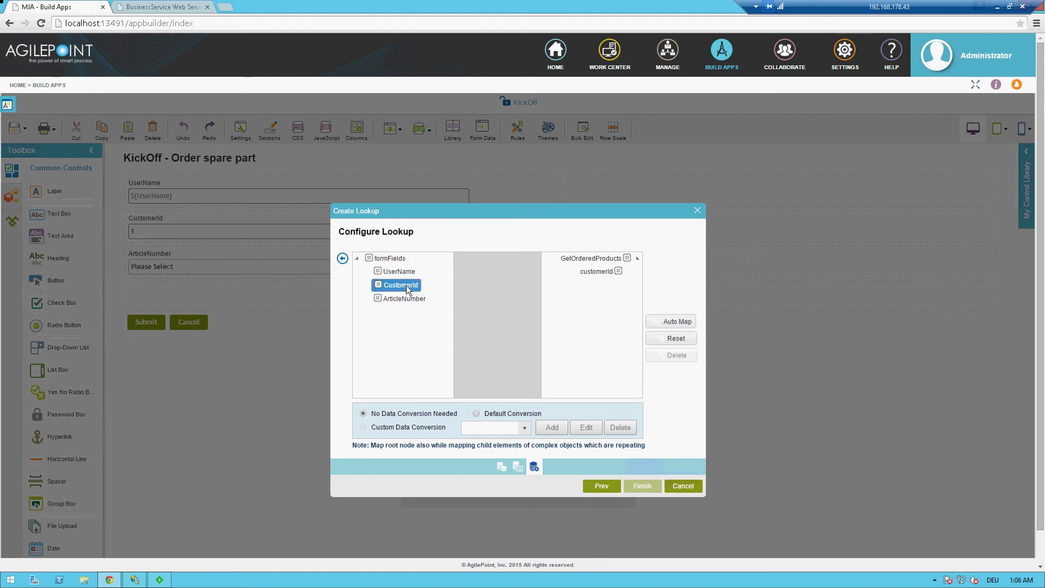
pyautogui.moveTo(406, 285); pyautogui.dragTo(595, 272)
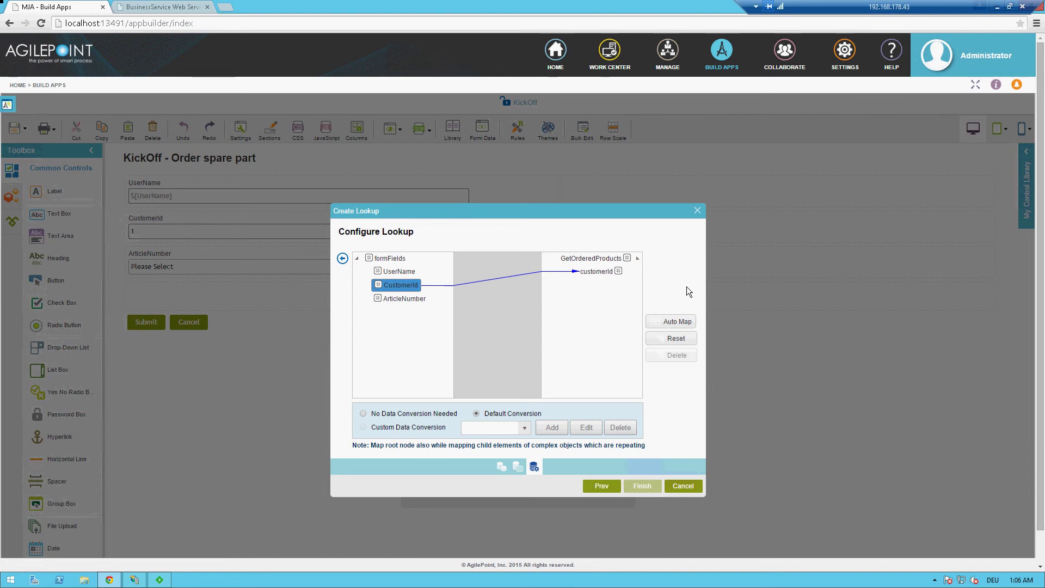
pyautogui.click(343, 258)
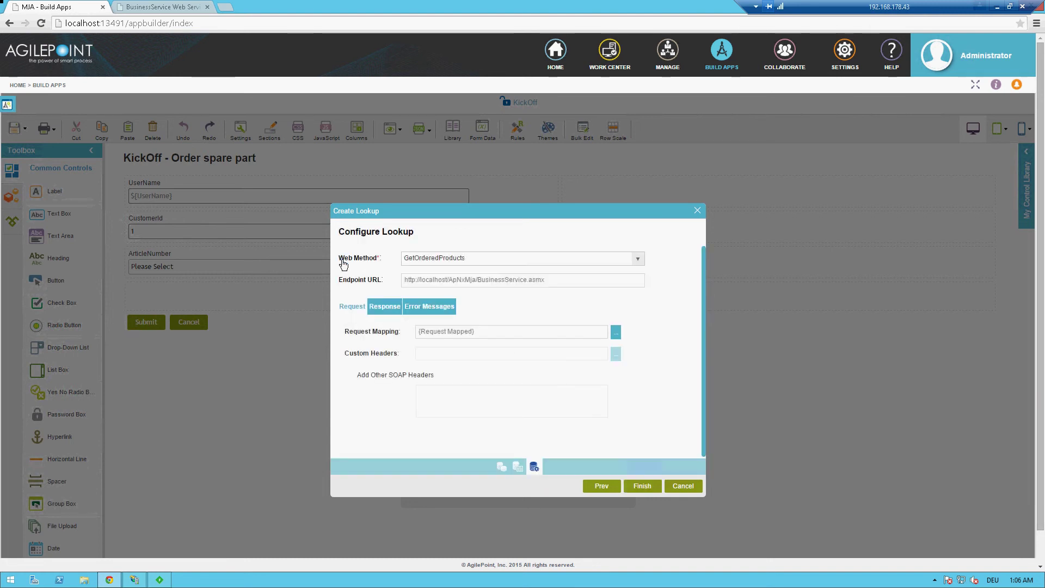
# Open the lookup's response mapping to the AgilePoint schema and map the Product node to NameValue
pyautogui.click(384, 307)
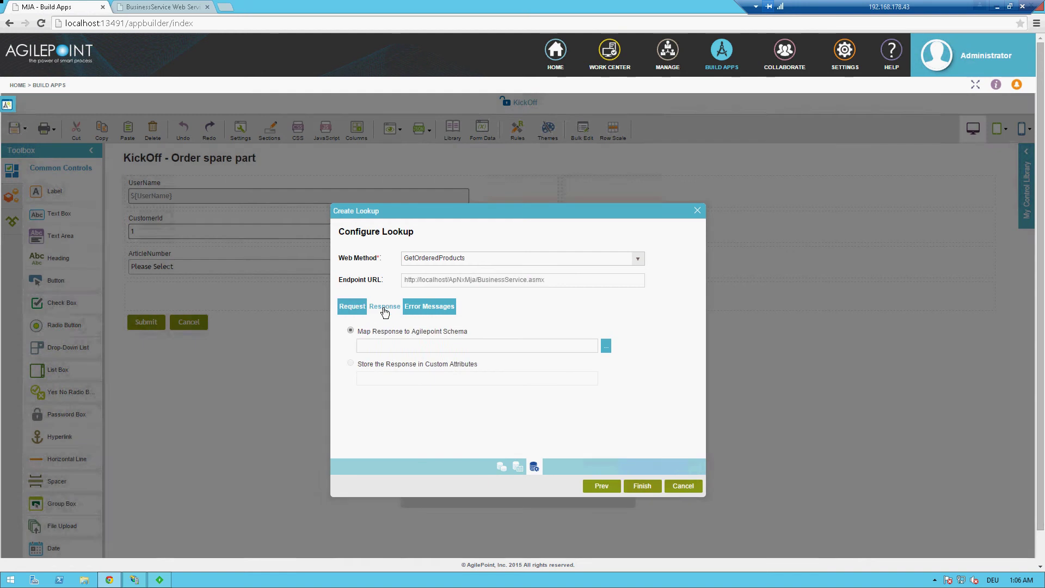
pyautogui.click(607, 345)
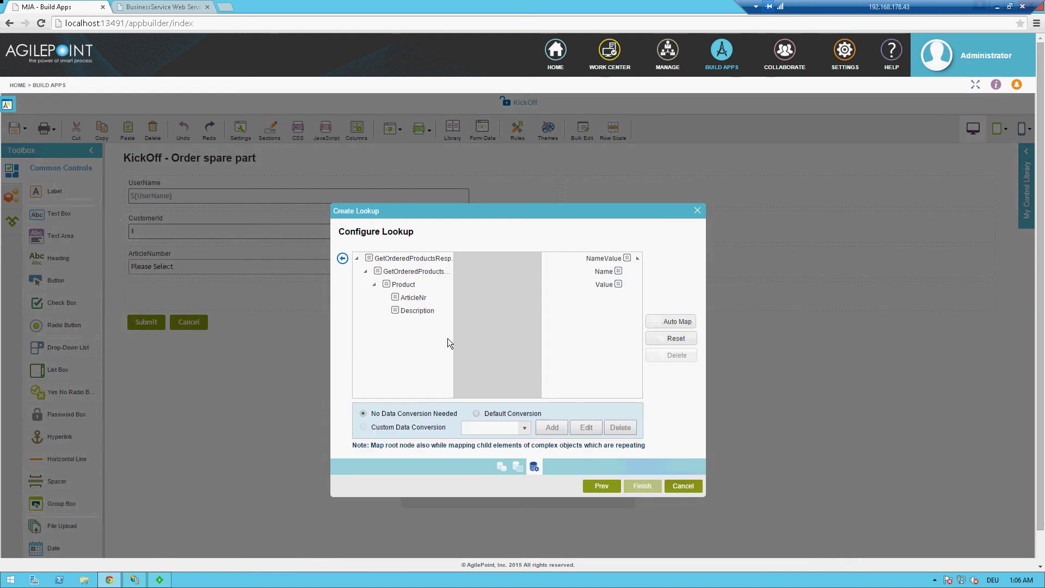
pyautogui.click(414, 299)
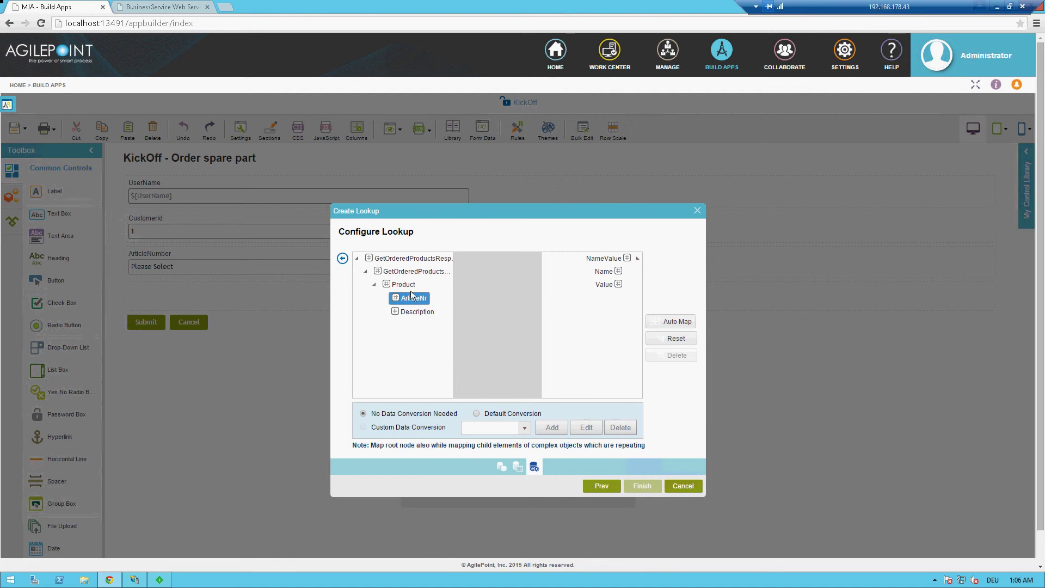
pyautogui.click(410, 289)
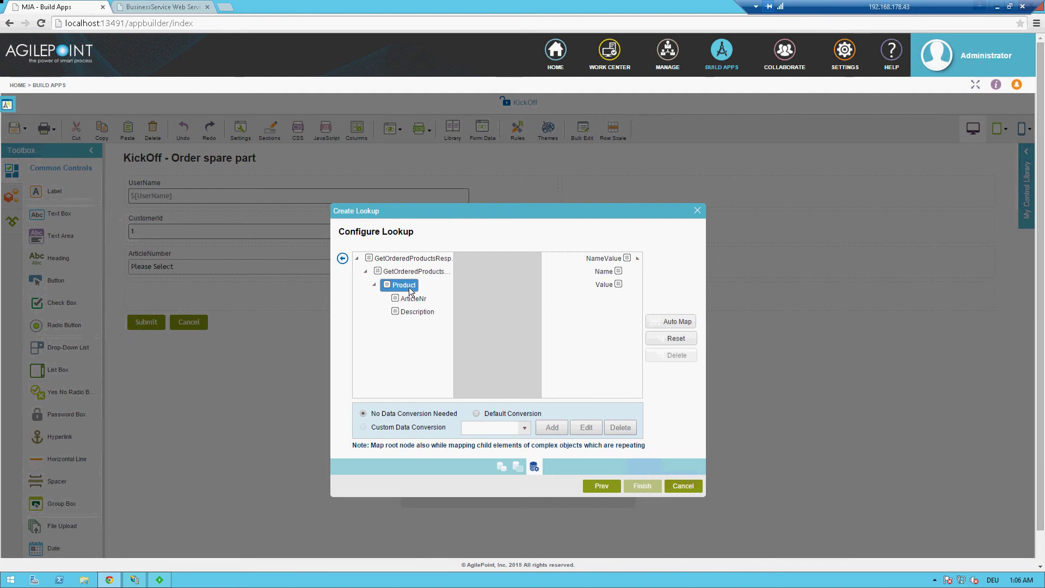
pyautogui.moveTo(410, 291); pyautogui.dragTo(611, 260)
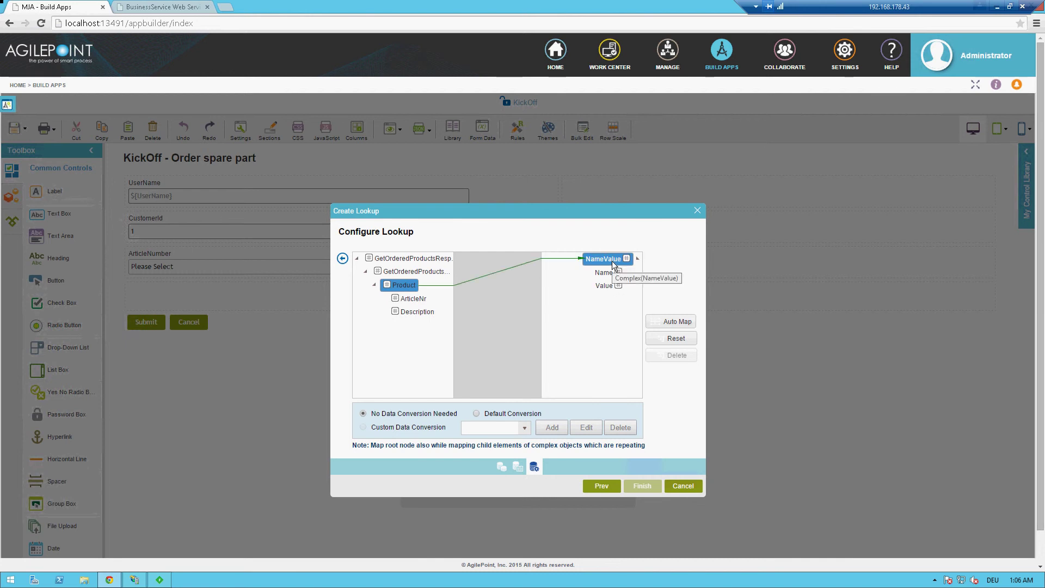
pyautogui.click(602, 272)
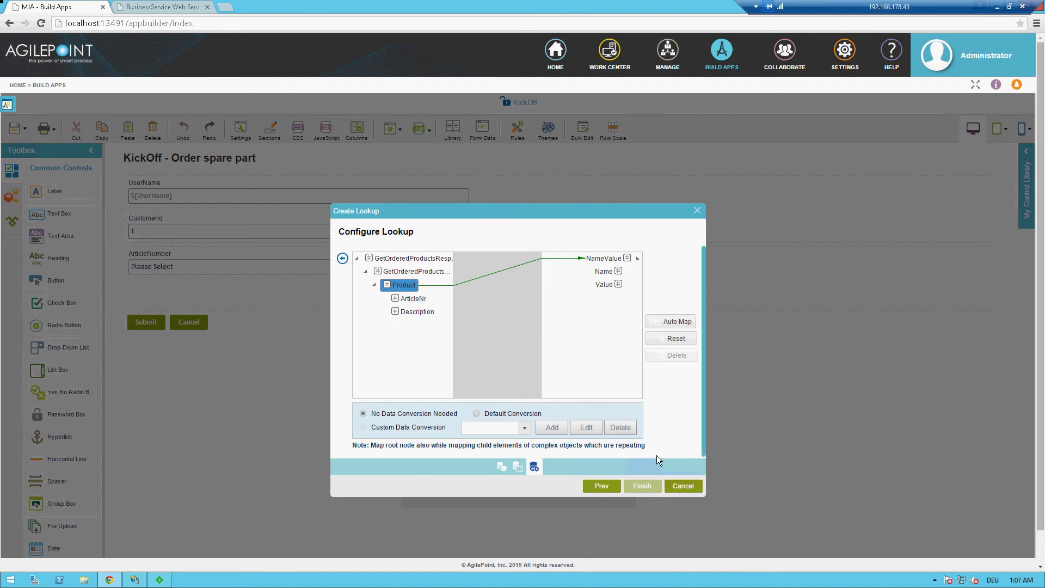
pyautogui.click(416, 299)
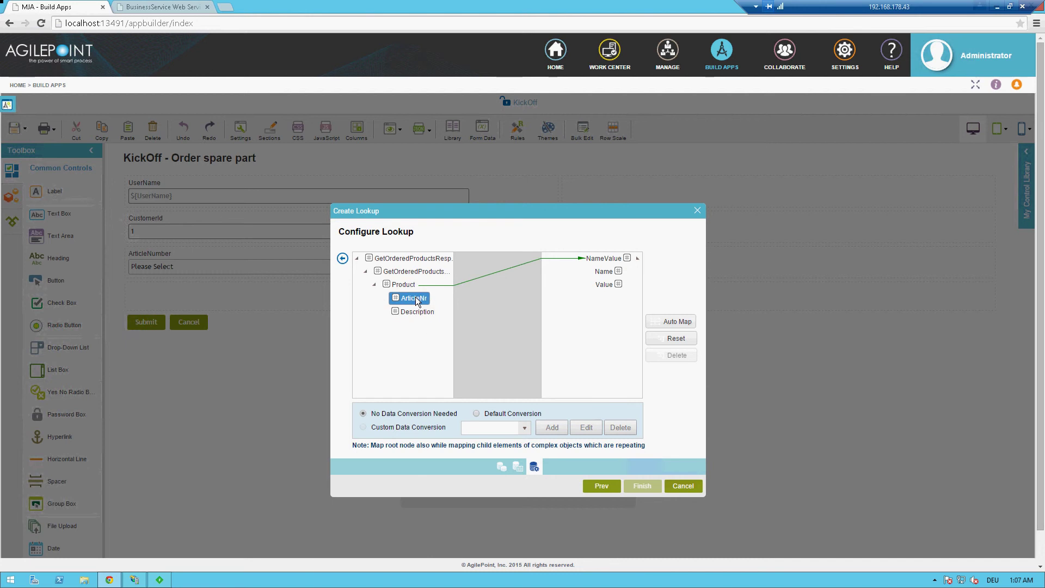
pyautogui.moveTo(416, 298); pyautogui.dragTo(601, 275)
pyautogui.click(413, 311)
pyautogui.moveTo(567, 305); pyautogui.dragTo(592, 293)
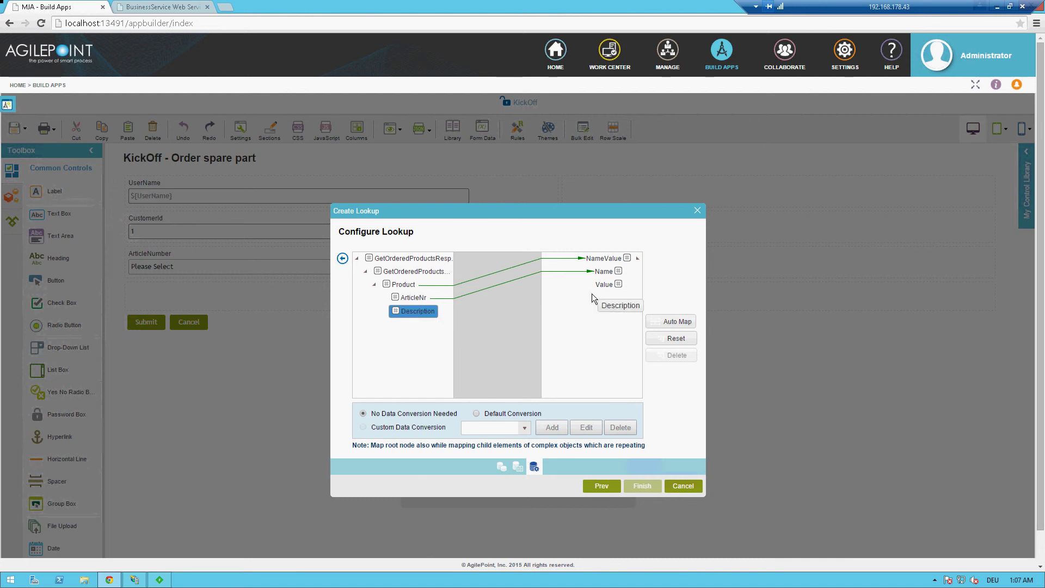
pyautogui.click(473, 293)
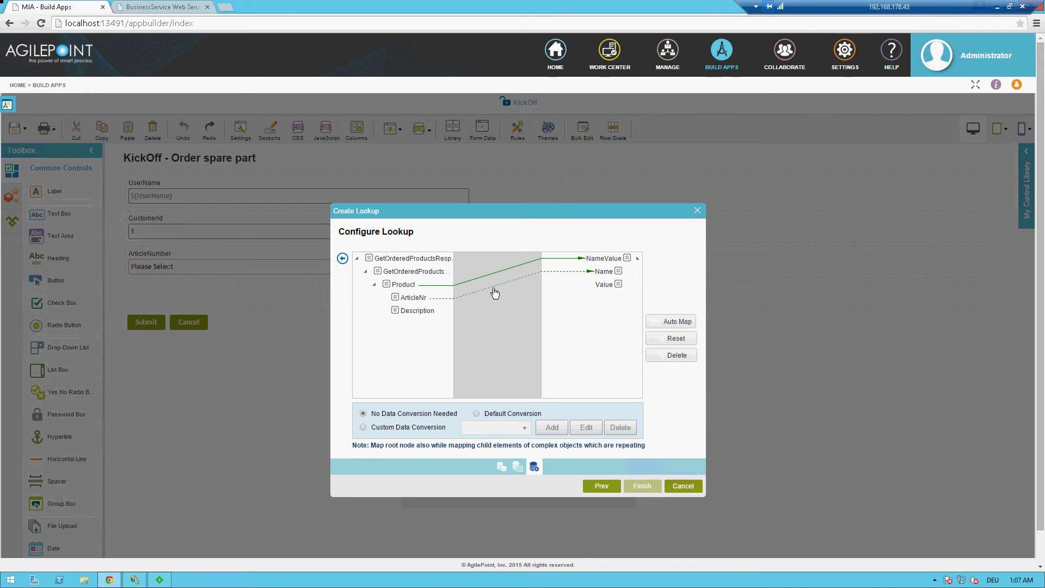
pyautogui.rightClick(494, 292)
pyautogui.click(512, 279)
pyautogui.click(675, 355)
# Map ArticleNr to Value and Description to Name in the response mapping, and finish the SpareParts lookup
pyautogui.moveTo(413, 297); pyautogui.dragTo(601, 285)
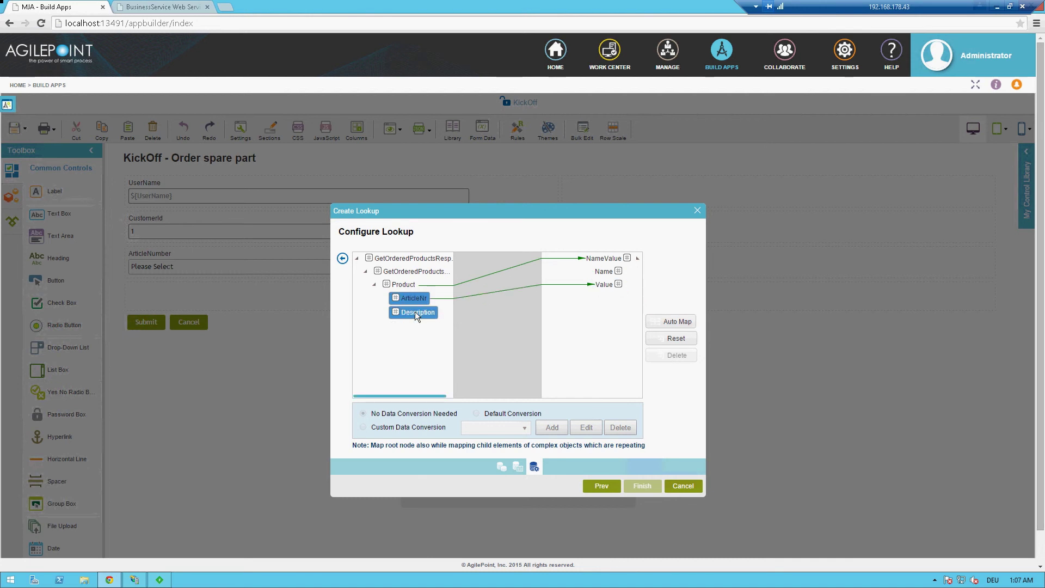
pyautogui.moveTo(415, 311); pyautogui.dragTo(600, 274)
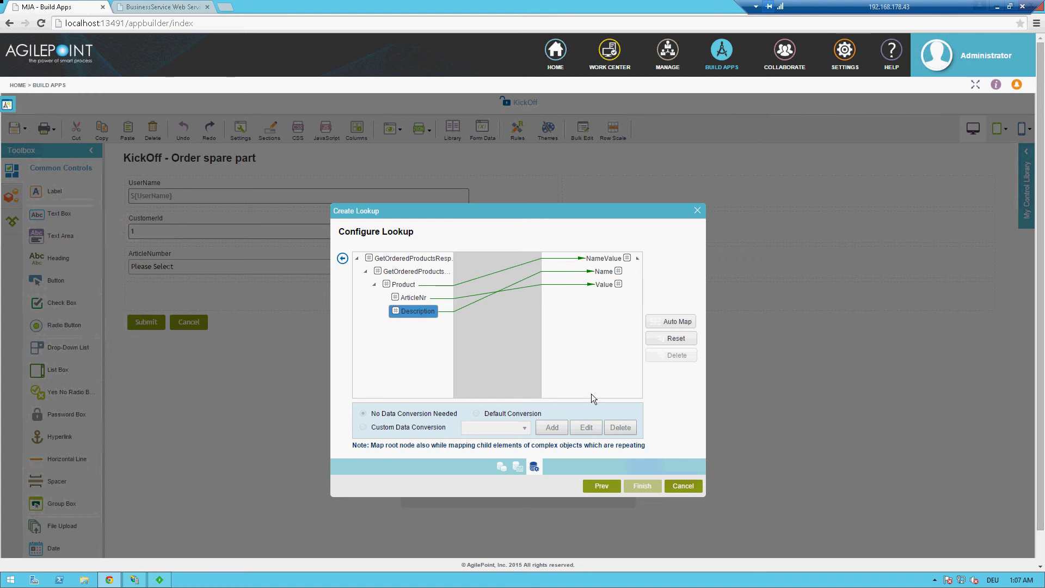
pyautogui.click(342, 259)
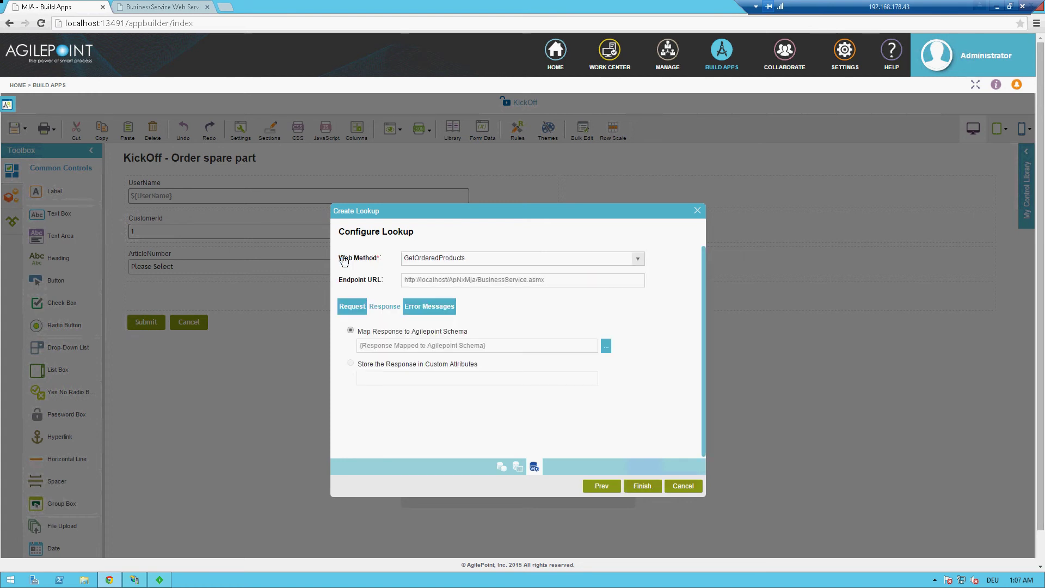
pyautogui.click(642, 486)
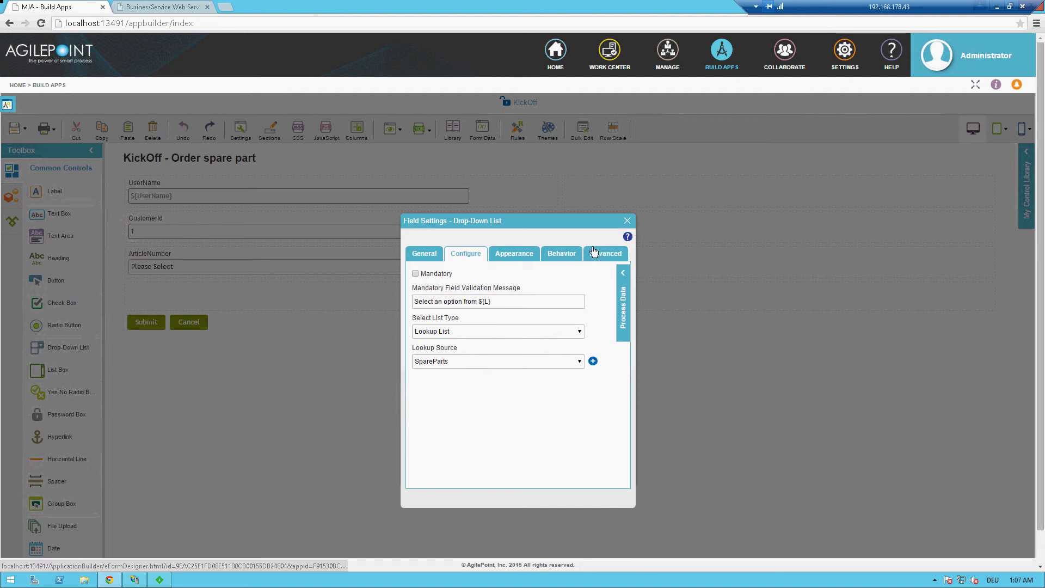
# Make the ArticleNumber drop-down list mandatory and close its field settings
pyautogui.click(418, 272)
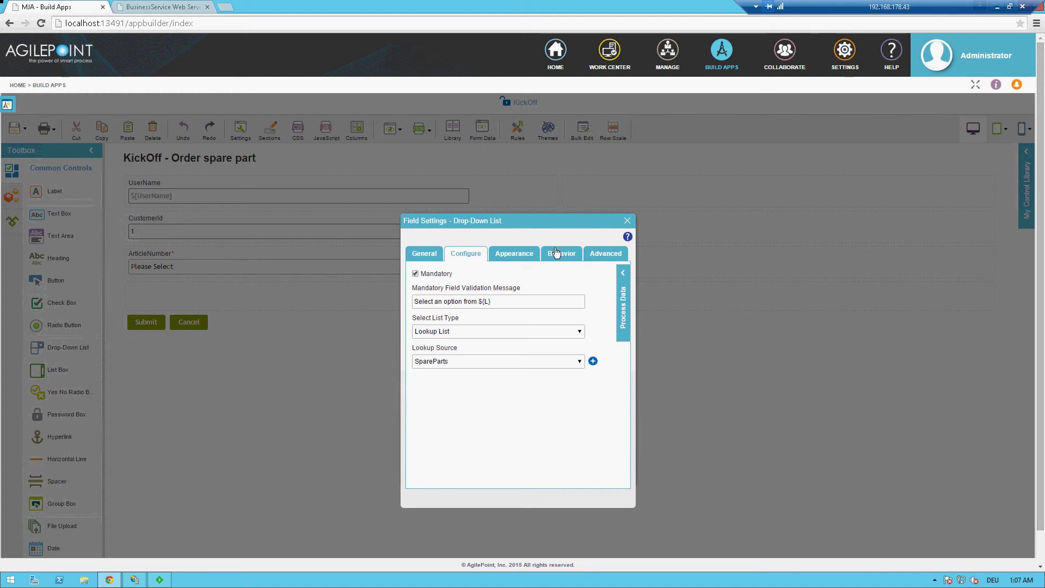
pyautogui.click(627, 220)
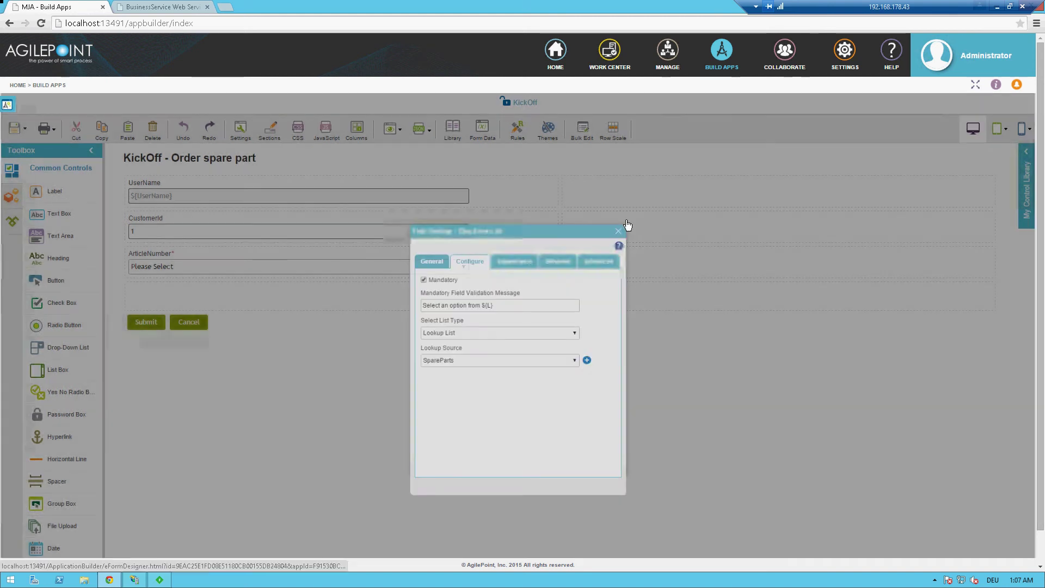
# Make the CustomerId text box mandatory and close its field settings
pyautogui.click(445, 234)
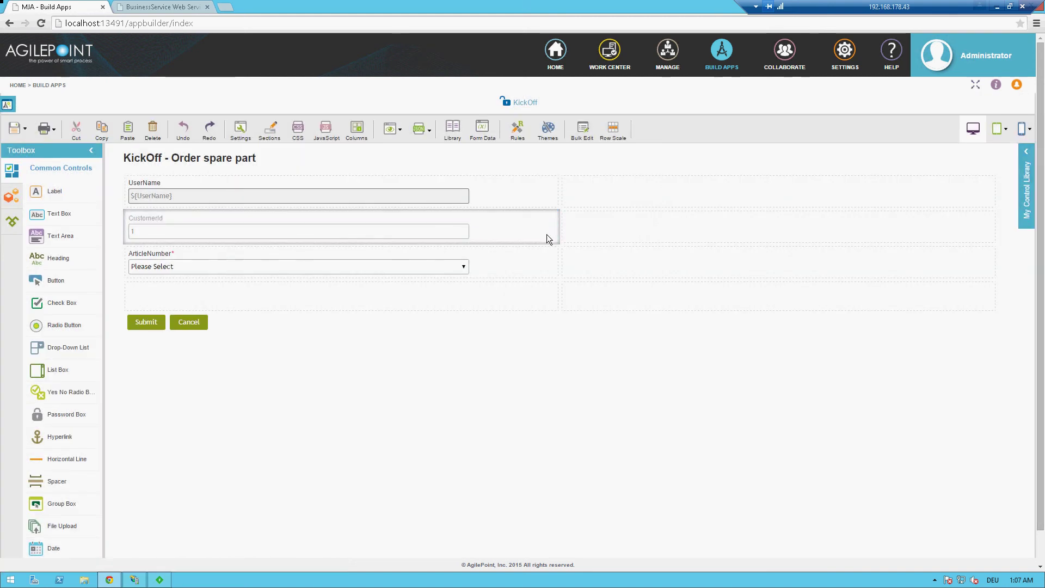
pyautogui.click(550, 219)
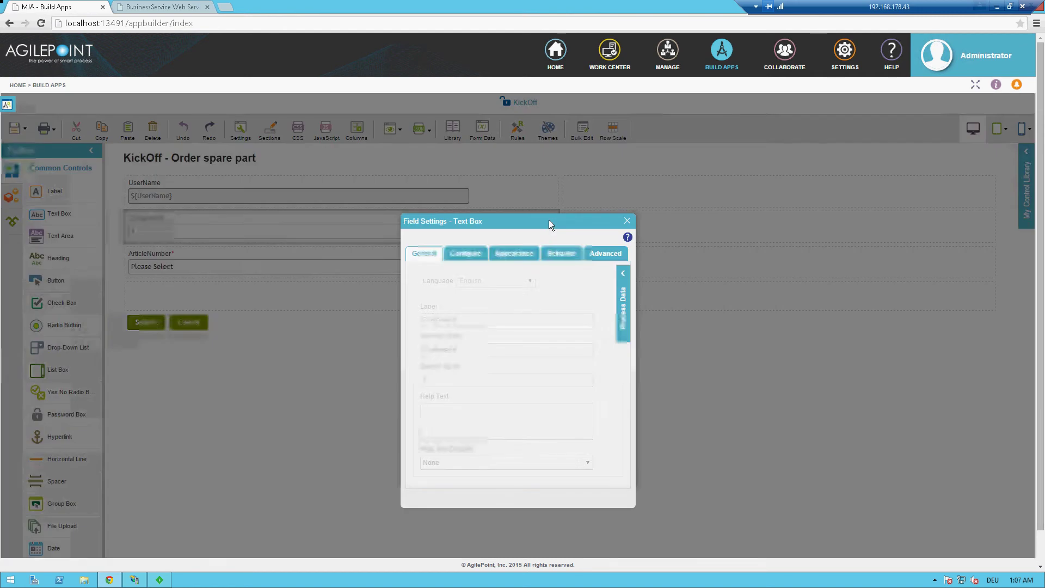
pyautogui.click(467, 254)
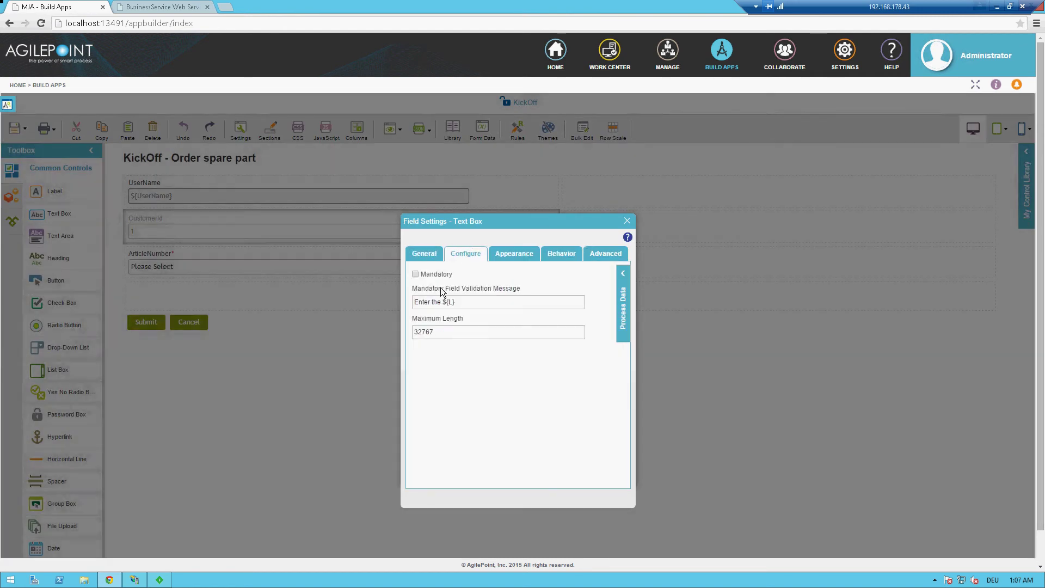
pyautogui.click(435, 274)
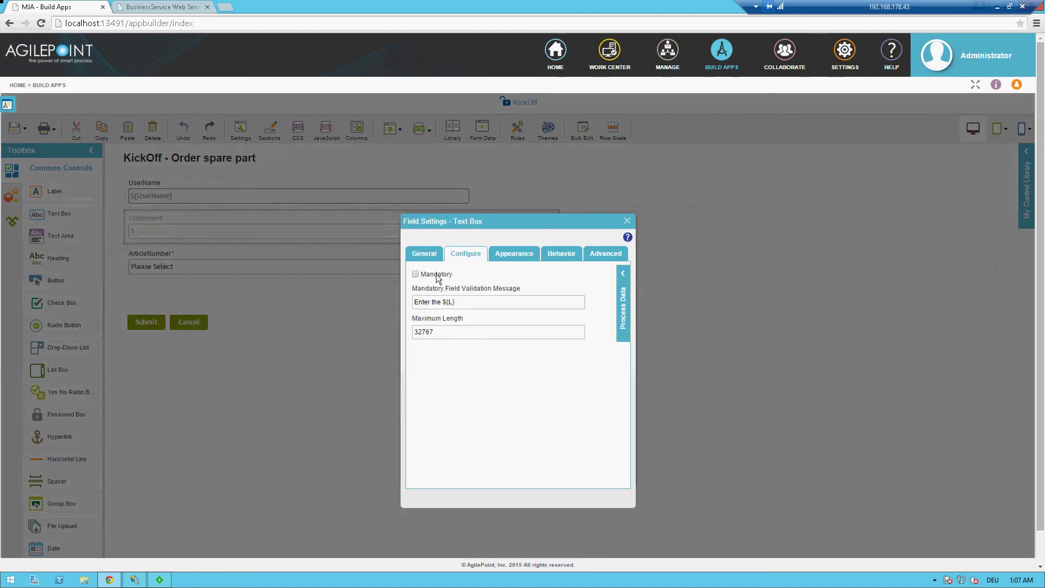
pyautogui.click(628, 222)
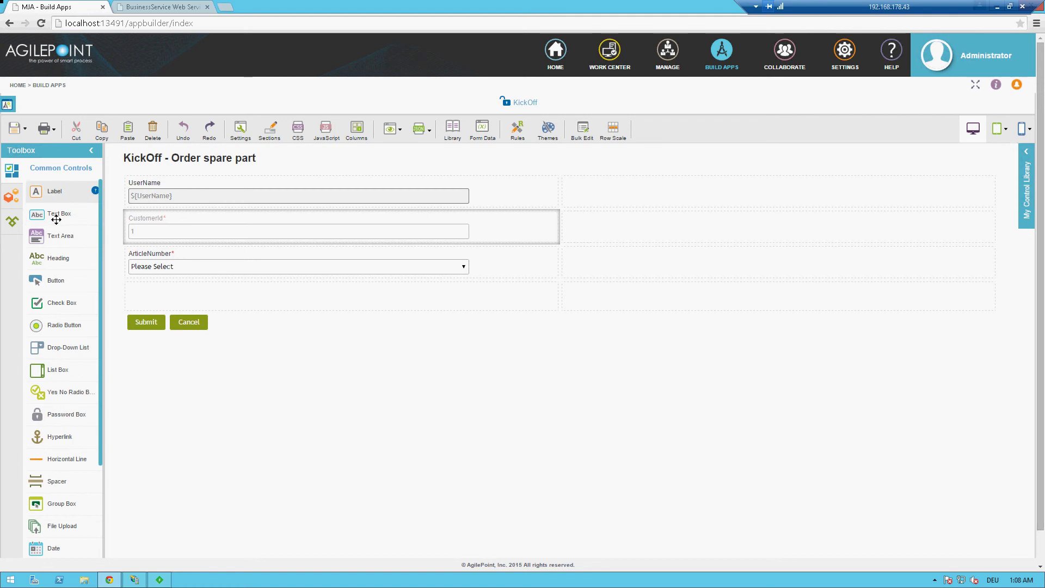
# Add a text box labelled Quantity below ArticleNumber and make it a mandatory field
pyautogui.moveTo(56, 219); pyautogui.dragTo(204, 296)
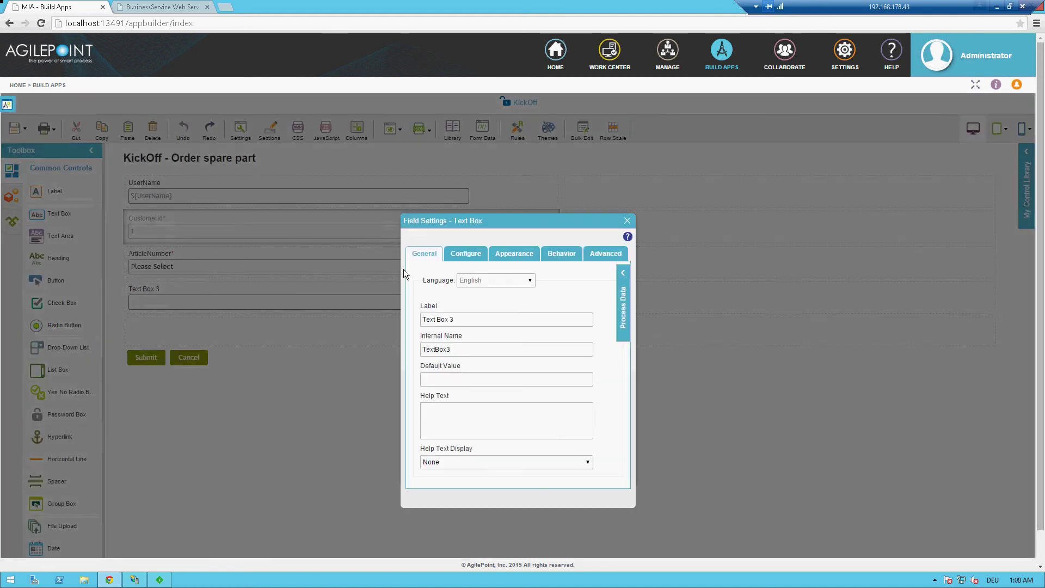
pyautogui.moveTo(535, 322); pyautogui.dragTo(402, 330)
pyautogui.write('Q')
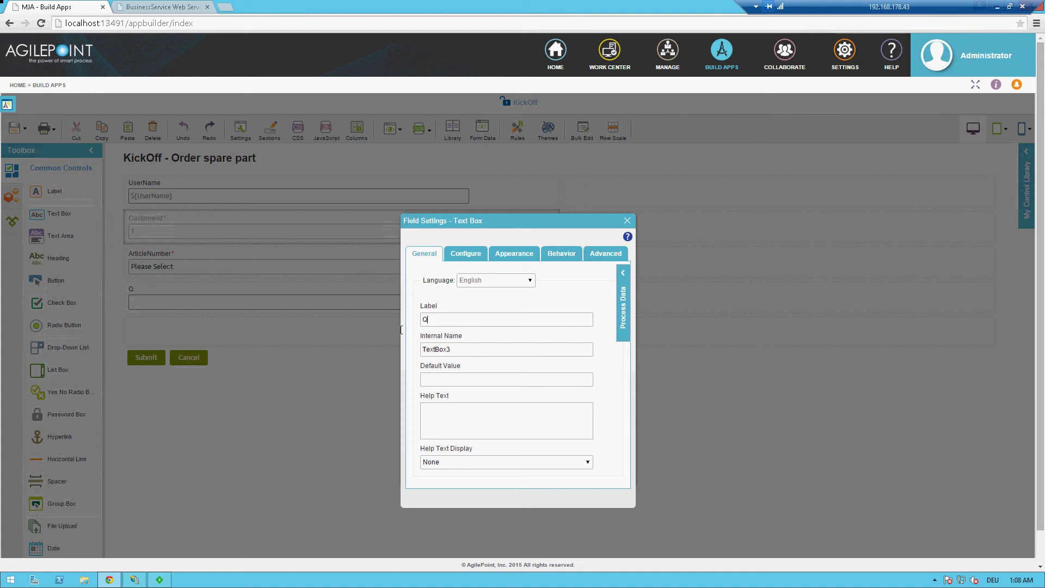
pyautogui.write('uantity')
pyautogui.click(480, 348)
pyautogui.click(469, 254)
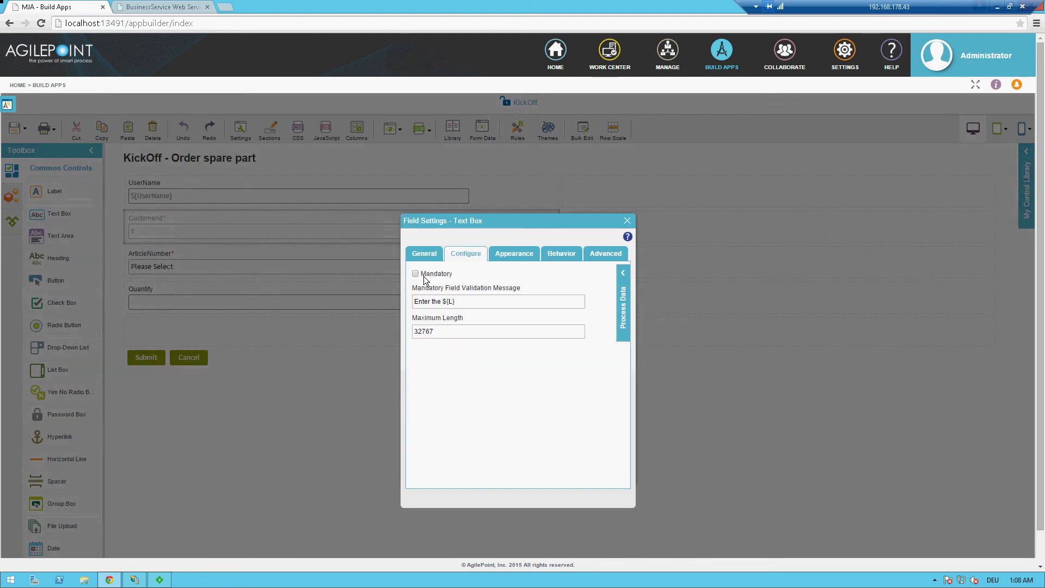
pyautogui.click(417, 274)
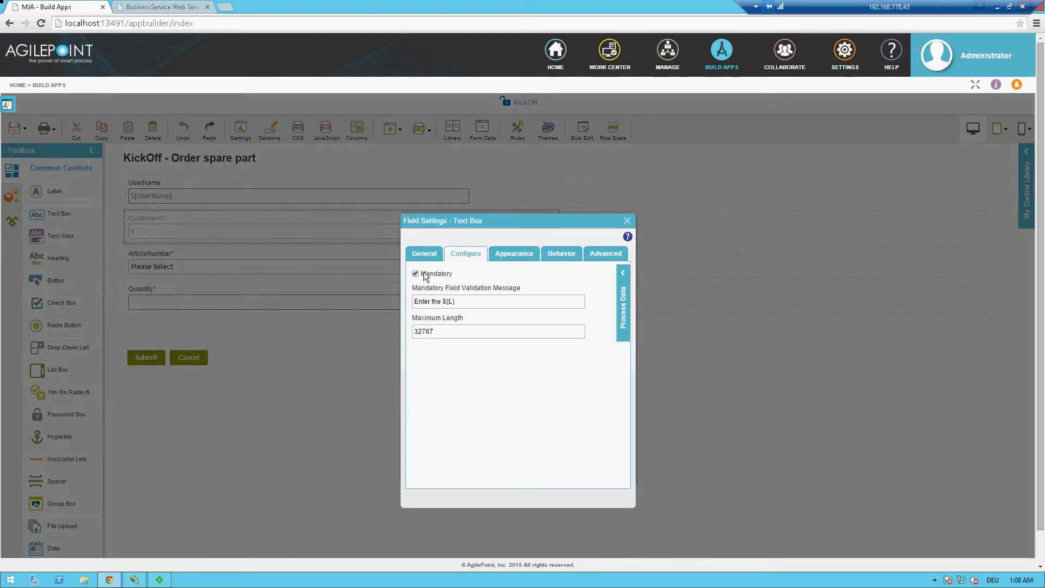
pyautogui.click(627, 221)
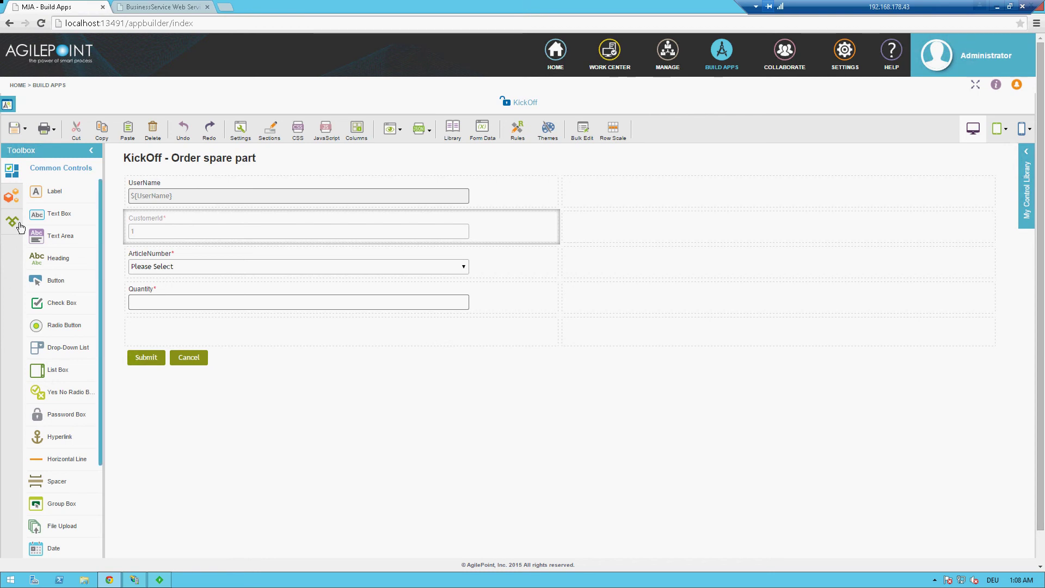
# Add a text box labelled Discount below Quantity and make it non-editable in its behavior settings
pyautogui.moveTo(59, 214); pyautogui.dragTo(174, 331)
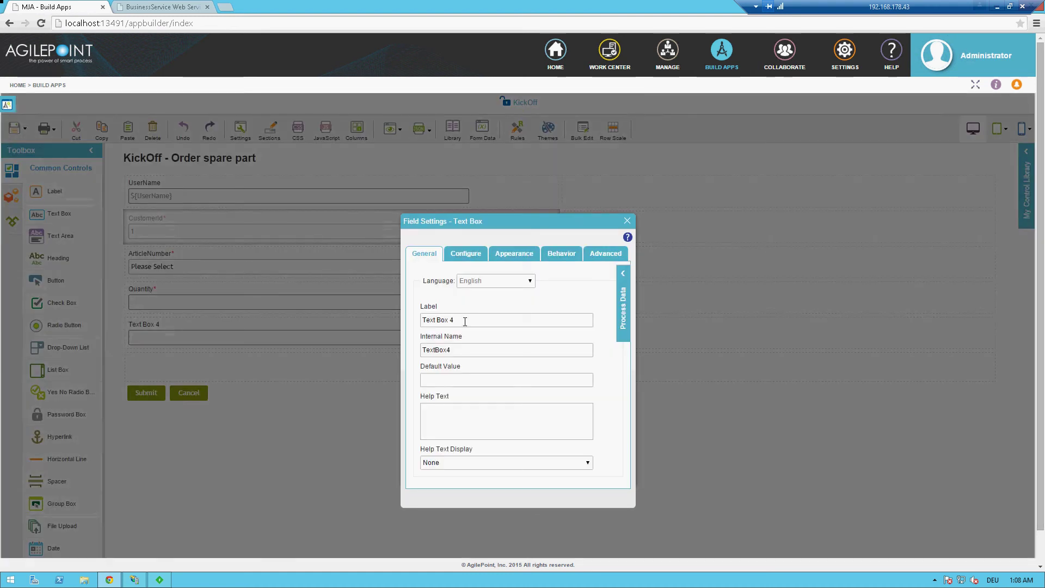
pyautogui.moveTo(464, 322); pyautogui.dragTo(404, 322)
pyautogui.write('Discount')
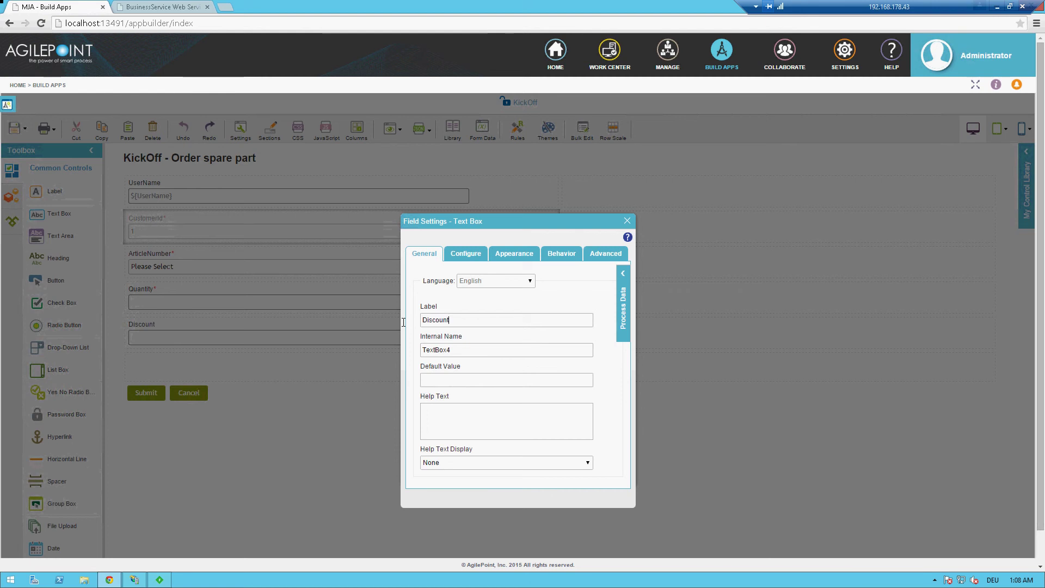
pyautogui.click(515, 354)
pyautogui.click(471, 254)
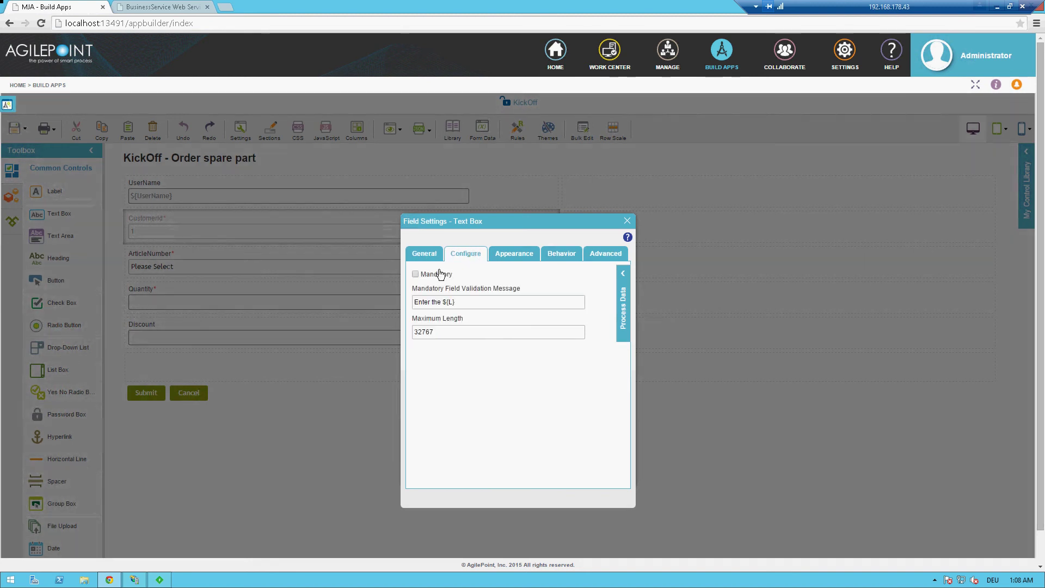
pyautogui.click(512, 255)
pyautogui.click(560, 255)
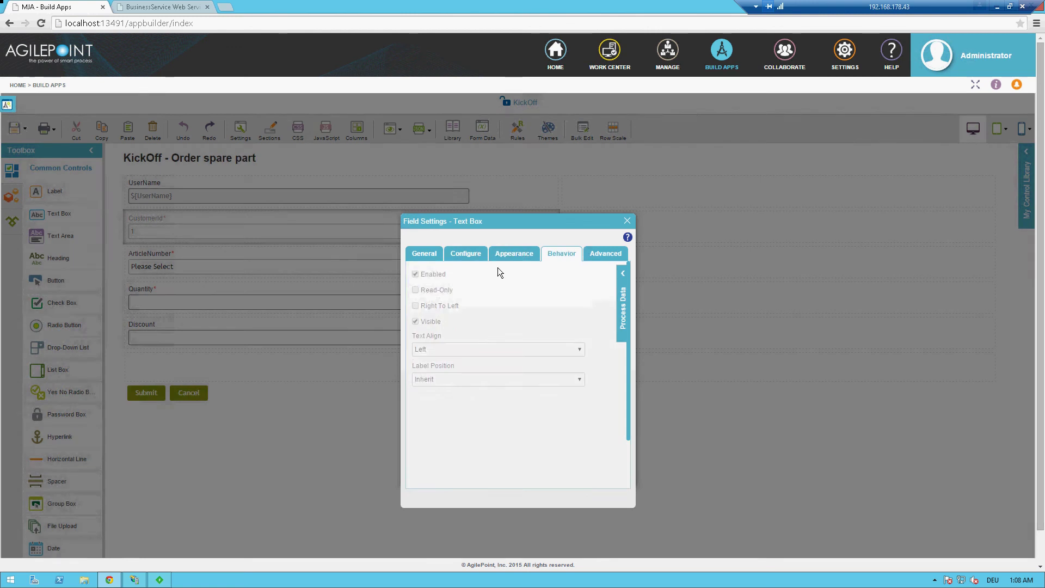
pyautogui.click(627, 221)
# Save the KickOff form with its new Quantity and Discount fields
pyautogui.click(24, 128)
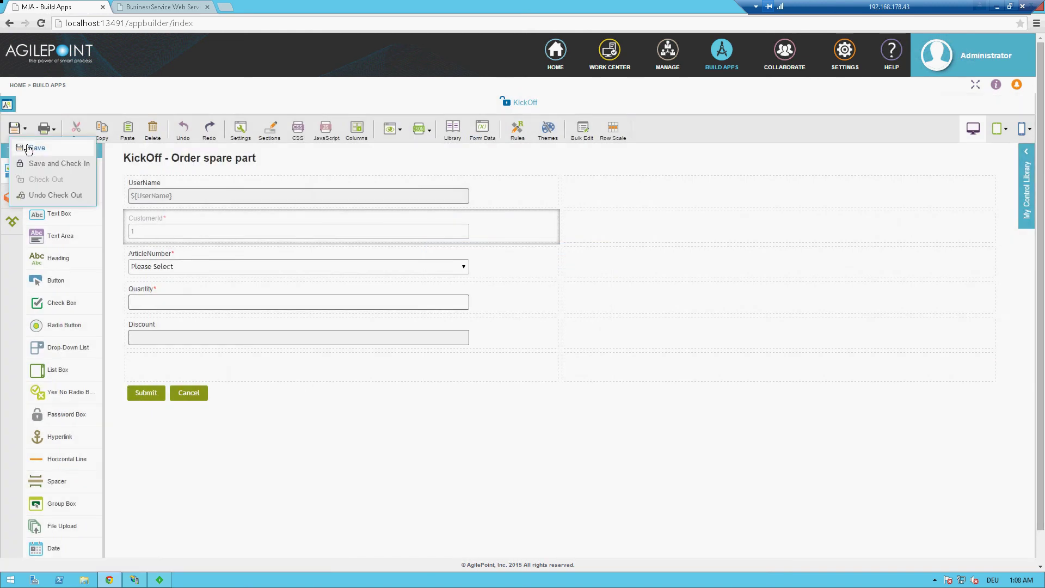
pyautogui.click(30, 148)
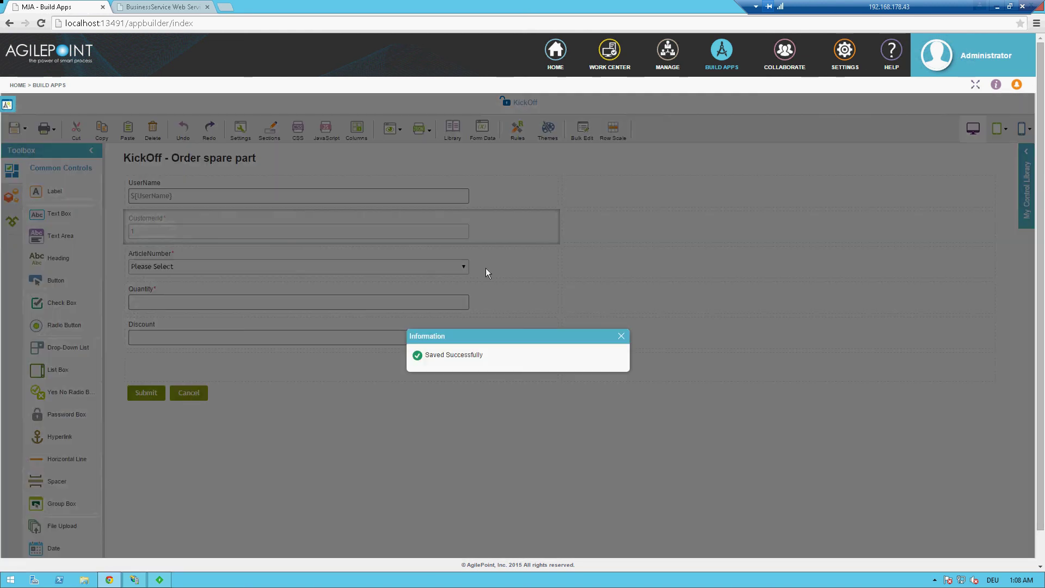
pyautogui.click(621, 337)
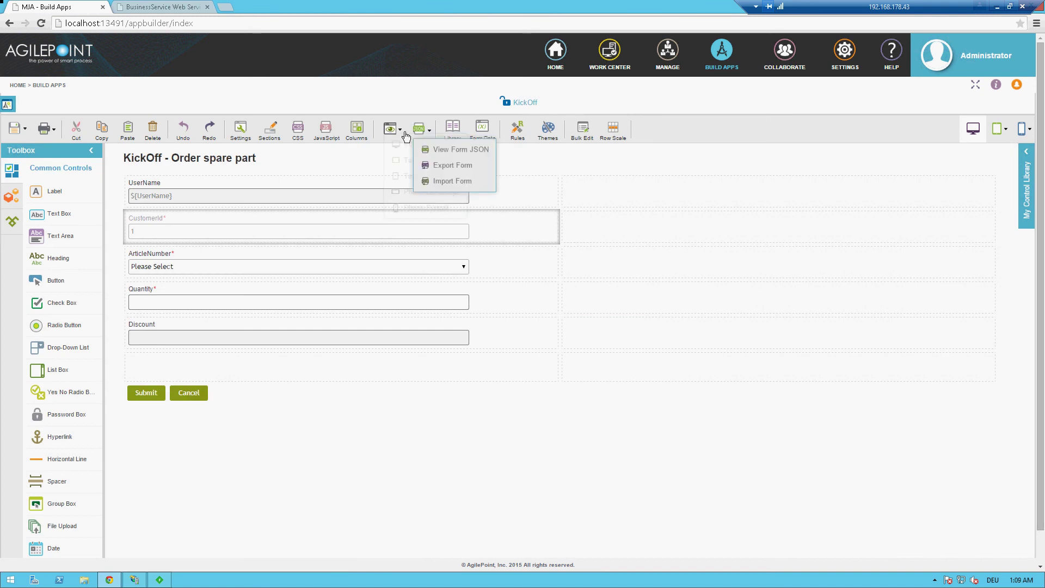
# Preview the KickOff form for the PC browser and pick T-583-Description as the ArticleNumber
pyautogui.moveTo(391, 128)
pyautogui.click(412, 150)
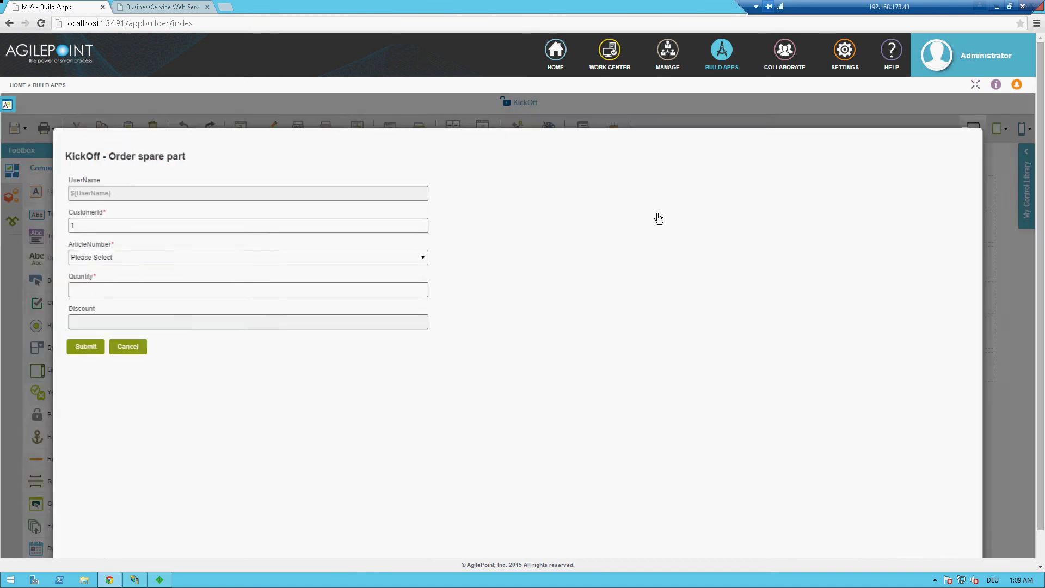
pyautogui.click(422, 248)
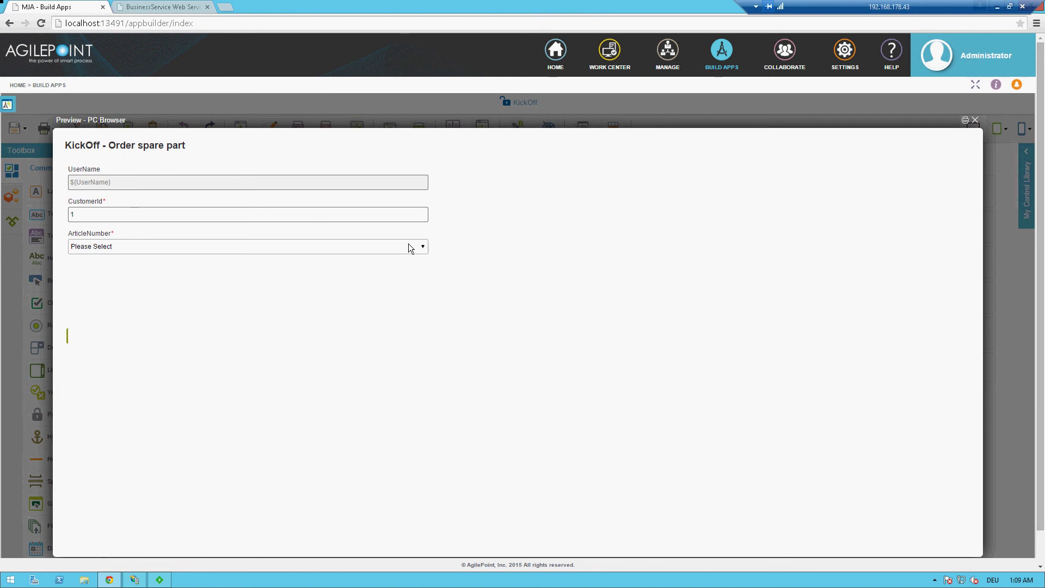
pyautogui.click(366, 366)
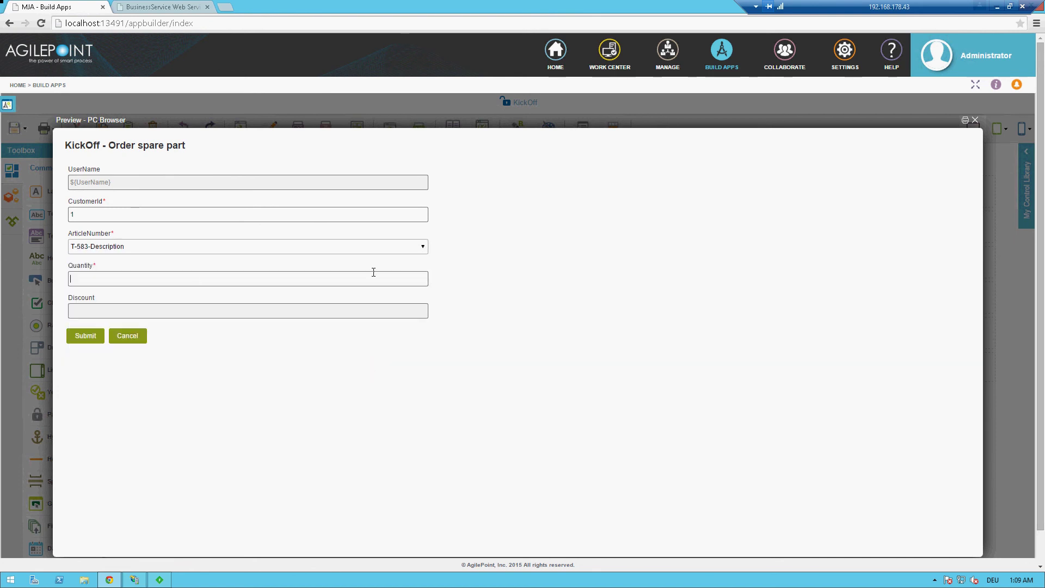
# Test the preview with ArticleNumber I-715-Description, switch to P-51-Description, enter 6 as Quantity, and close the preview
pyautogui.click(423, 247)
pyautogui.moveTo(424, 301); pyautogui.dragTo(426, 379)
pyautogui.click(358, 394)
pyautogui.click(424, 247)
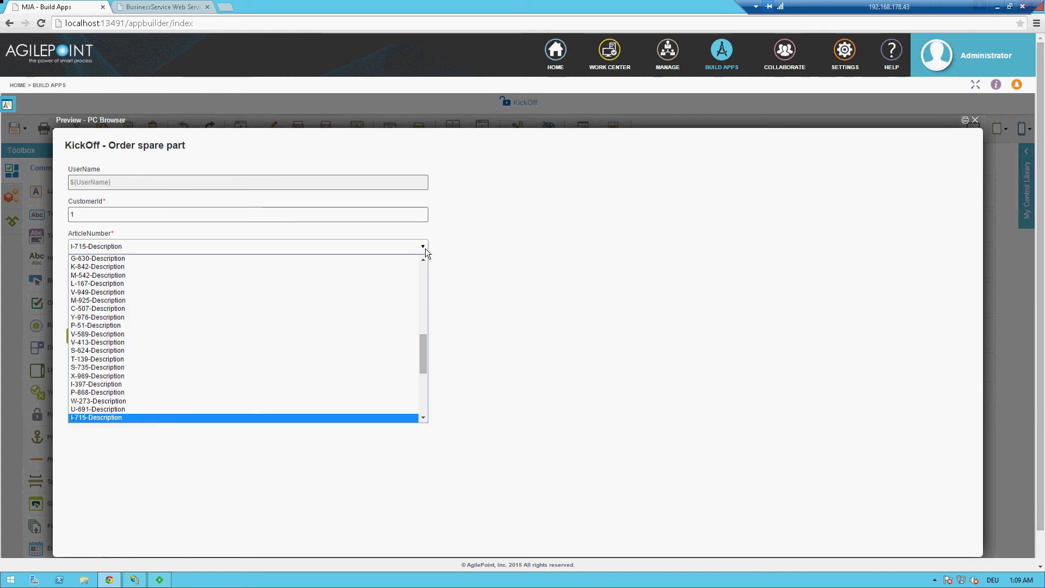
pyautogui.click(393, 325)
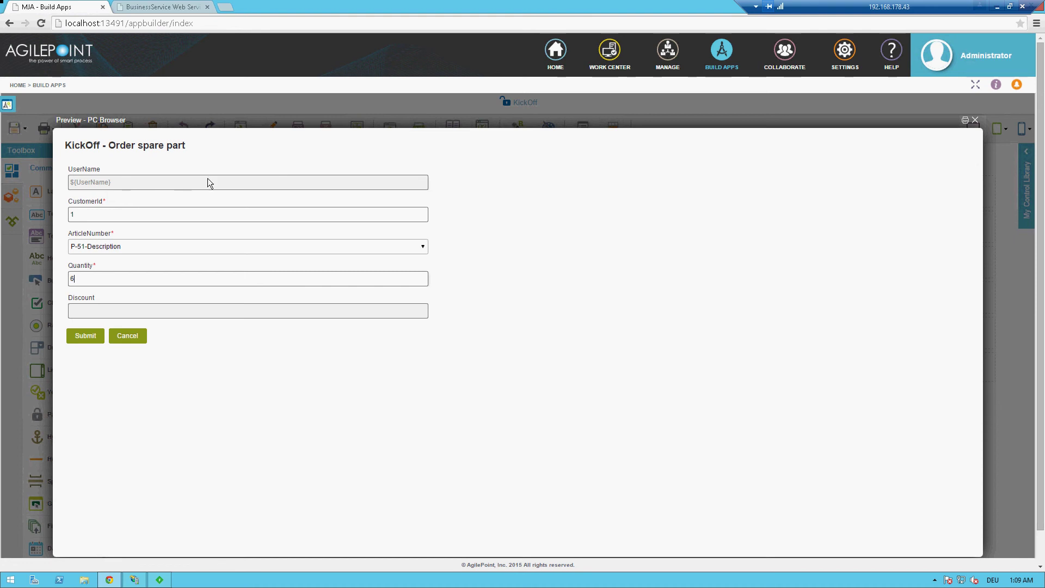
pyautogui.click(975, 120)
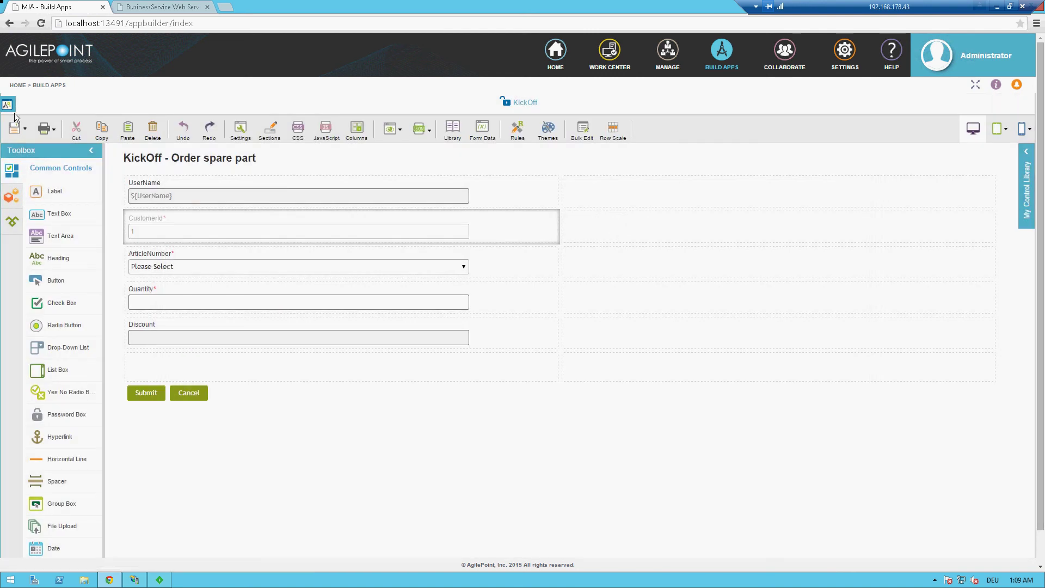
# Save the KickOff form again and return to the Start Task configuration of the Order Spare Part Process
pyautogui.click(15, 129)
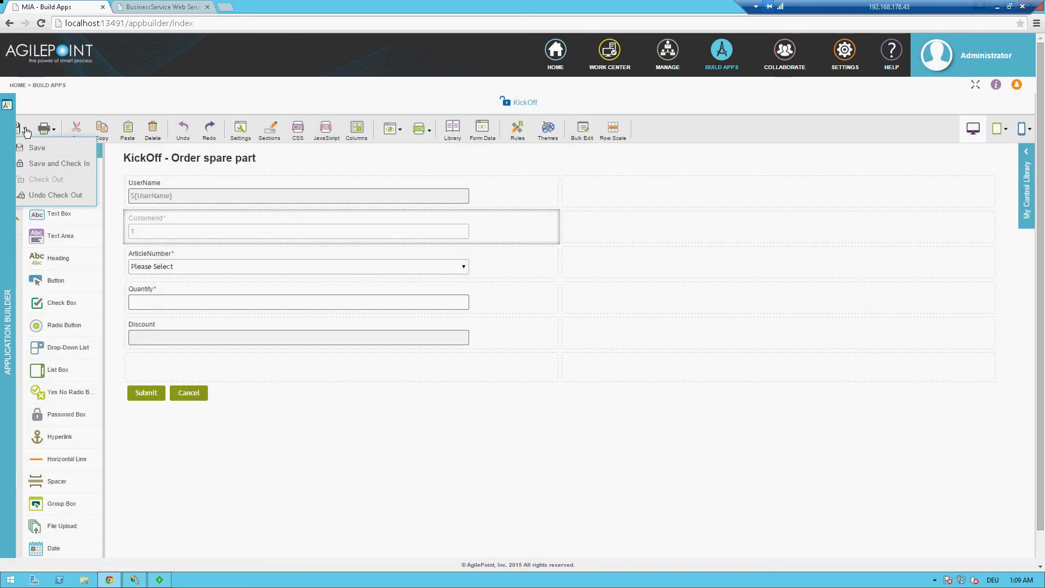
pyautogui.click(33, 149)
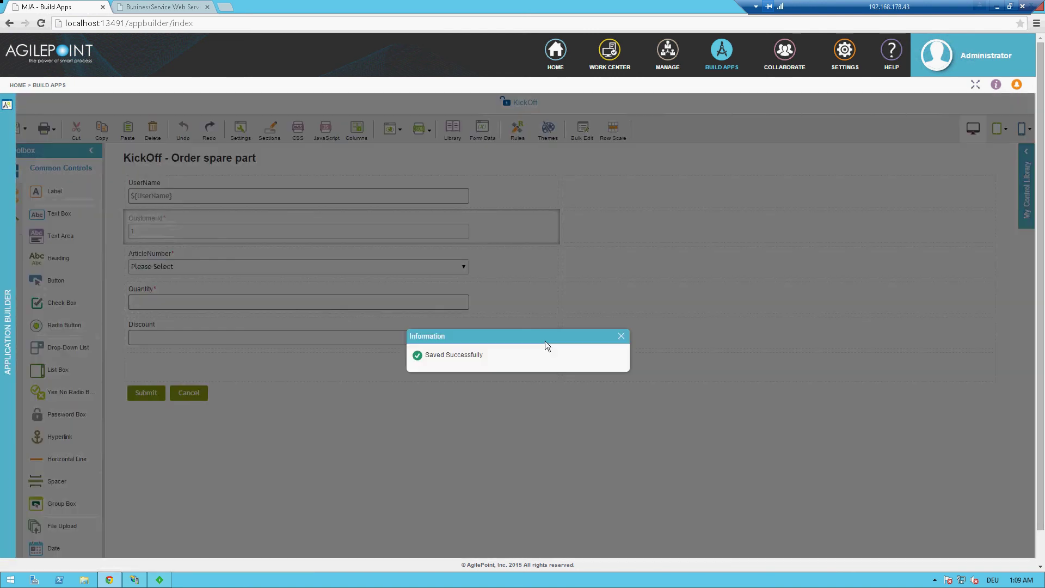
pyautogui.click(627, 337)
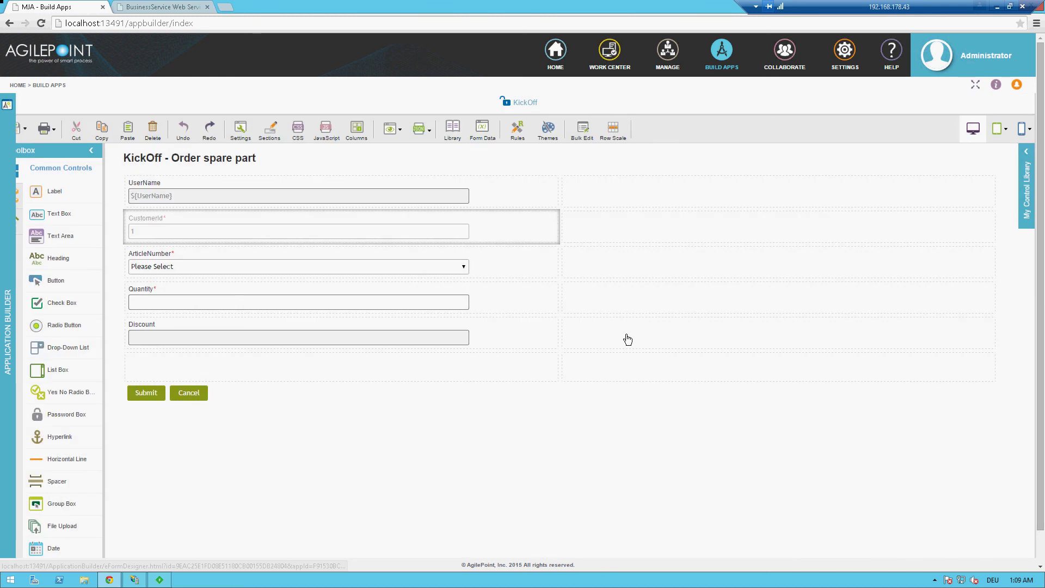
pyautogui.click(13, 211)
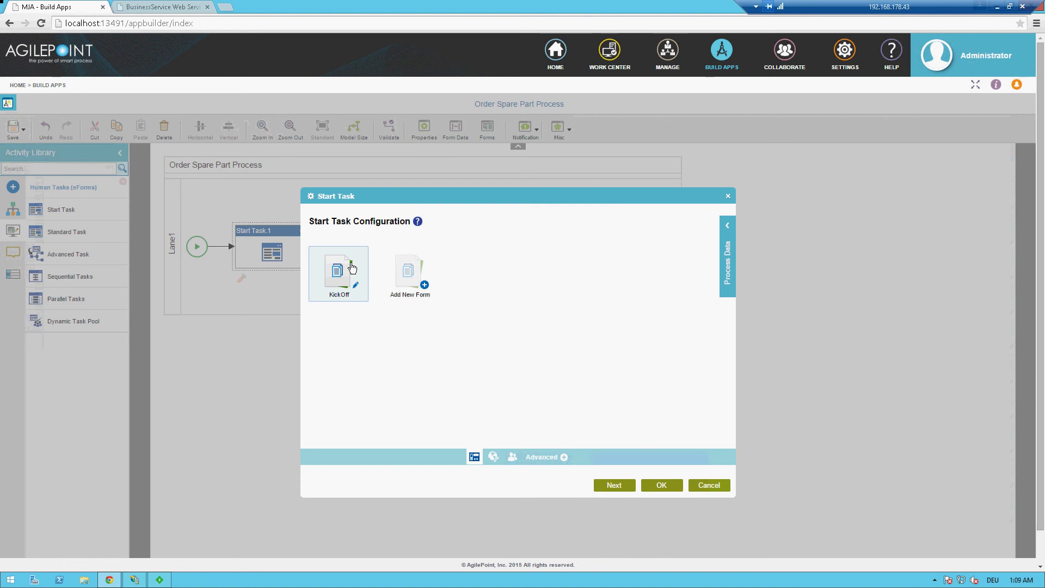
# Set the start task's display name to Submit and finish its configuration
pyautogui.click(662, 488)
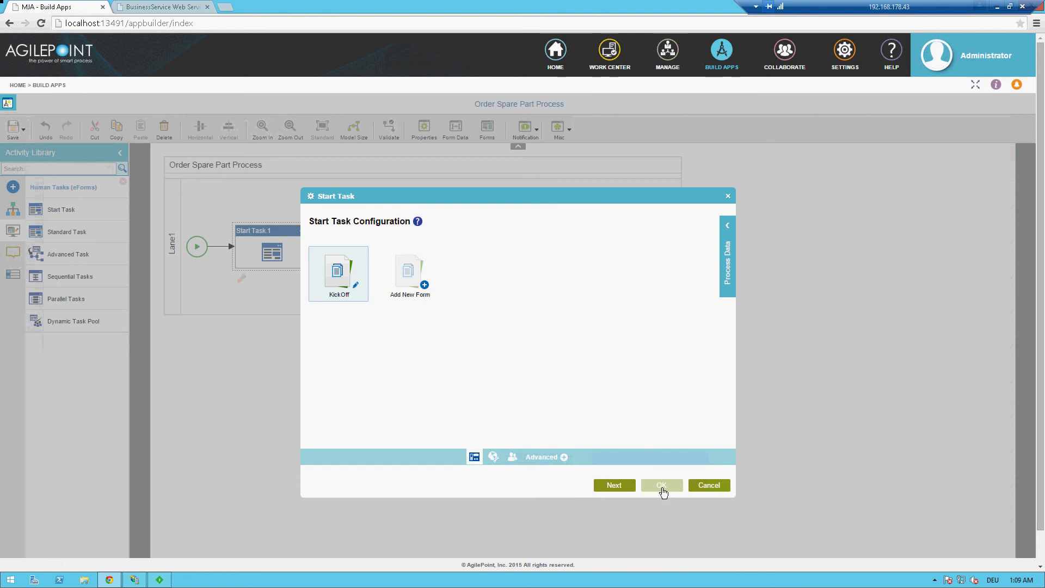
pyautogui.click(604, 486)
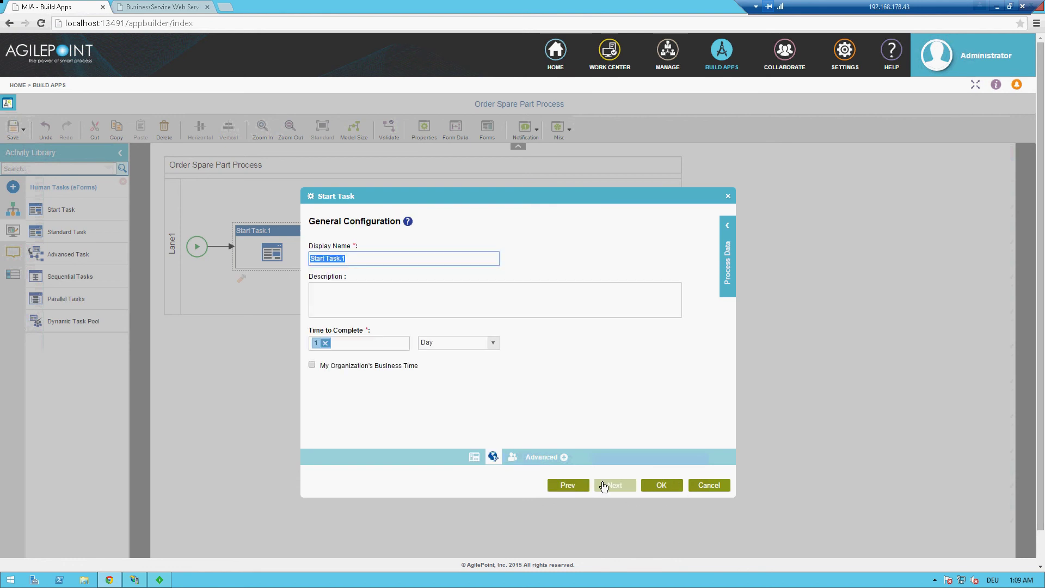
pyautogui.press('BackSpace')
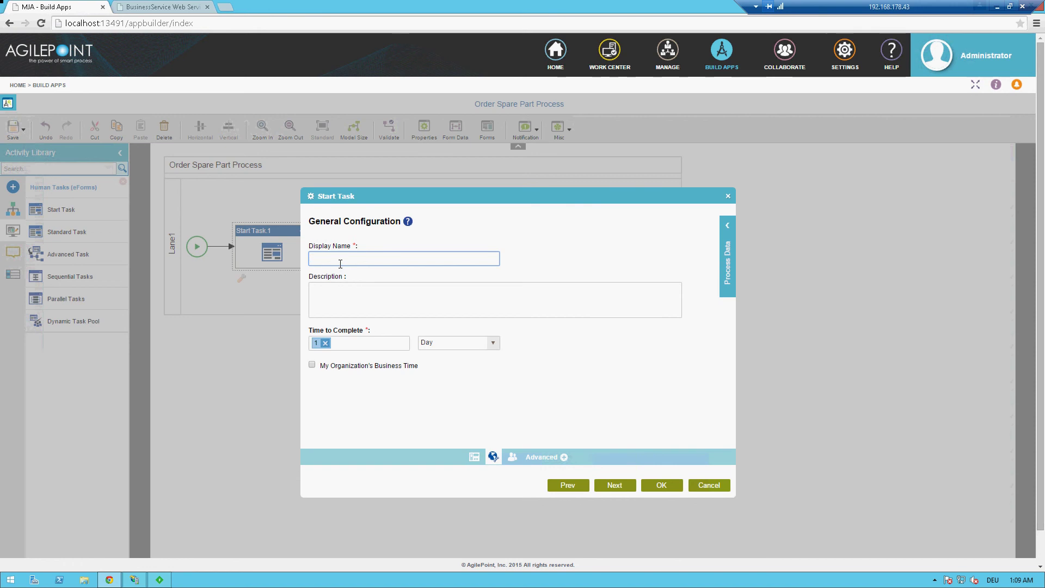
pyautogui.write('Submit')
pyautogui.click(610, 482)
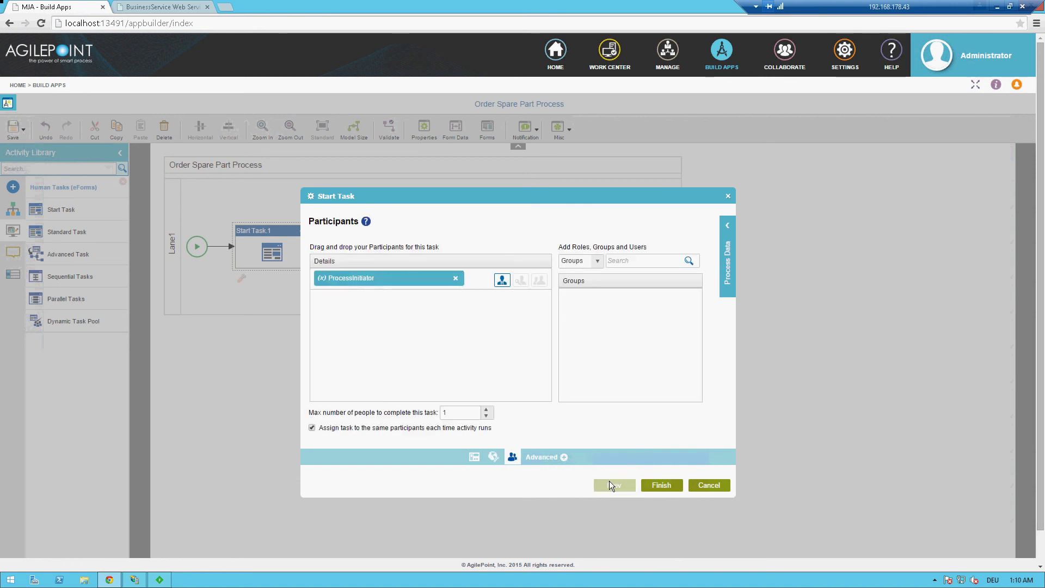
pyautogui.click(664, 484)
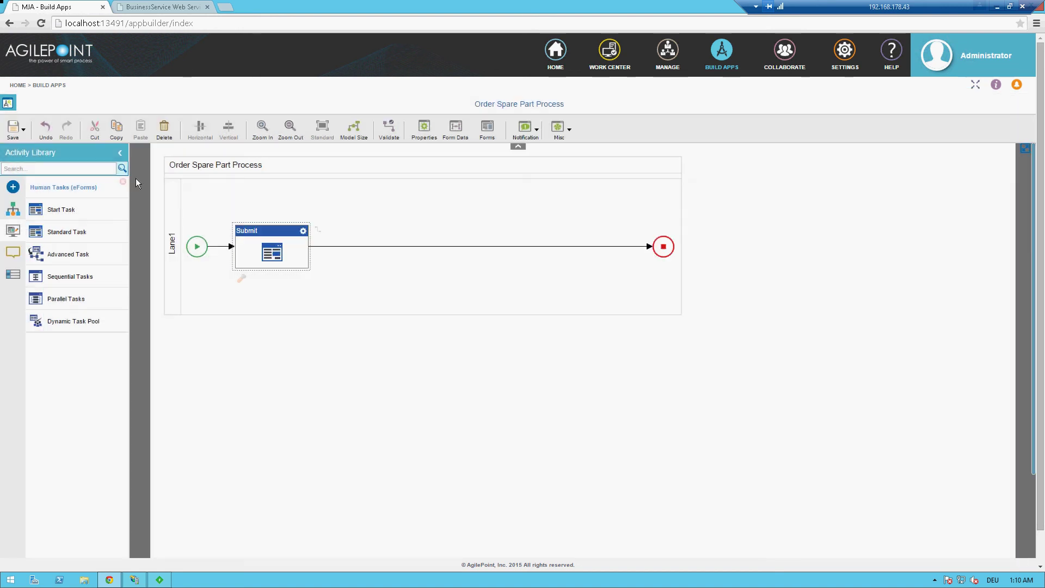
# Save the Order Spare Part Process model
pyautogui.click(15, 129)
pyautogui.click(29, 155)
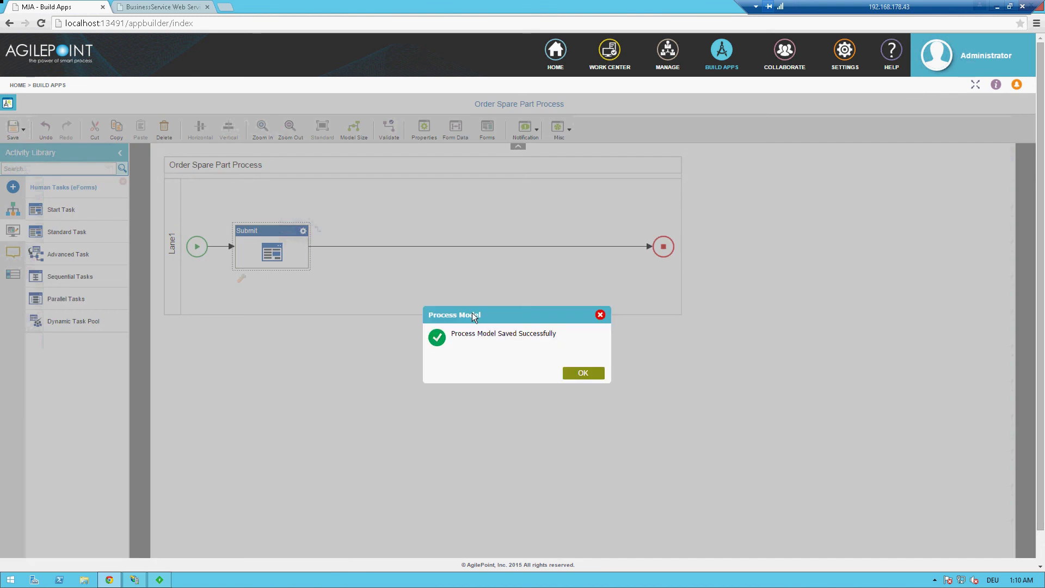
pyautogui.click(593, 380)
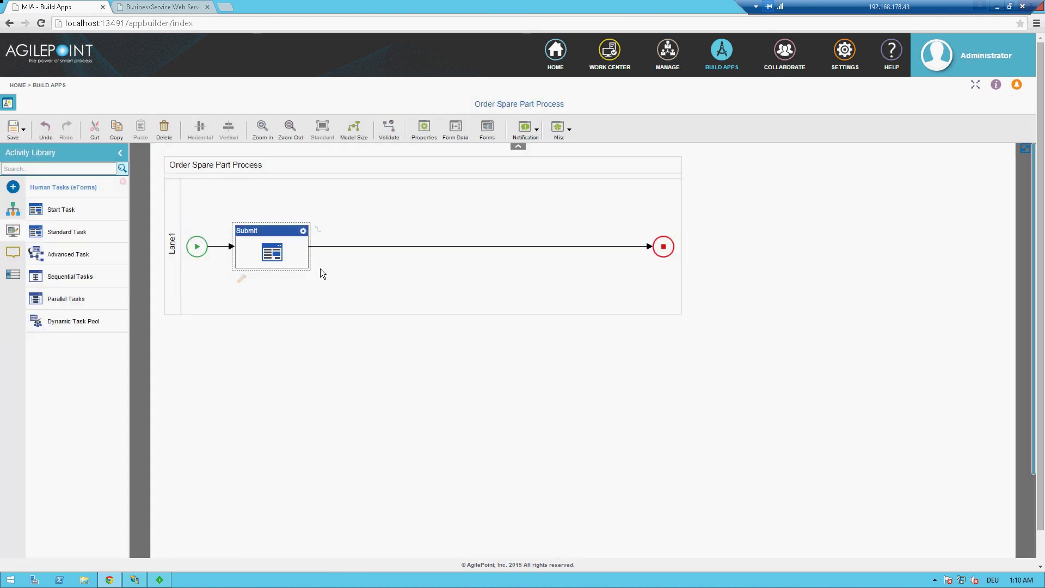
# Add a Web Service activity after the Submit task and set its display name to Calculate Discount
pyautogui.click(12, 187)
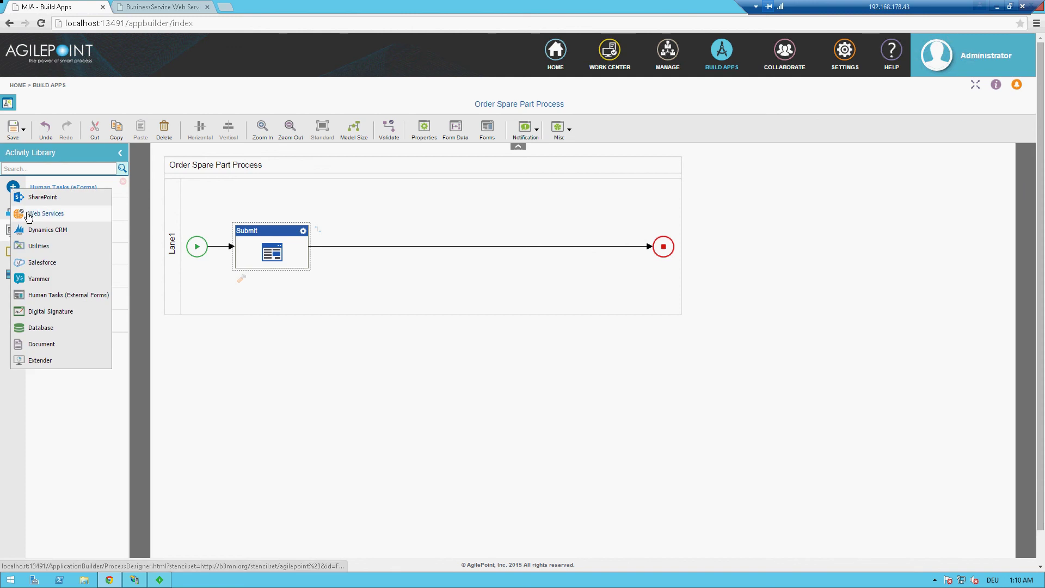
pyautogui.click(45, 213)
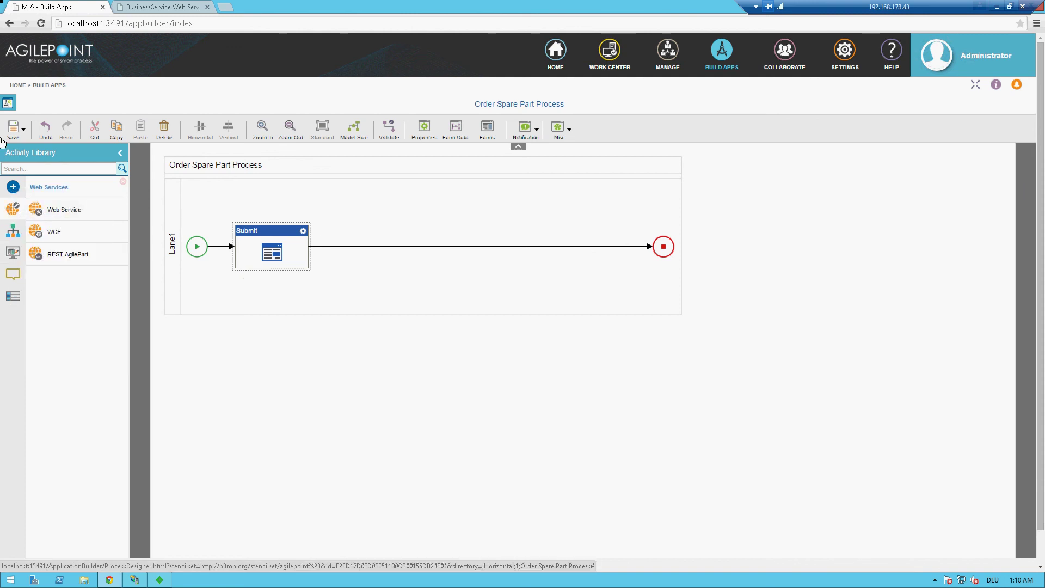
pyautogui.moveTo(334, 262); pyautogui.dragTo(363, 248)
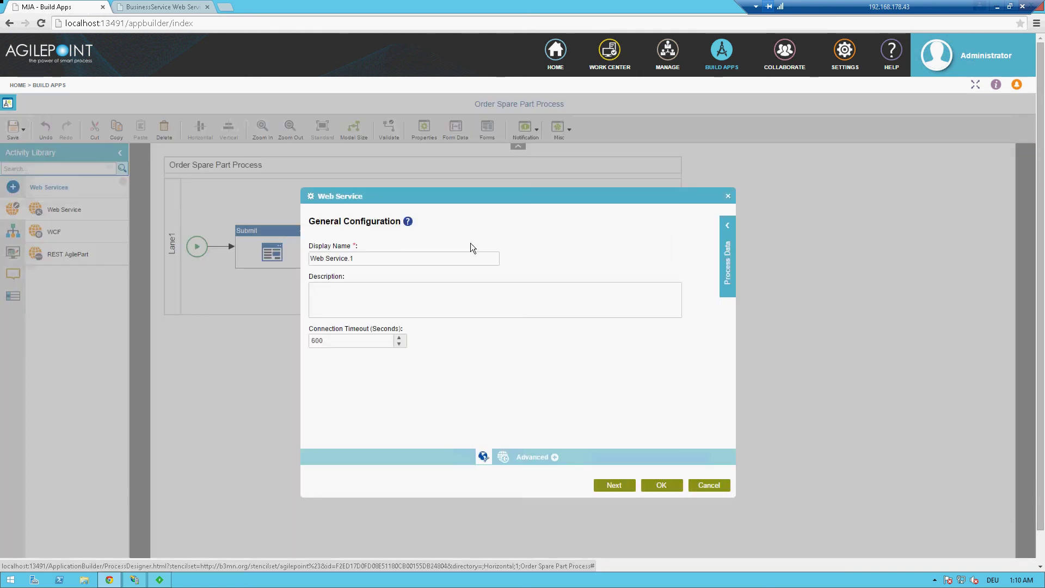
pyautogui.moveTo(310, 258); pyautogui.dragTo(363, 257)
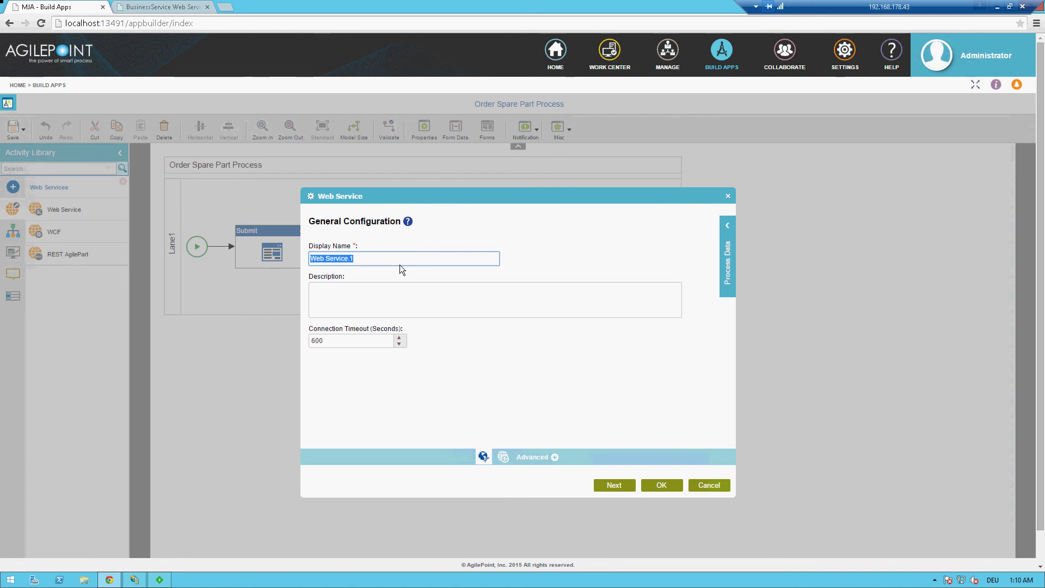
pyautogui.write('Calculate')
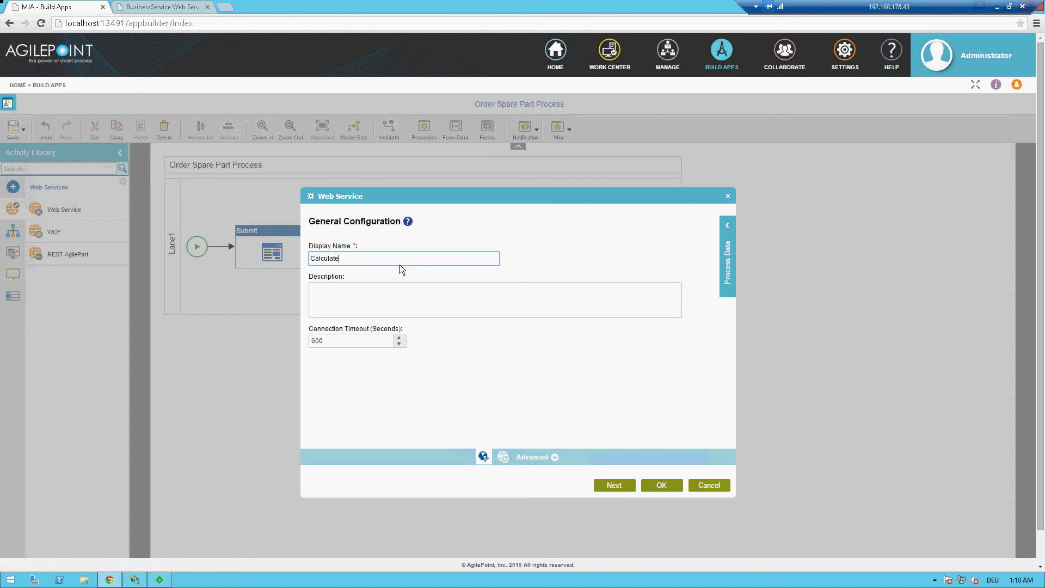
pyautogui.write(' Discount')
pyautogui.click(614, 485)
# Configure the Calculate Discount activity to use the apnxmja-ws web service with the CalculateDiscount web method
pyautogui.click(681, 263)
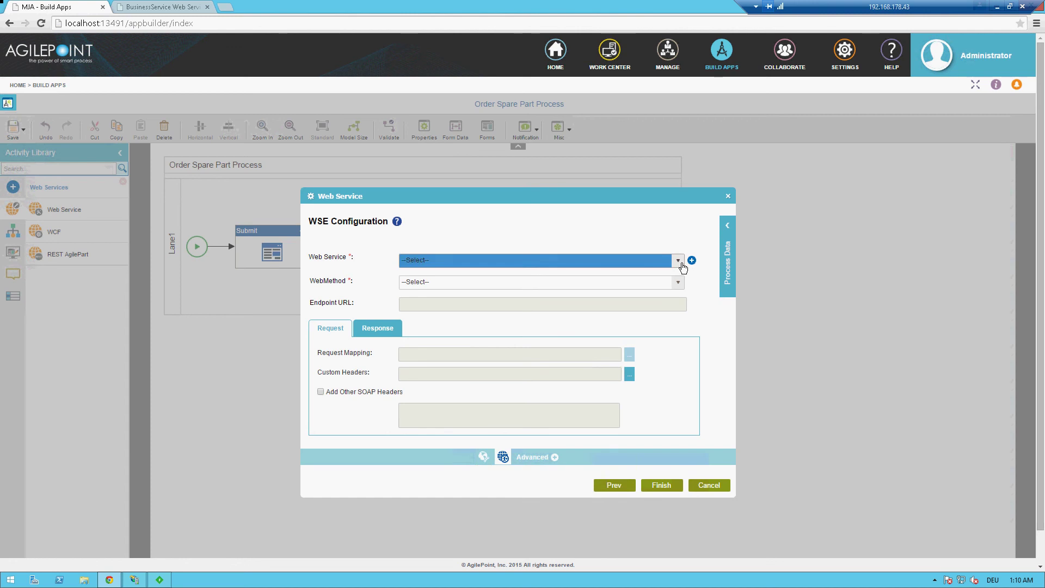
pyautogui.click(679, 261)
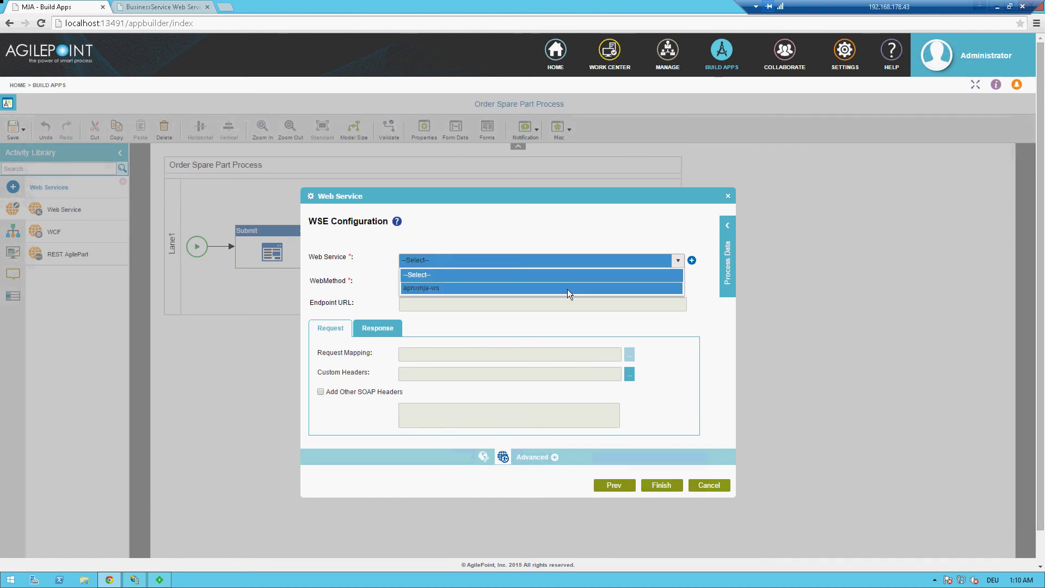
pyautogui.click(567, 289)
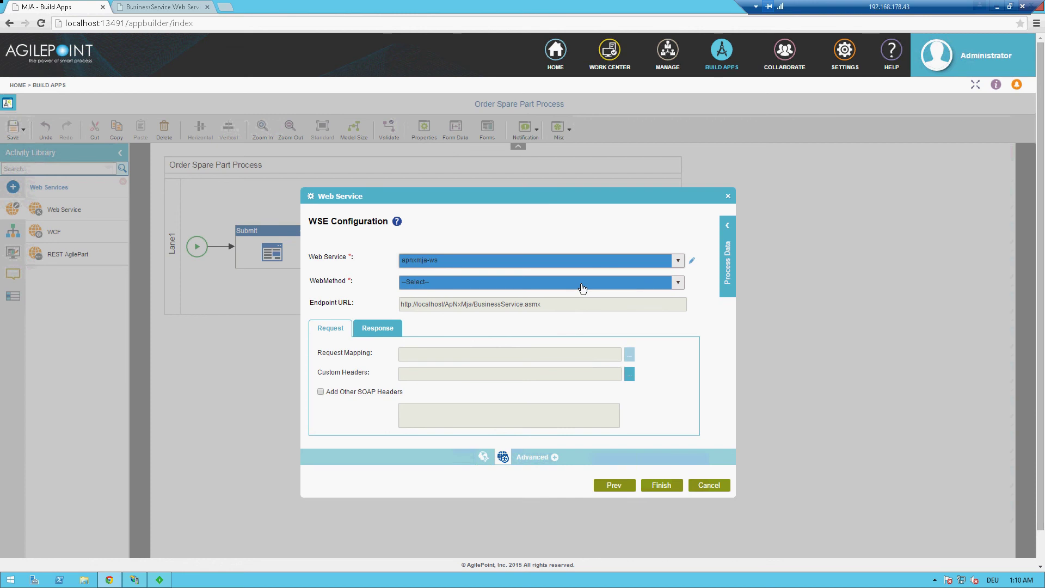
pyautogui.click(581, 283)
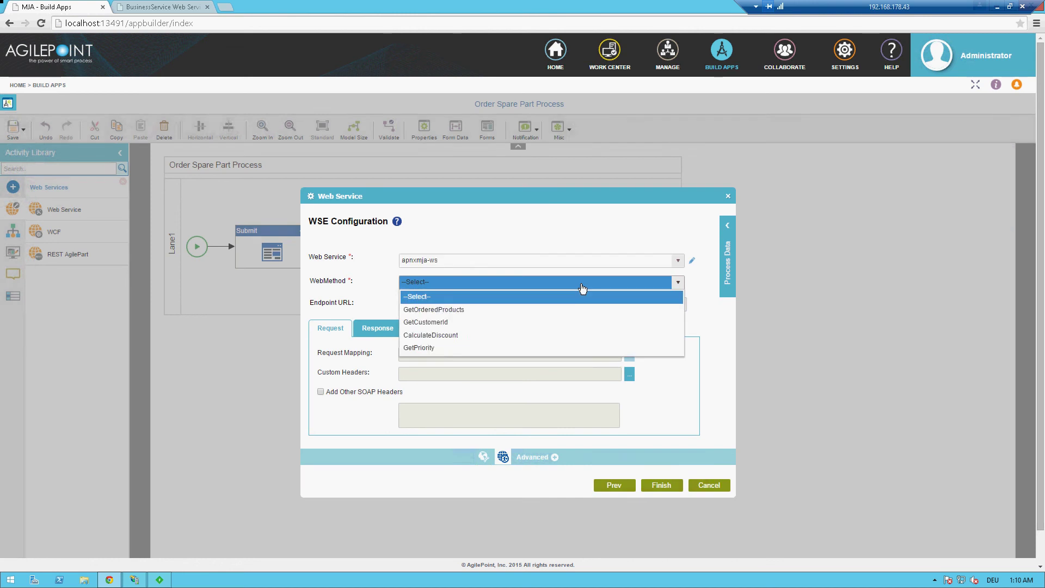
pyautogui.click(492, 335)
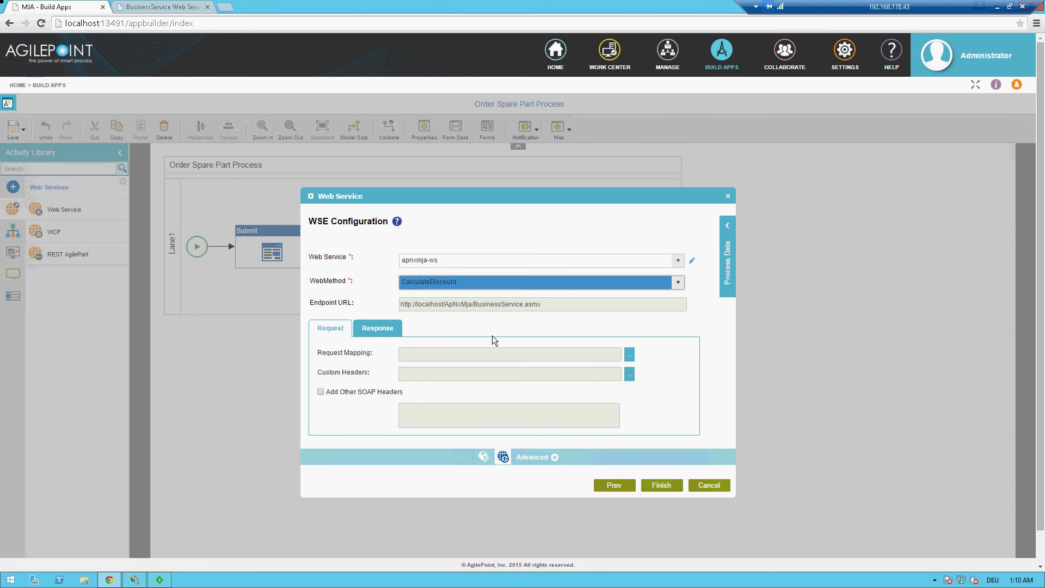
# Map the form fields Quantity and ArticleNumber to Quantity and ArticleNr in the CalculateDiscount request
pyautogui.click(629, 355)
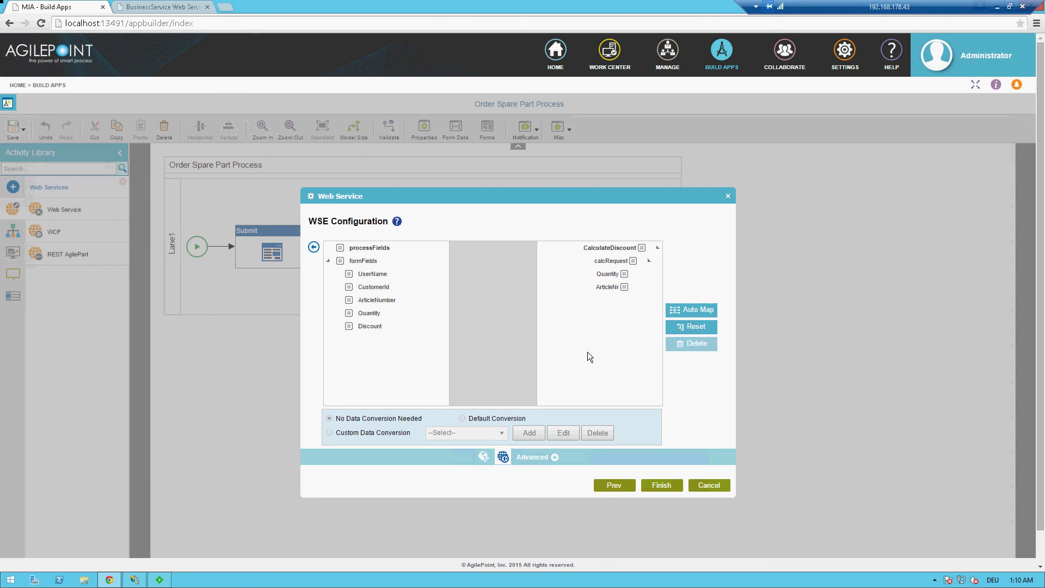
pyautogui.moveTo(369, 313); pyautogui.dragTo(612, 282)
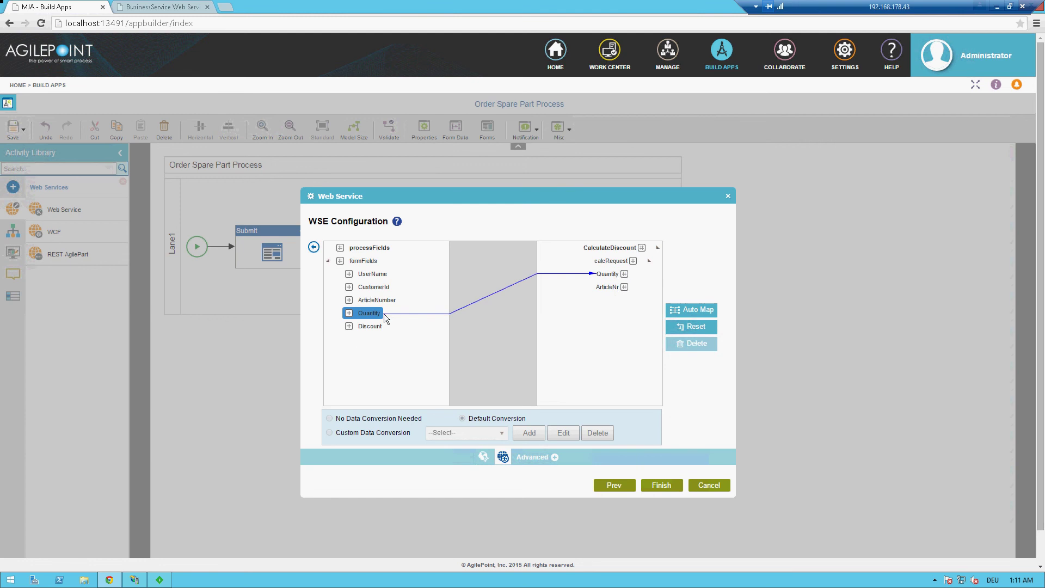
pyautogui.moveTo(384, 300); pyautogui.dragTo(615, 289)
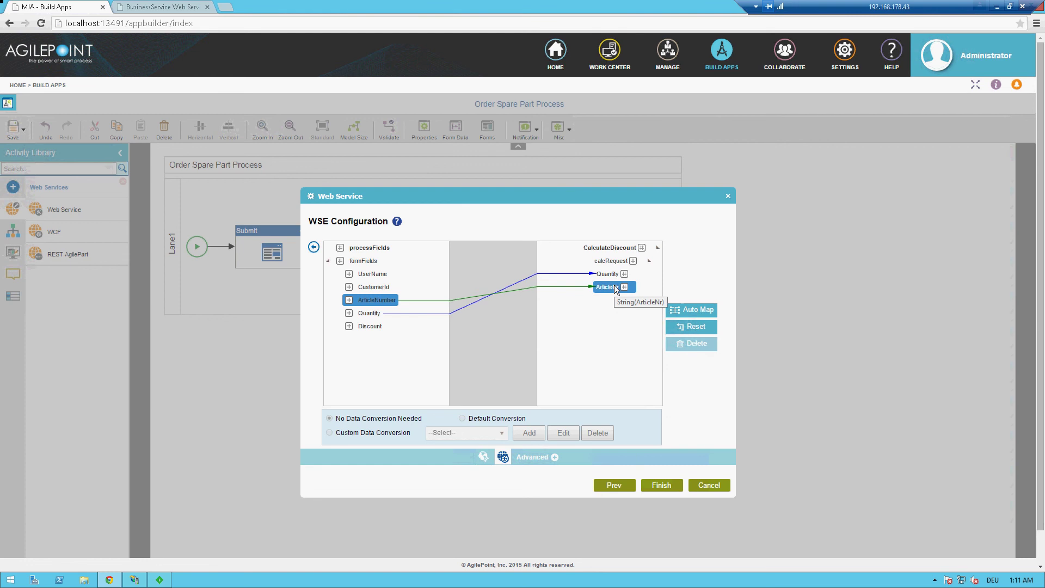
pyautogui.click(314, 247)
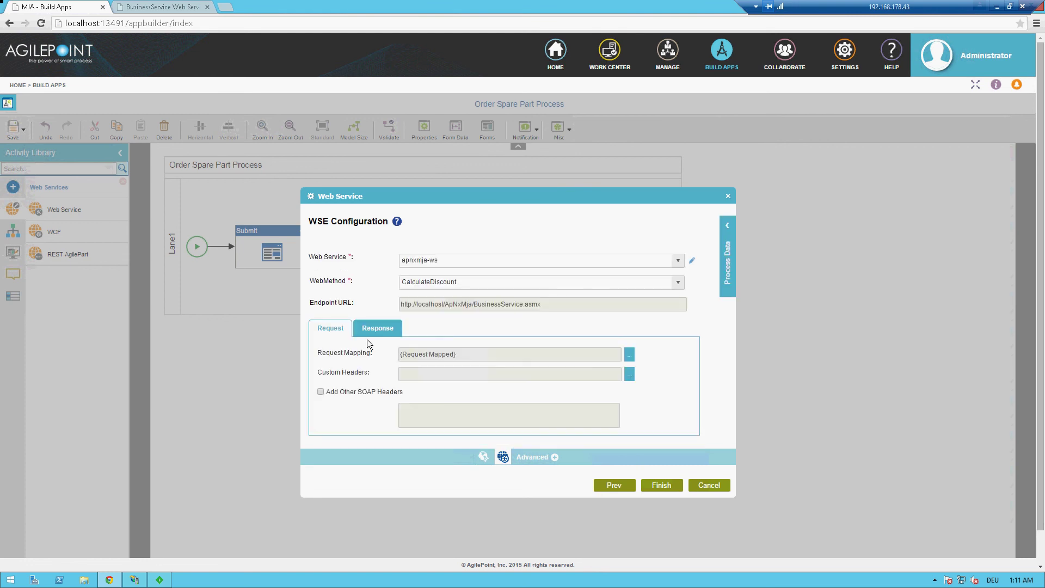
# Map the CalculateDiscount response's Discount to the Discount form field and finish the activity configuration
pyautogui.click(380, 326)
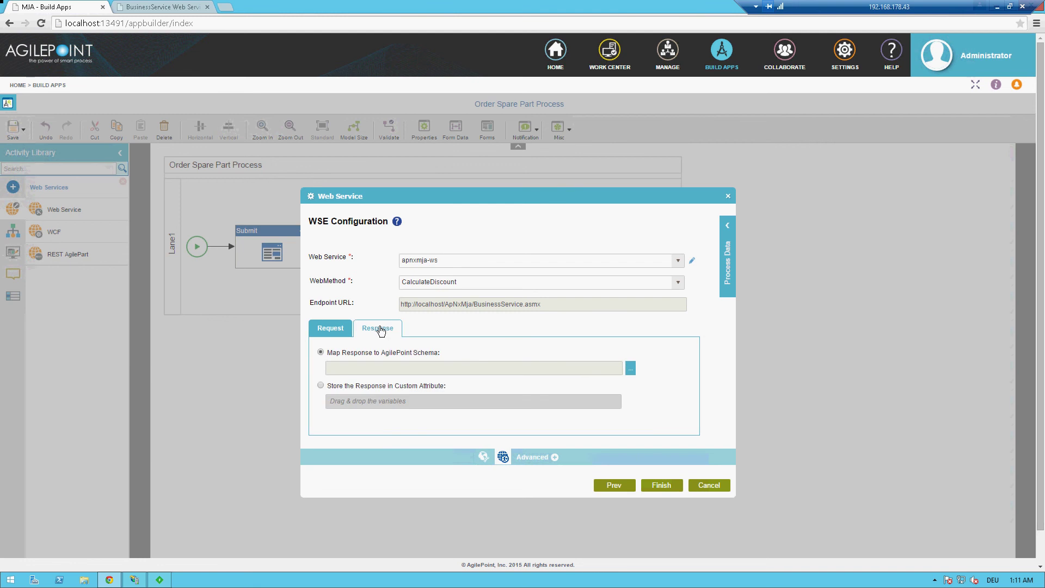
pyautogui.click(630, 367)
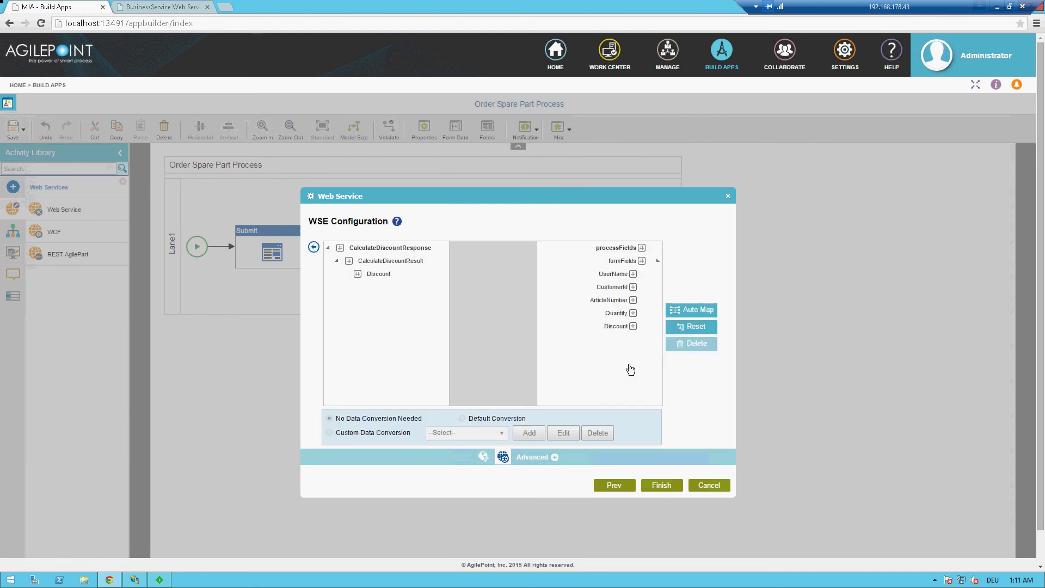
pyautogui.moveTo(381, 275); pyautogui.dragTo(616, 328)
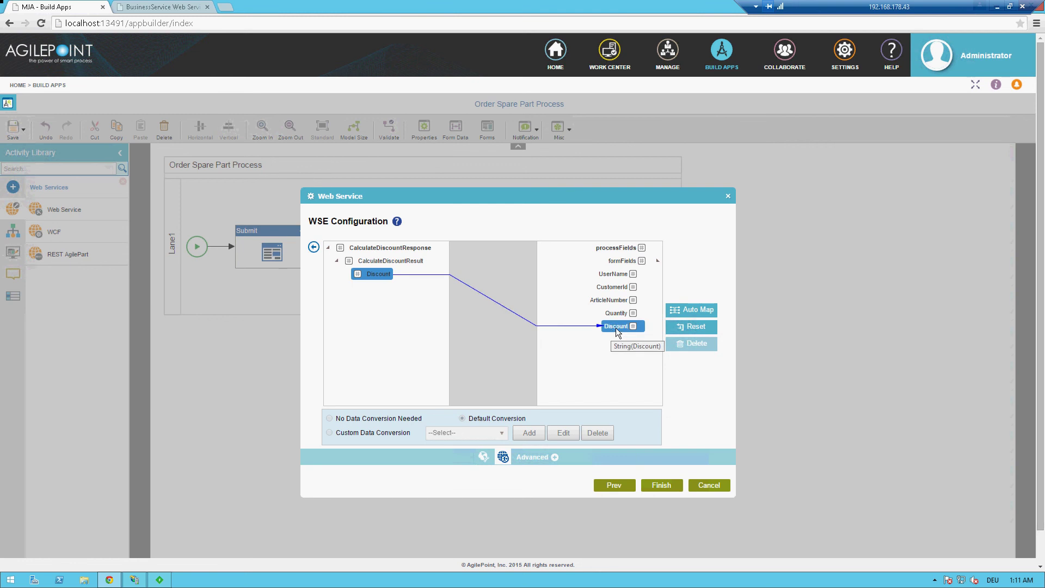
pyautogui.click(669, 491)
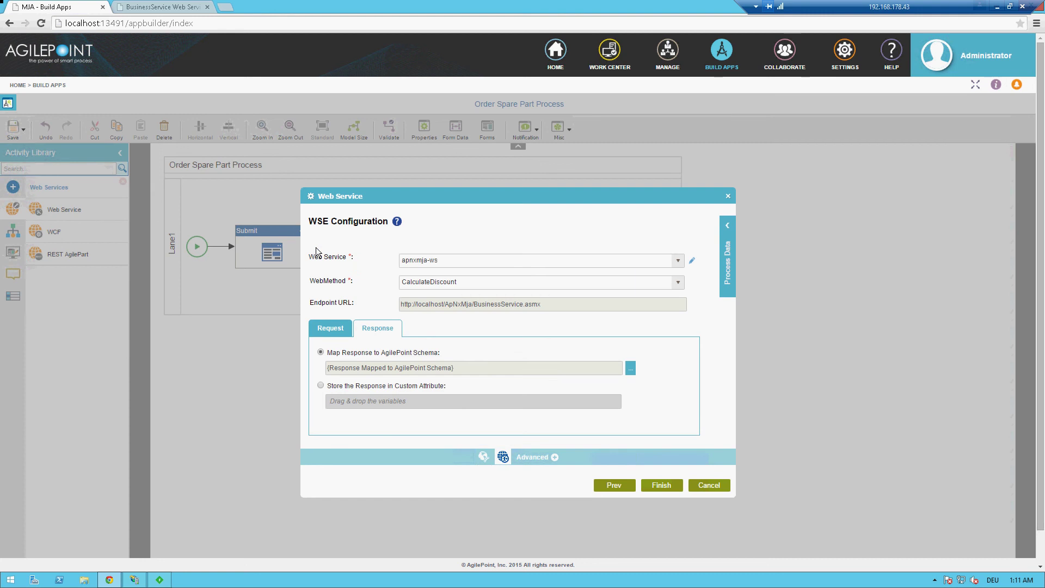
pyautogui.click(666, 485)
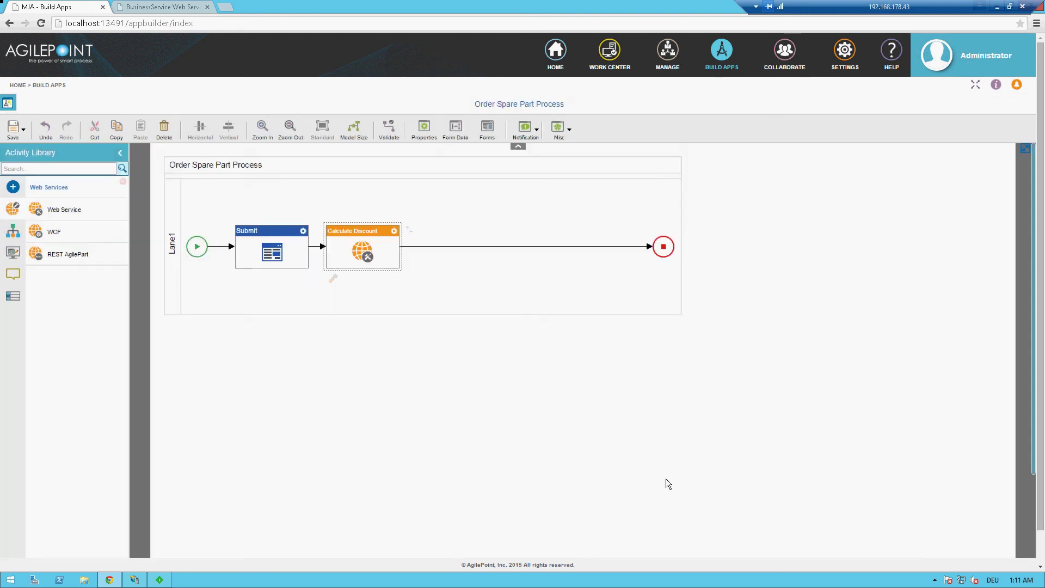
# Save the process model with the Calculate Discount activity
pyautogui.click(22, 129)
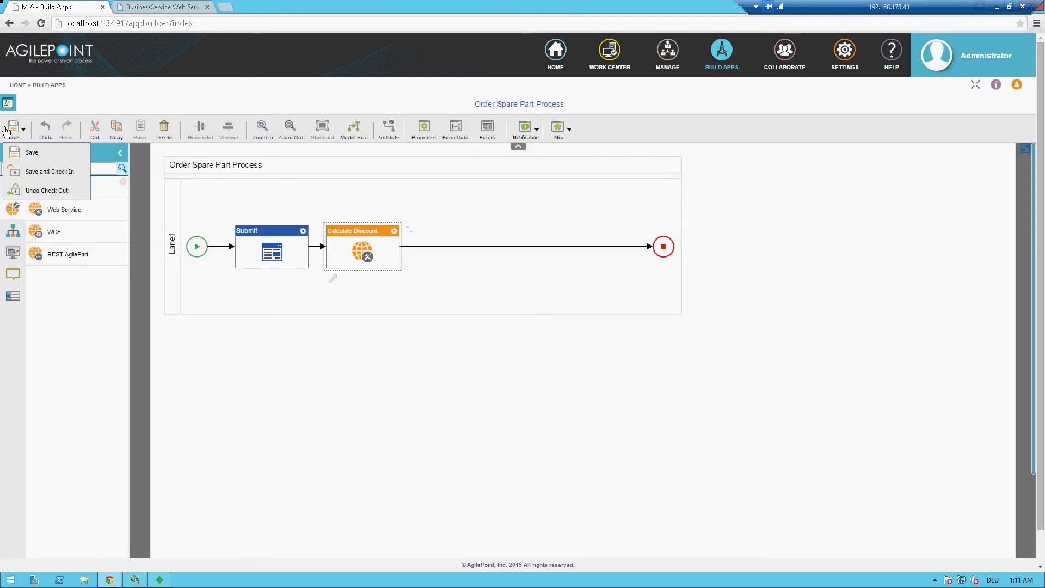
pyautogui.click(31, 161)
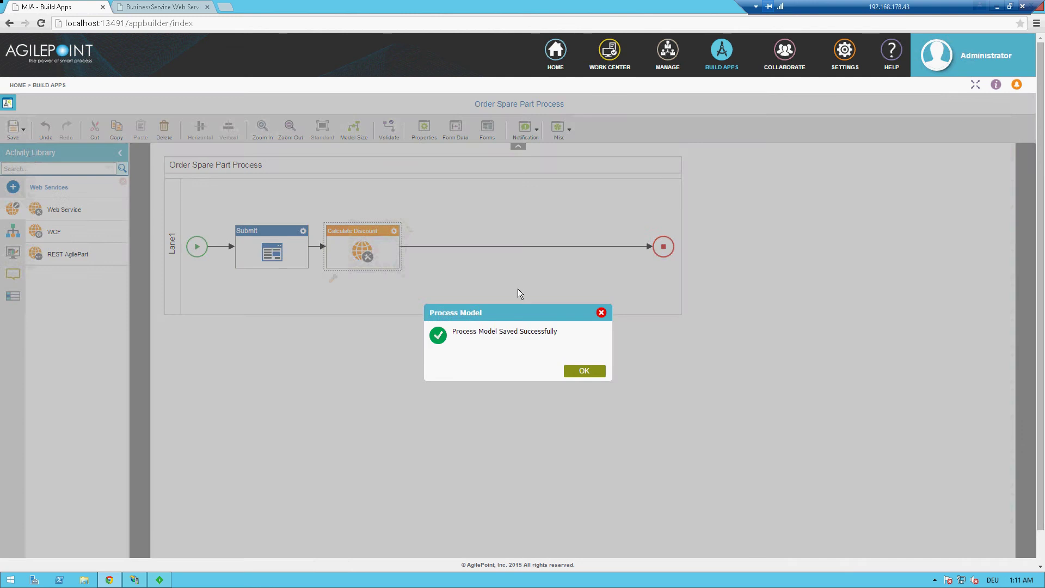
pyautogui.click(590, 369)
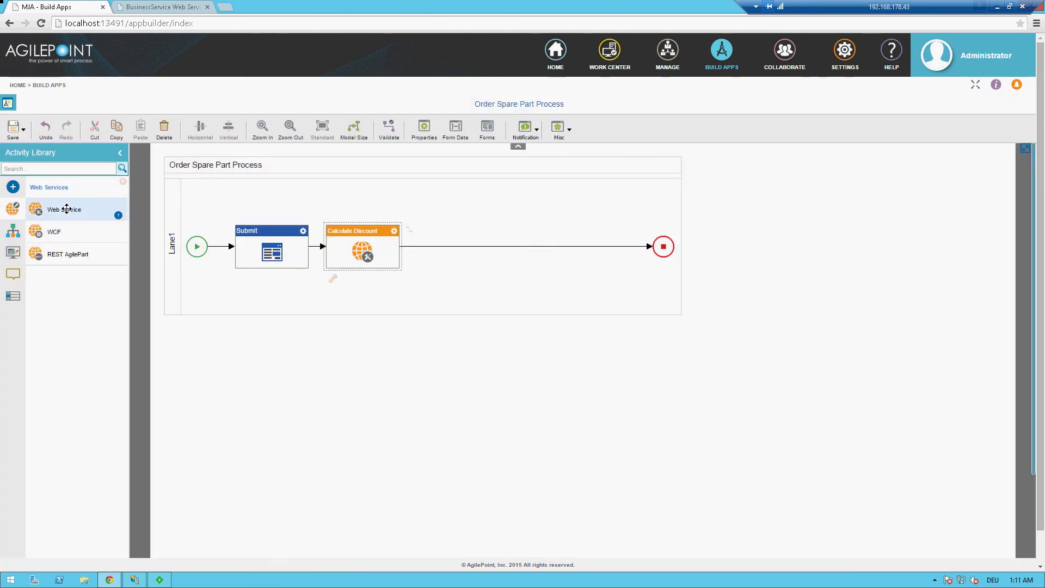
# Add a second Web Service activity after Calculate Discount and set its display name to Calculate Priority
pyautogui.moveTo(74, 209); pyautogui.dragTo(271, 252)
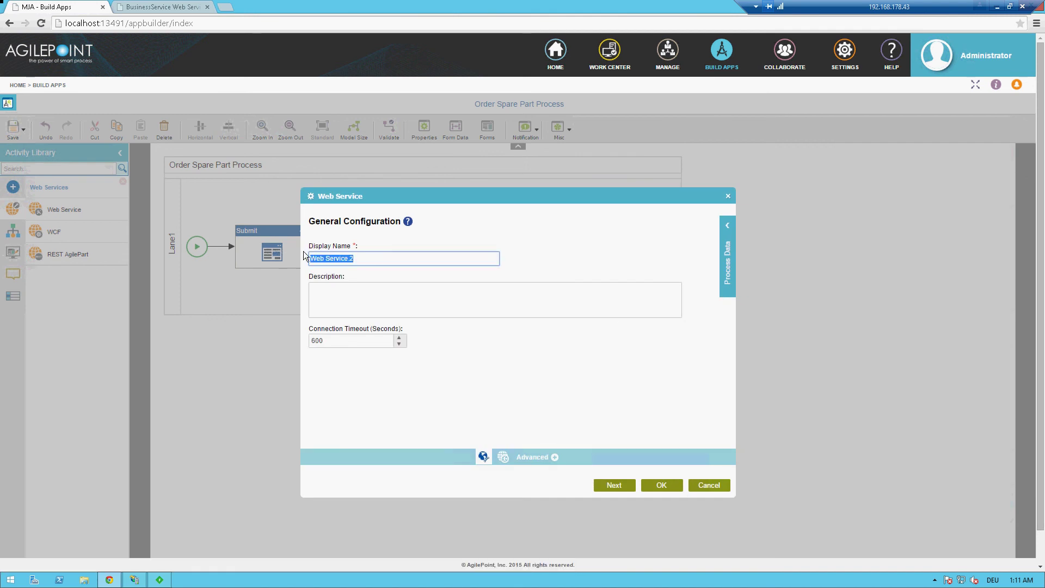
pyautogui.write('Calculate Priority')
pyautogui.click(605, 488)
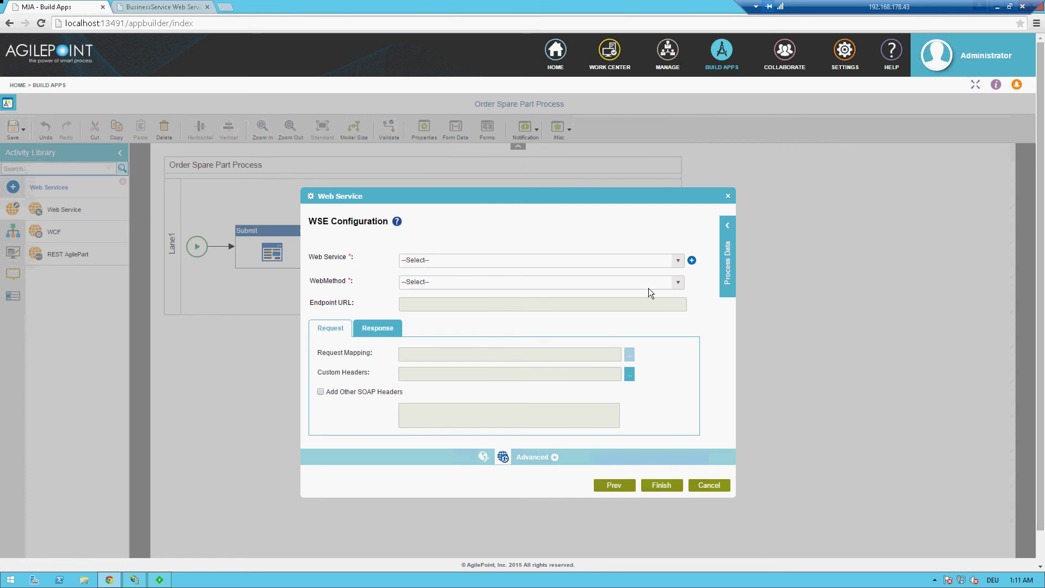
# Configure the Calculate Priority activity to use the apnxmja-ws web service with the GetPriority web method
pyautogui.click(648, 288)
pyautogui.click(671, 262)
pyautogui.click(674, 261)
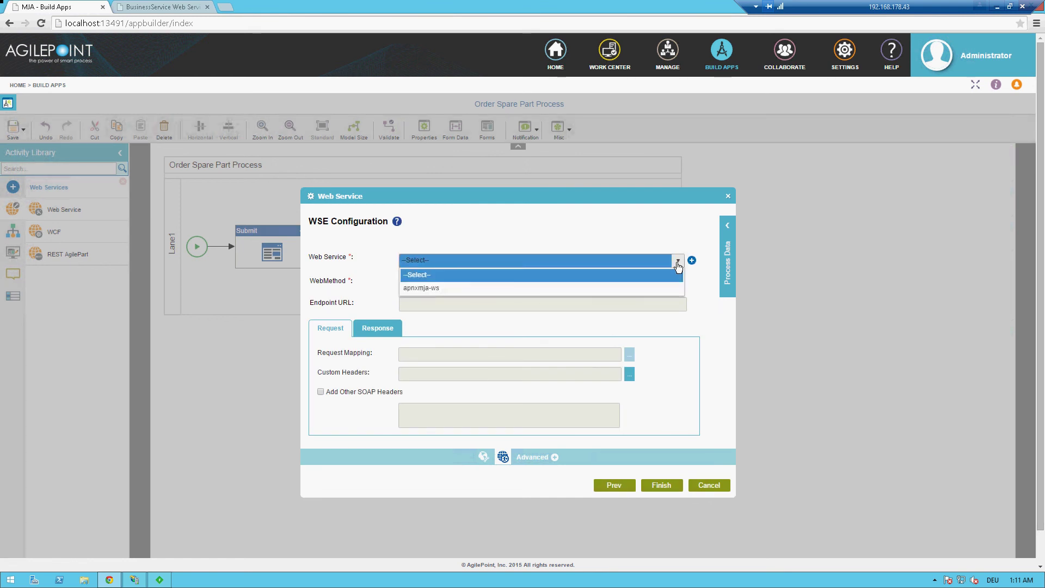
pyautogui.click(478, 289)
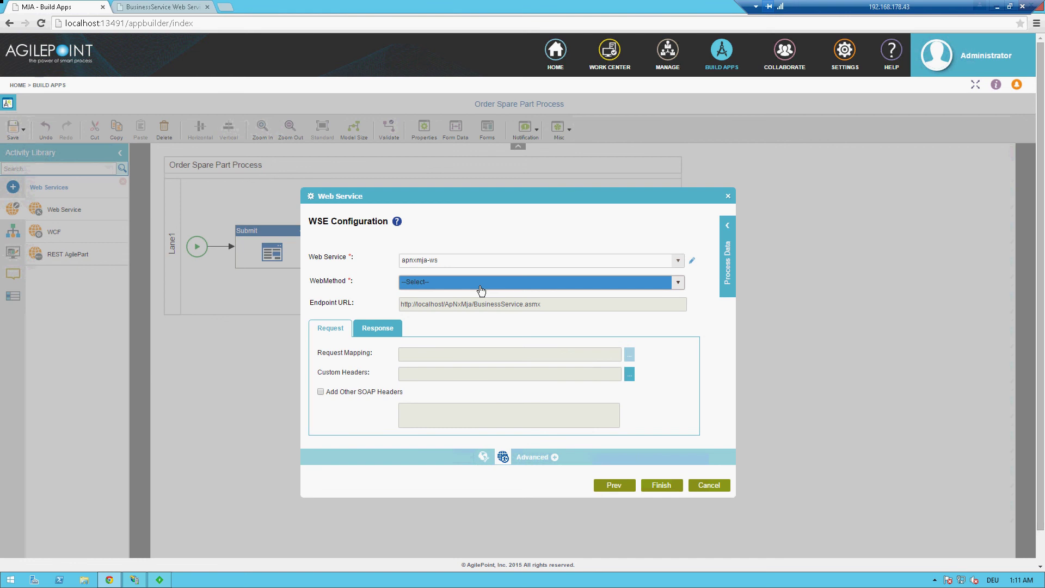
pyautogui.click(481, 288)
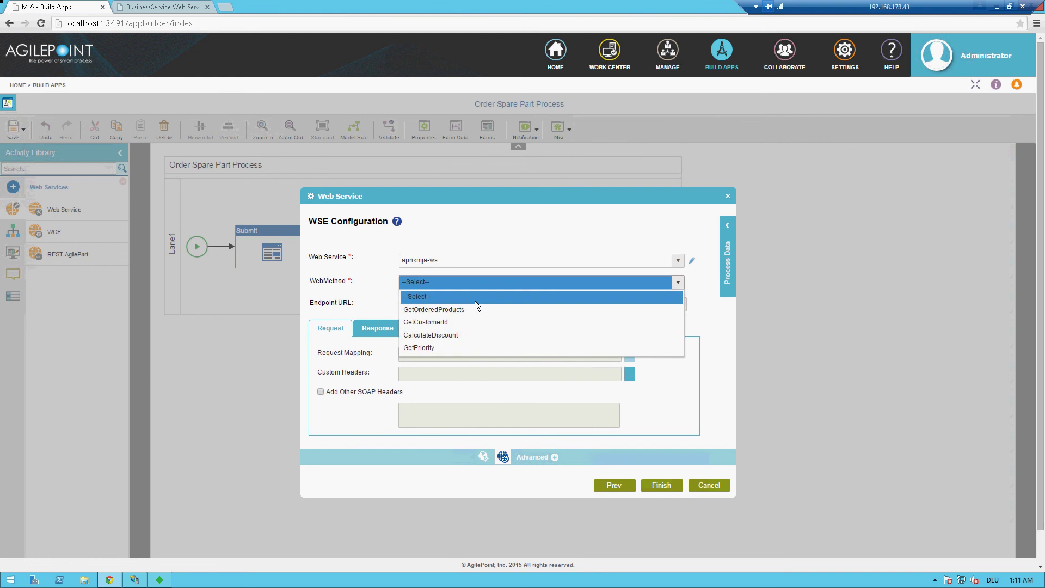
pyautogui.click(460, 347)
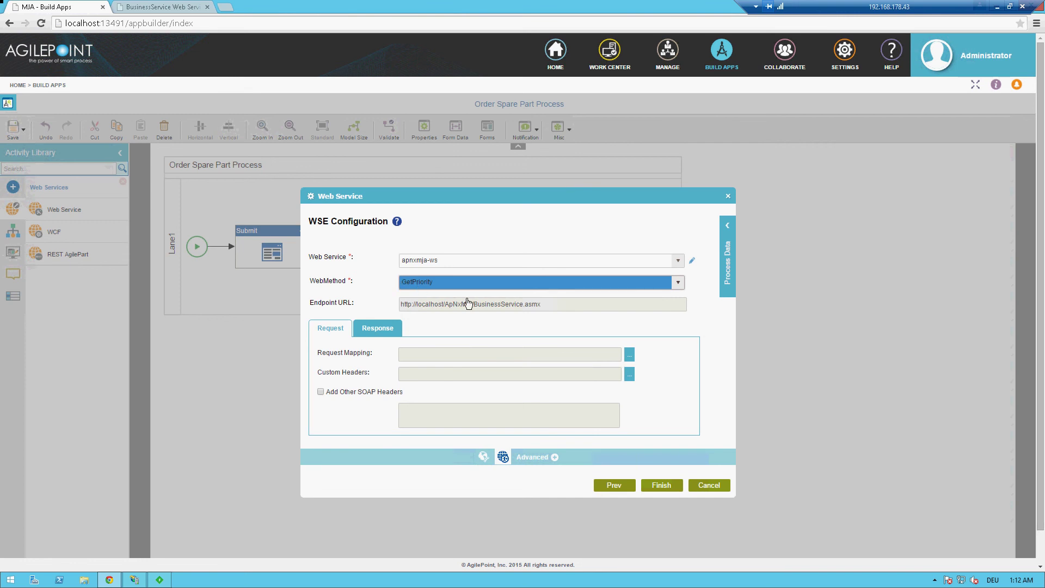
# Map the UserName form field to requester in the GetPriority request
pyautogui.click(629, 358)
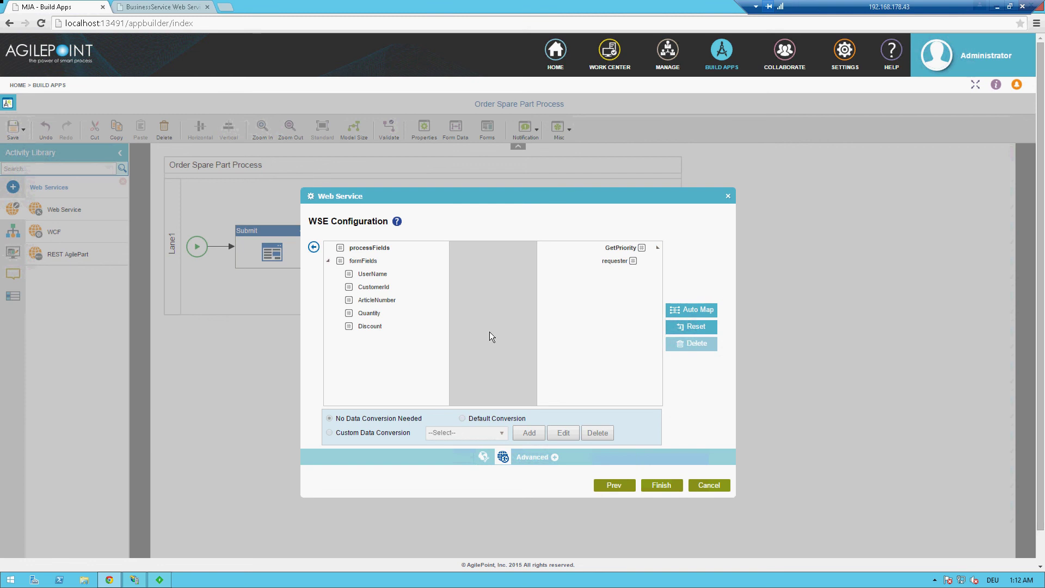
pyautogui.moveTo(372, 274); pyautogui.dragTo(625, 263)
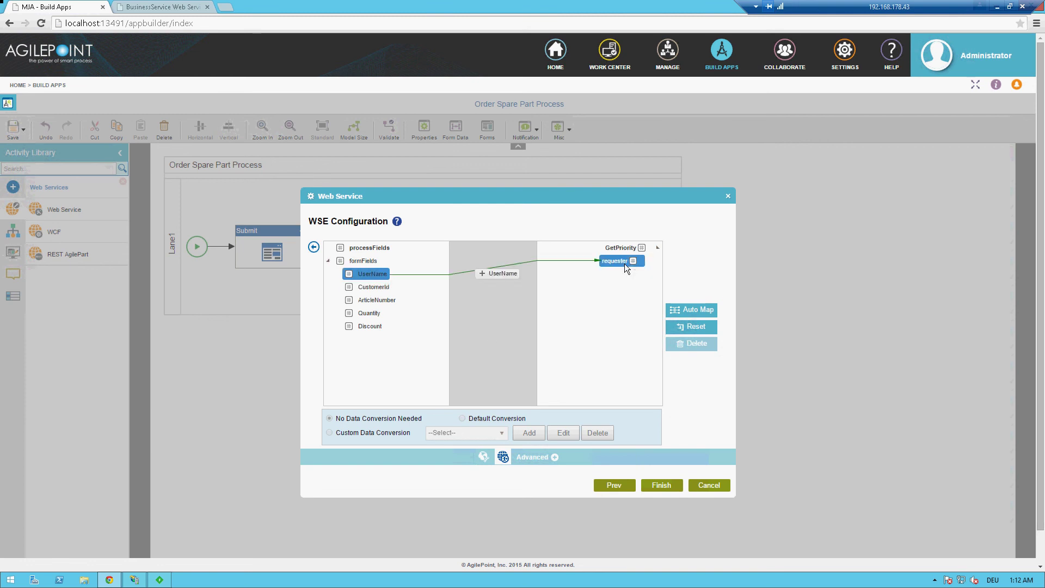
pyautogui.click(315, 249)
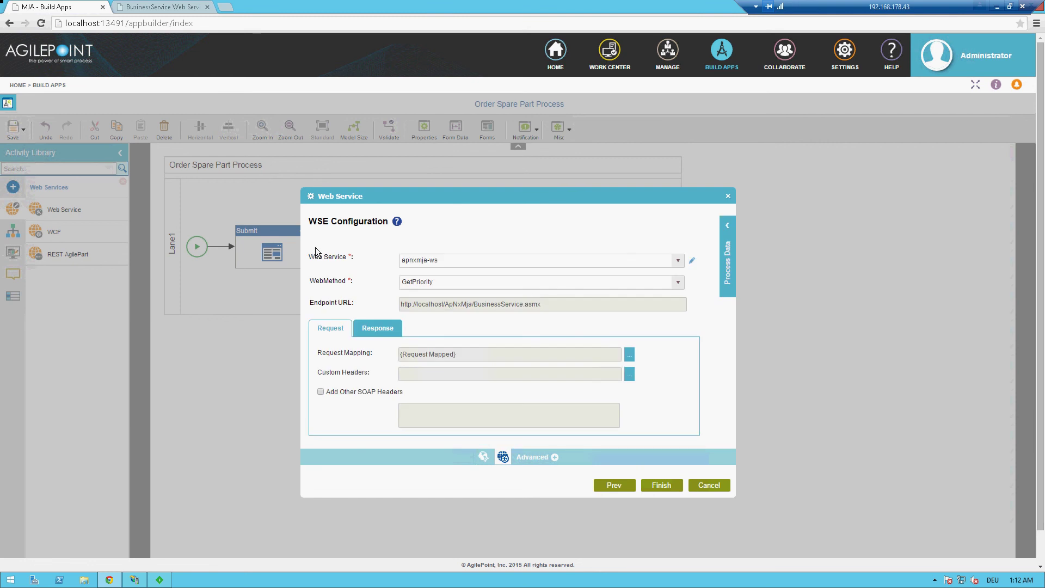
# Map GetPriorityResult from the response to the Discount form field and finish the Calculate Priority configuration
pyautogui.click(377, 328)
pyautogui.click(628, 368)
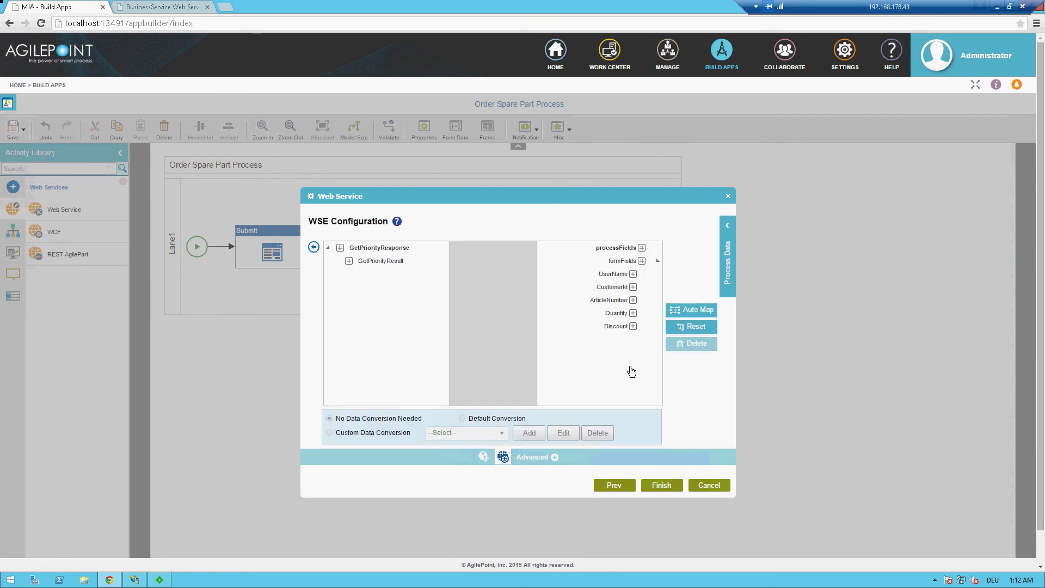
pyautogui.click(391, 261)
pyautogui.moveTo(390, 260); pyautogui.dragTo(625, 333)
pyautogui.moveTo(624, 328); pyautogui.dragTo(626, 328)
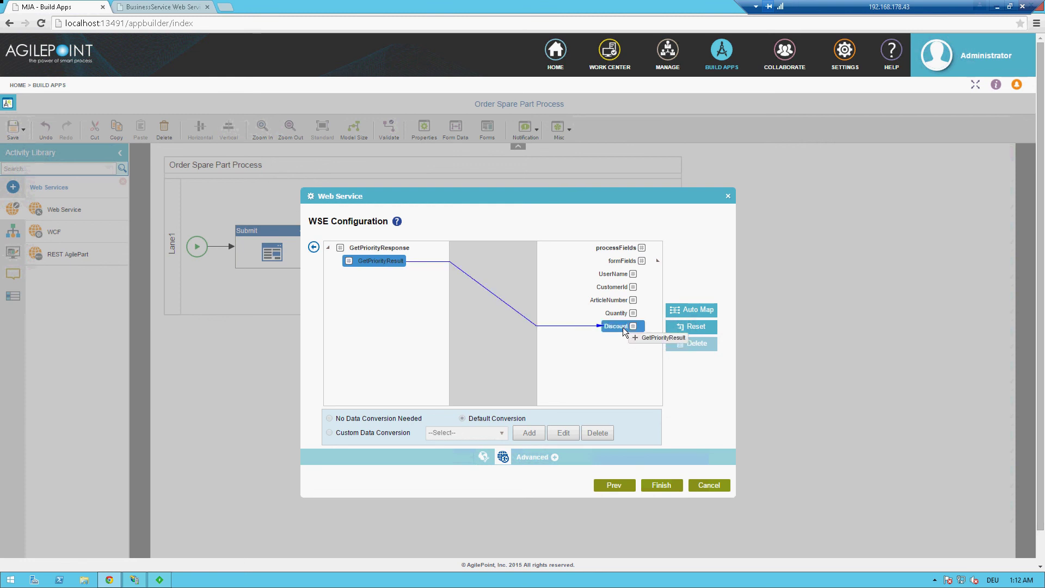
pyautogui.click(314, 248)
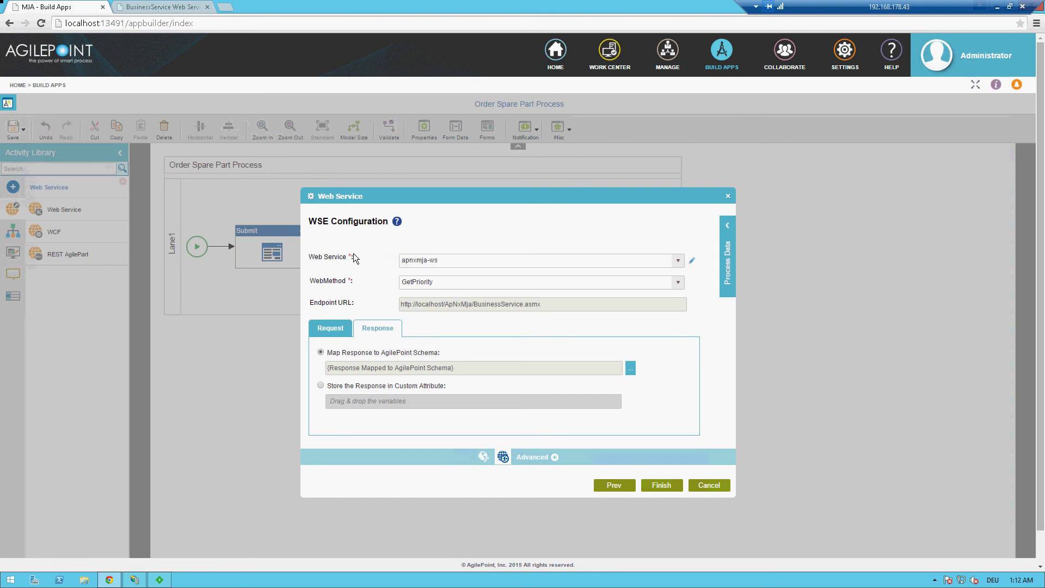
pyautogui.click(659, 490)
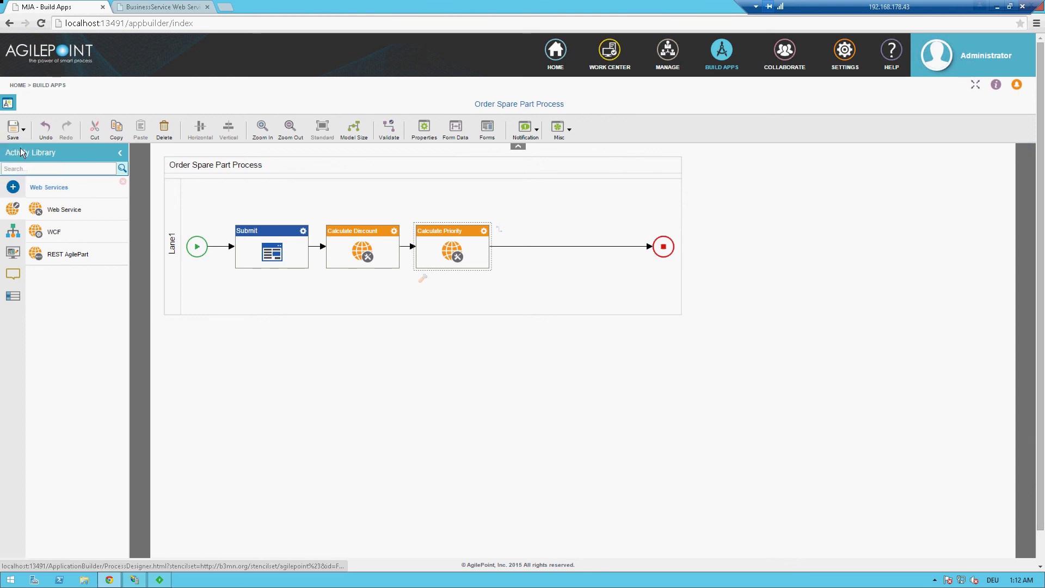
# Save the Order Spare Part Process model with the Calculate Priority activity and dismiss the confirmation
pyautogui.moveTo(14, 136)
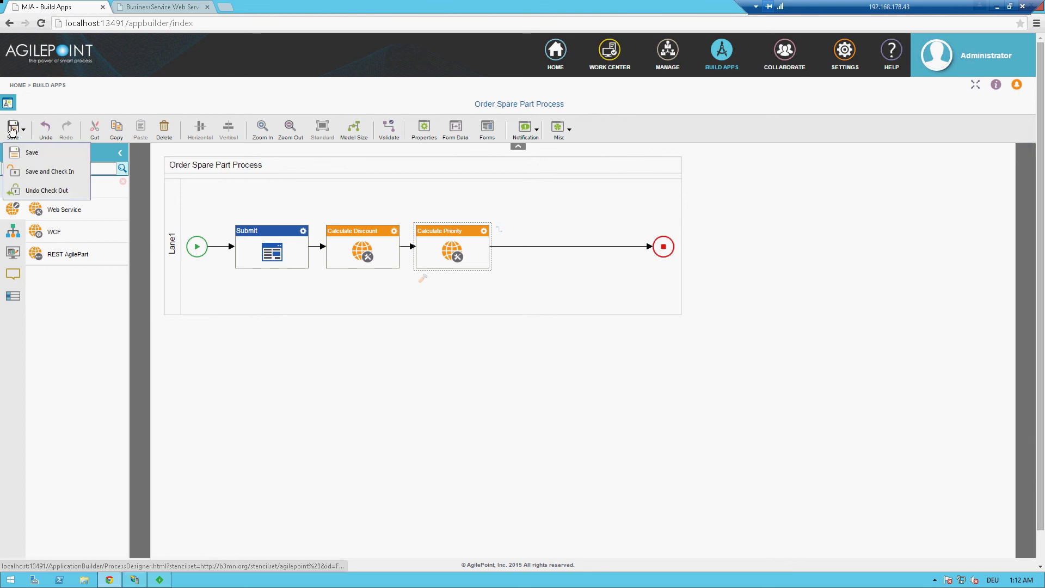
pyautogui.click(32, 154)
pyautogui.doubleClick(582, 374)
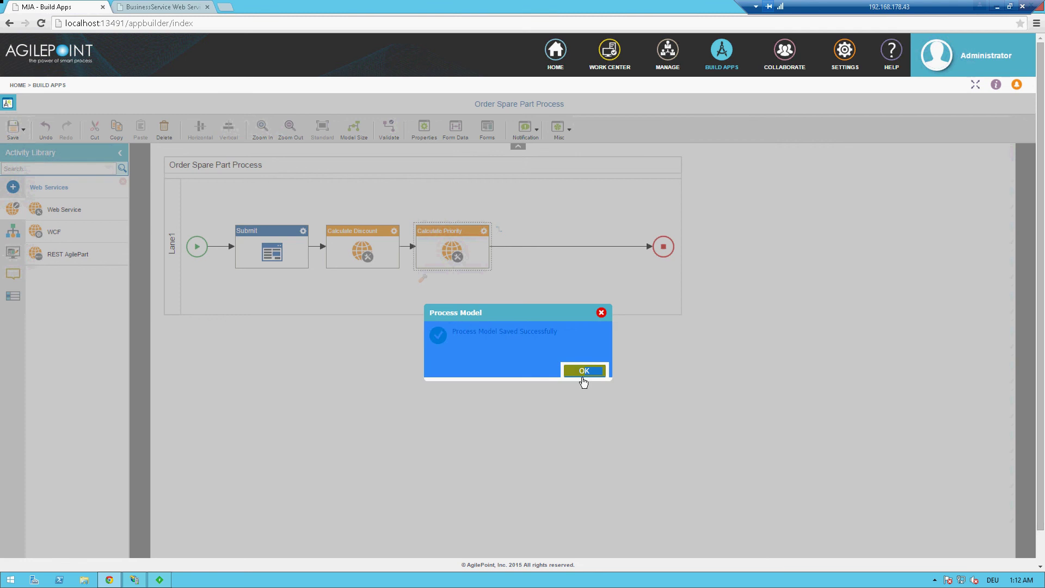
pyautogui.click(590, 371)
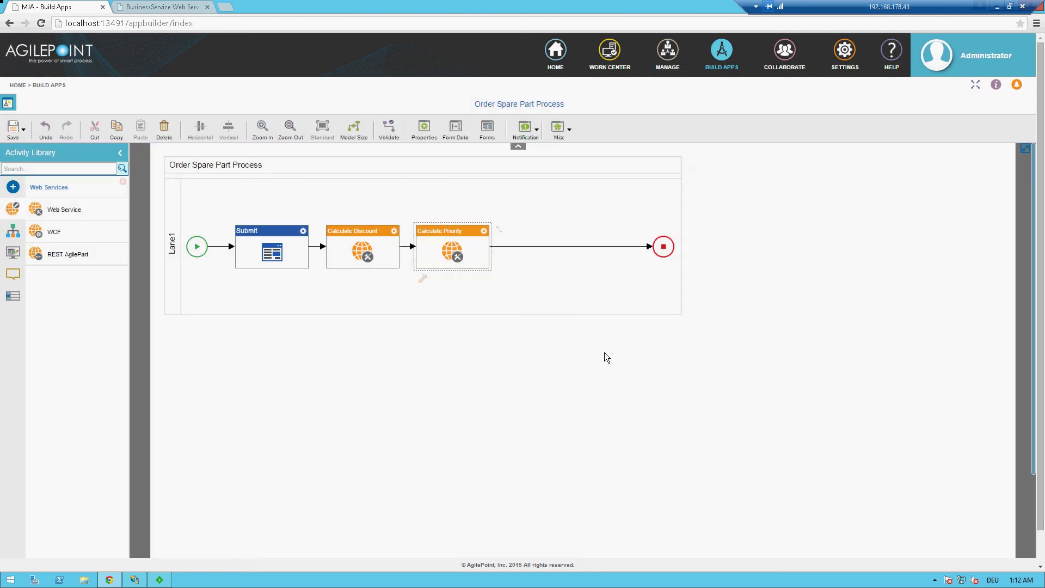
# Add a Timer activity named Delay between Calculate Priority and the end event, with a time period of 1 day
pyautogui.click(13, 231)
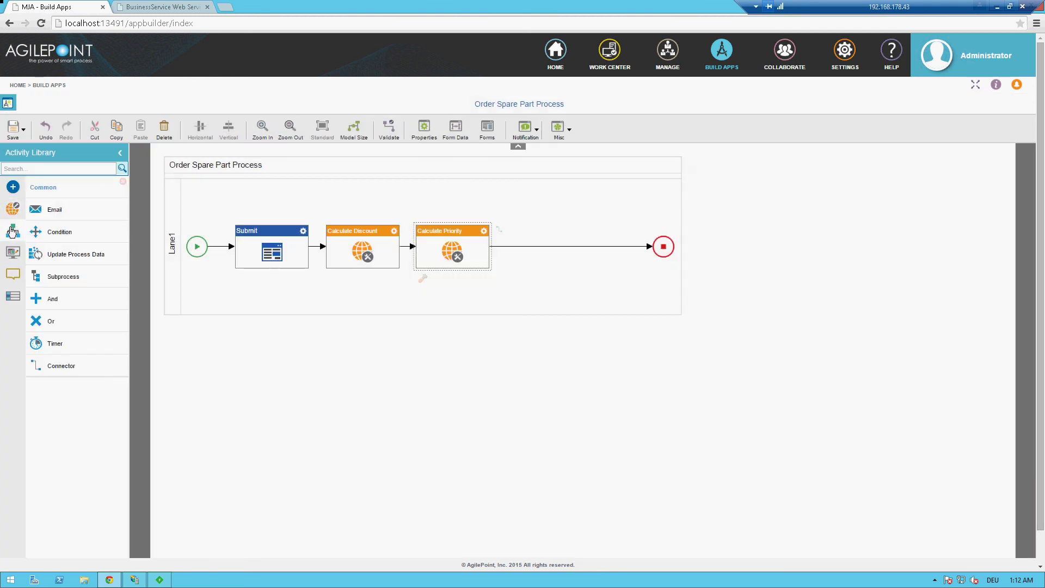
pyautogui.moveTo(76, 343); pyautogui.dragTo(575, 246)
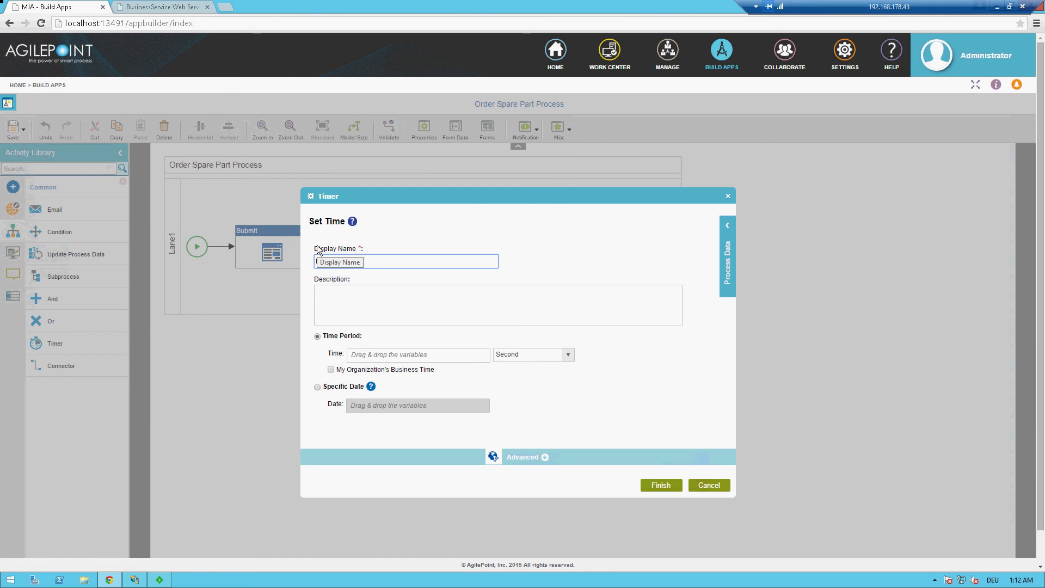
pyautogui.write('Delay')
pyautogui.click(570, 354)
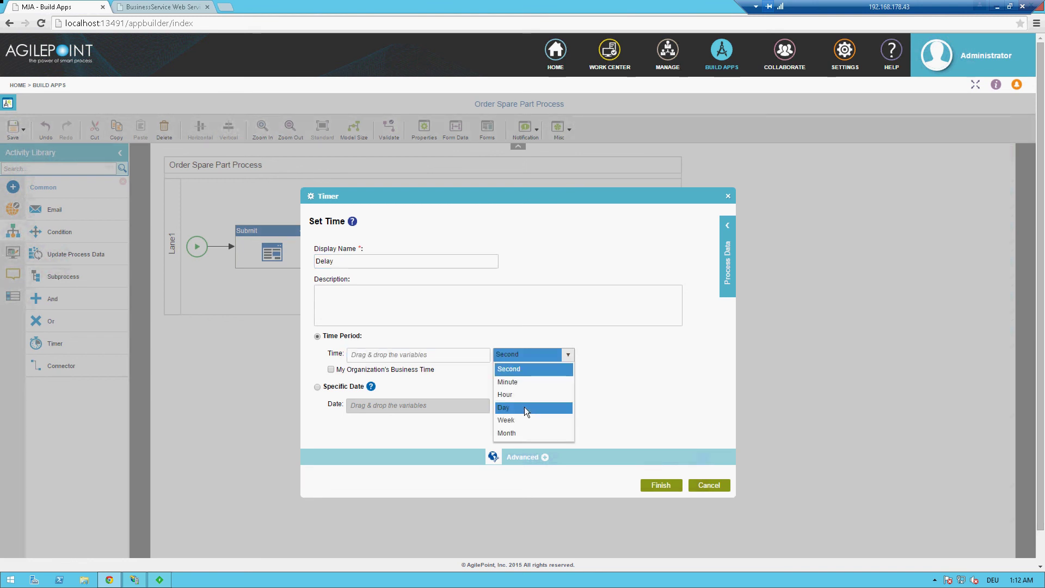
pyautogui.click(527, 406)
pyautogui.click(438, 358)
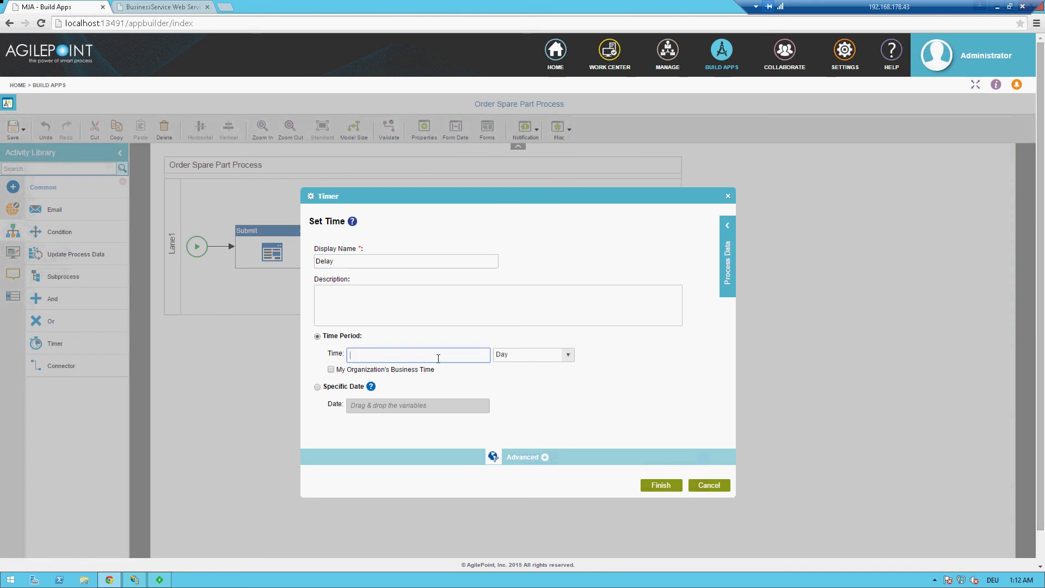
pyautogui.write('1')
pyautogui.click(661, 486)
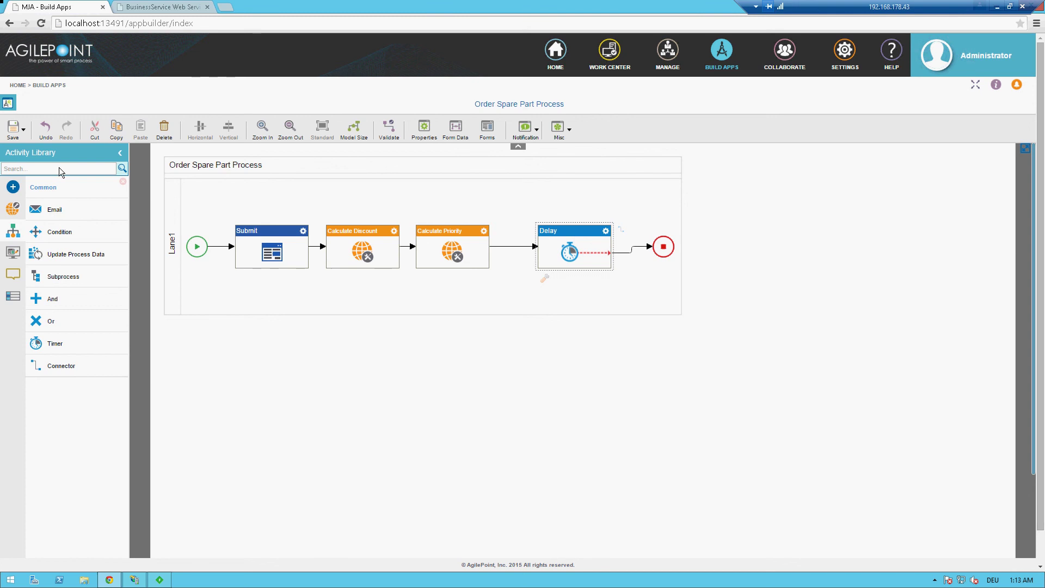
# Save the process model again with the Delay timer included and dismiss the confirmation
pyautogui.click(23, 130)
pyautogui.click(32, 154)
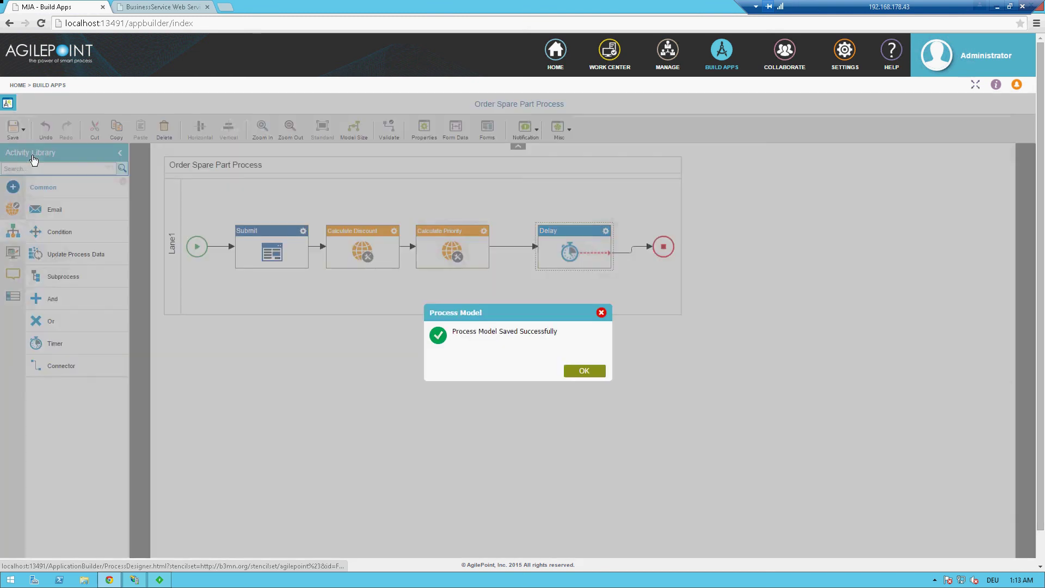
pyautogui.click(584, 372)
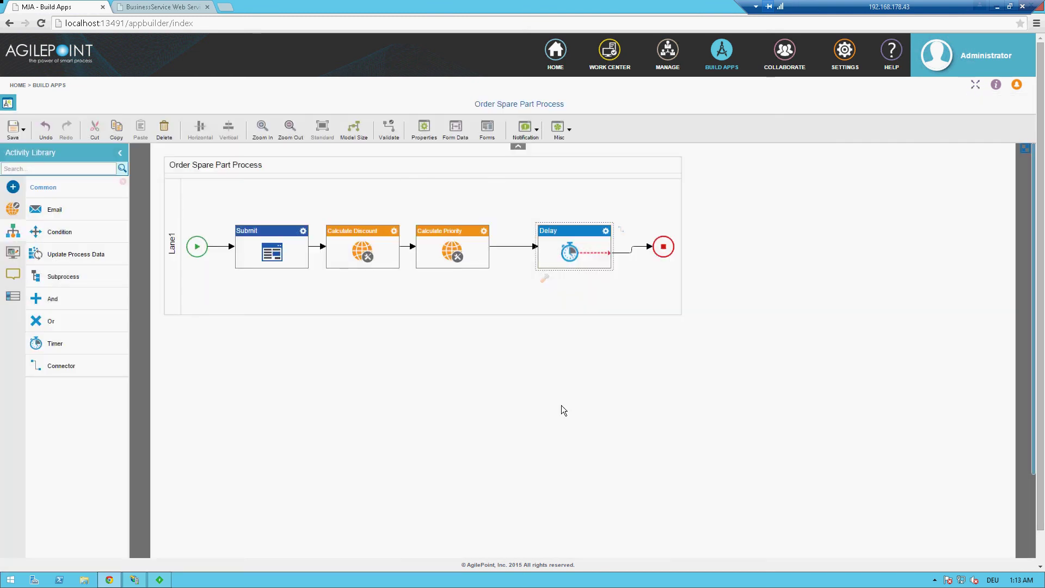
# Return to the Order Spare Parts application and view the Lookups folder in its Shared Resources
pyautogui.click(8, 103)
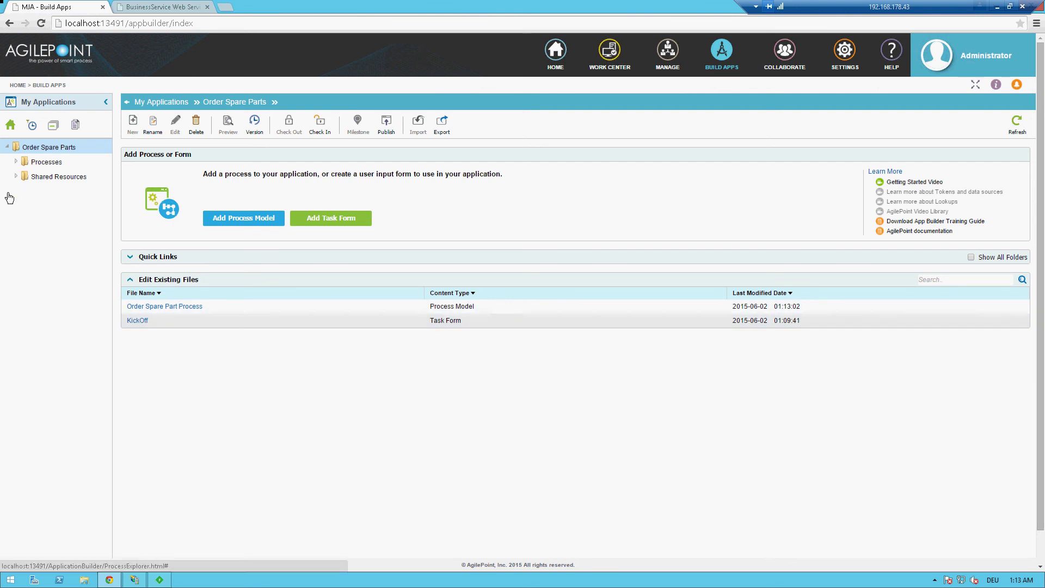
pyautogui.click(16, 177)
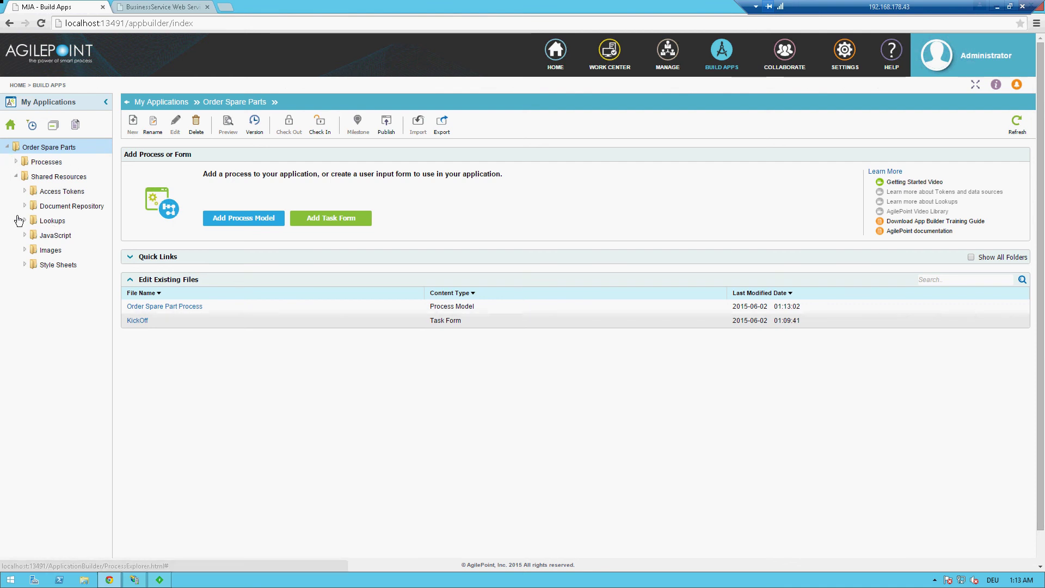
pyautogui.click(52, 220)
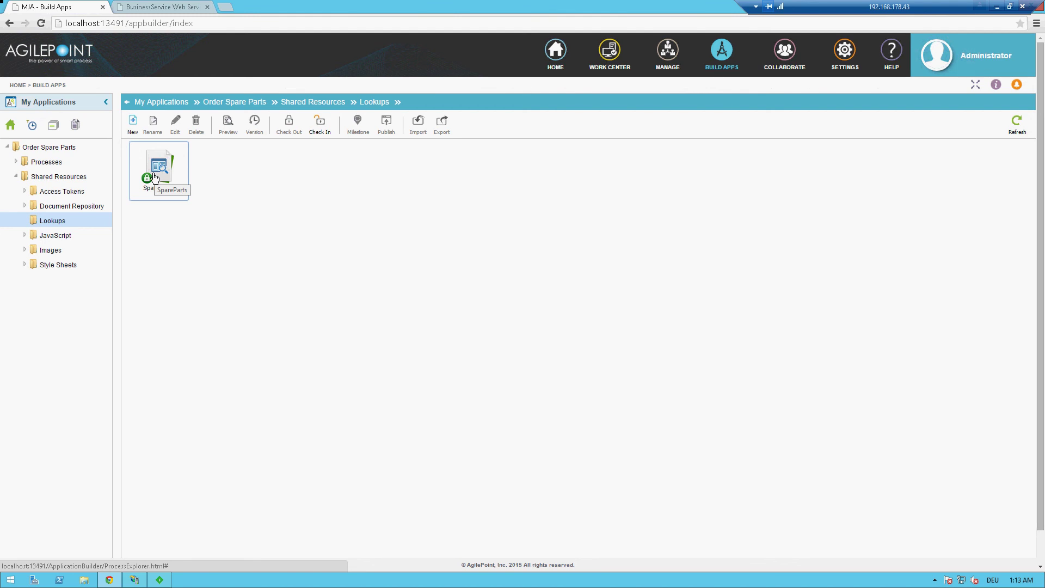
# Check in all pending files of the Order Spare Parts application without a comment
pyautogui.click(54, 150)
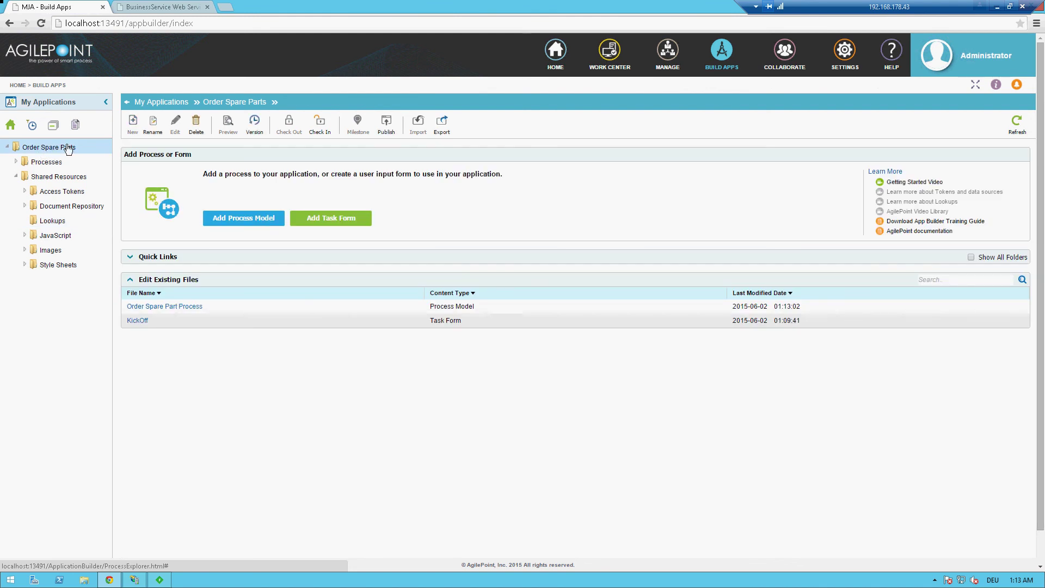
pyautogui.click(321, 126)
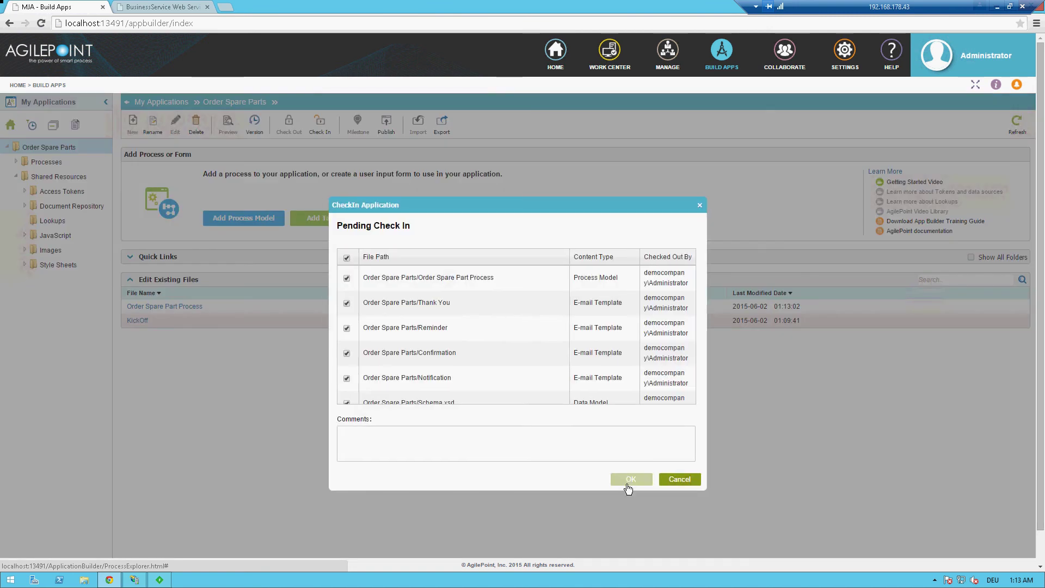
pyautogui.click(644, 480)
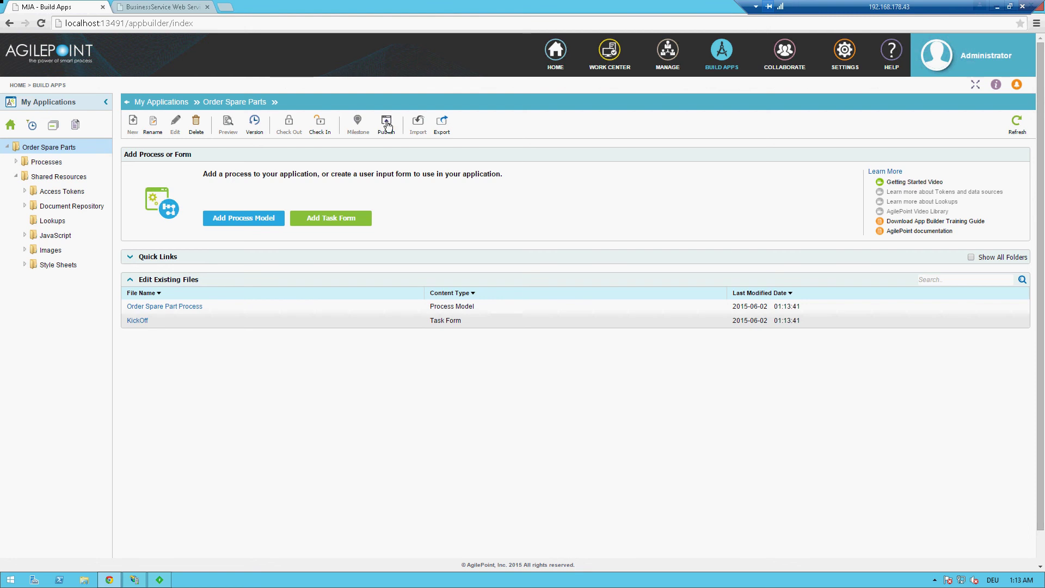
# Publish the Order Spare Parts application as Label 1.00, version 1.00, and dismiss the confirmation
pyautogui.click(387, 124)
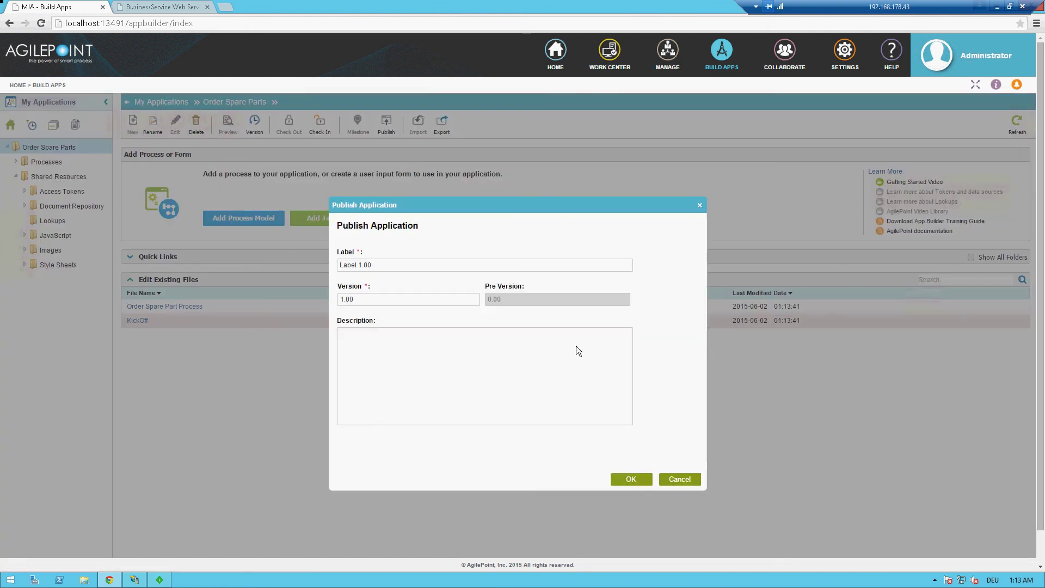
pyautogui.click(634, 482)
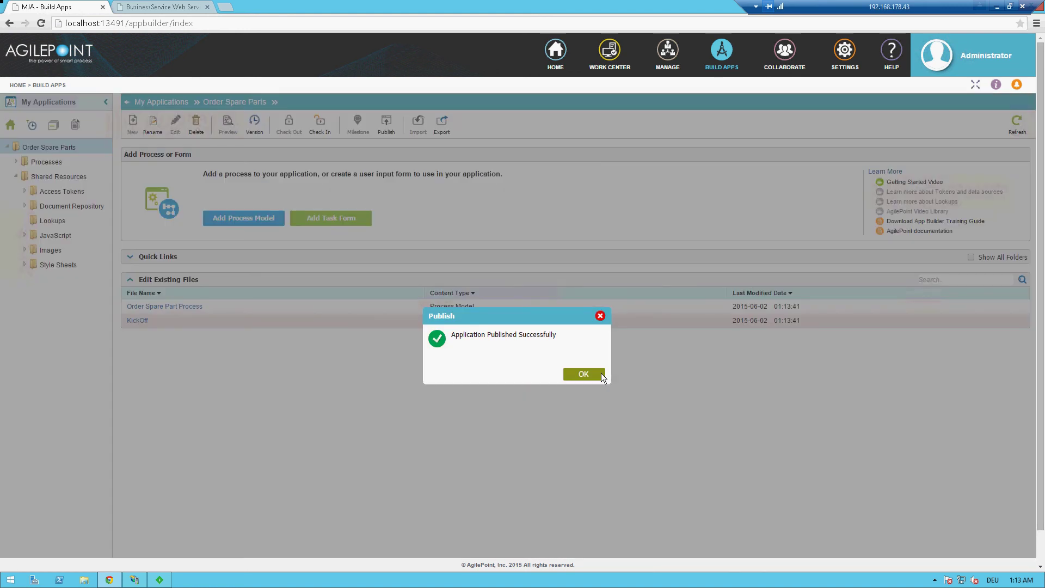
pyautogui.click(601, 374)
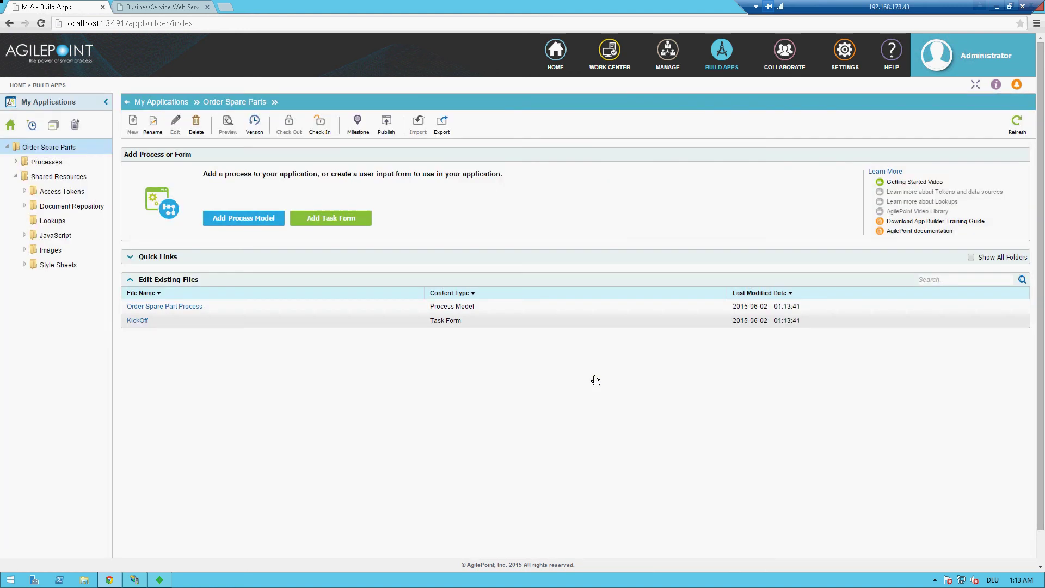